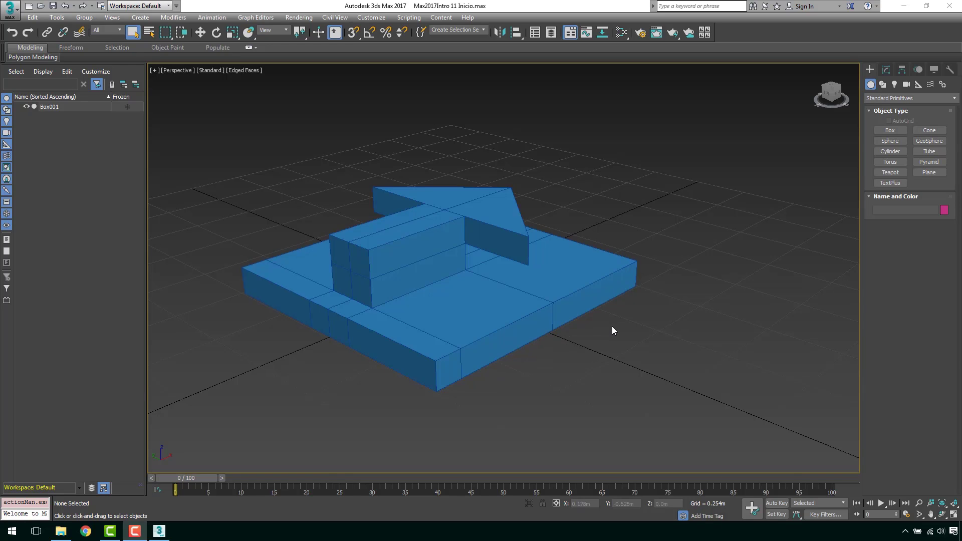
- Pan and orbit around the Box001 model, then step back to the earlier front view
{"action": "middle_click_drag", "start_coordinate": [612, 323], "coordinate": [624, 326]}
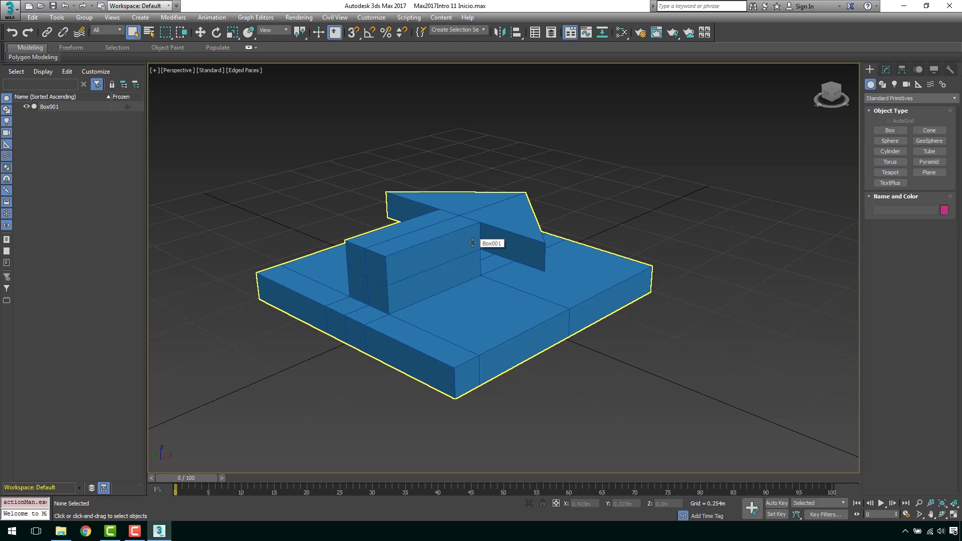
{"action": "middle_click_drag", "start_coordinate": [449, 198], "coordinate": [452, 192]}
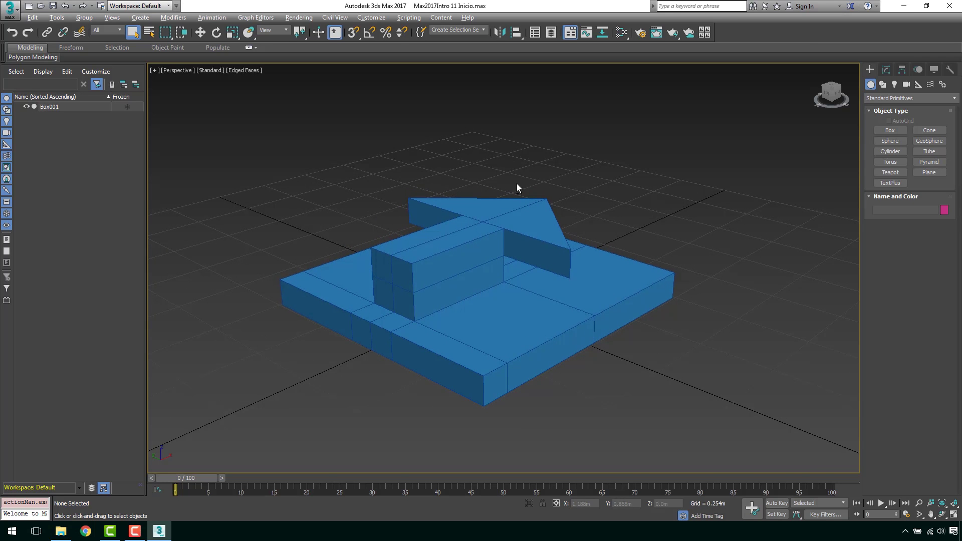
{"action": "mouse_move", "coordinate": [517, 188]}
{"action": "middle_mouse_down", "text": "alt"}
{"action": "mouse_move", "coordinate": [450, 193]}
{"action": "mouse_move", "coordinate": [524, 188]}
{"action": "middle_mouse_up", "text": "alt"}
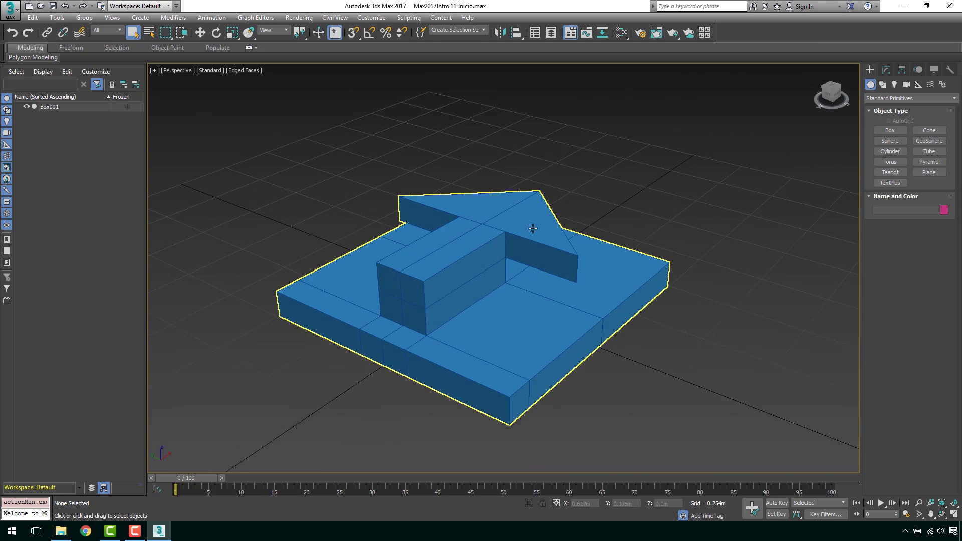
{"action": "middle_click_drag", "start_coordinate": [533, 229], "coordinate": [524, 226]}
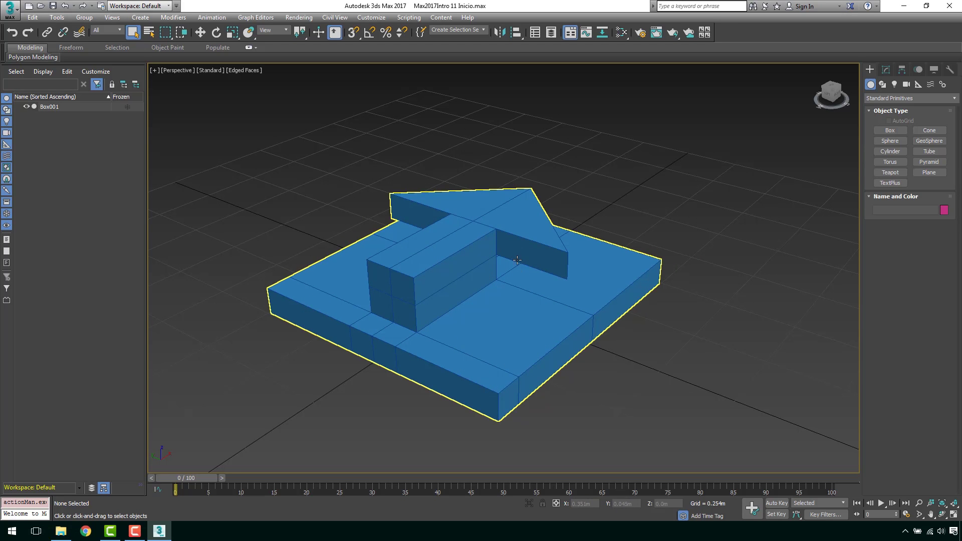
{"action": "scroll", "coordinate": [513, 272], "scroll_direction": "up", "scroll_amount": 2}
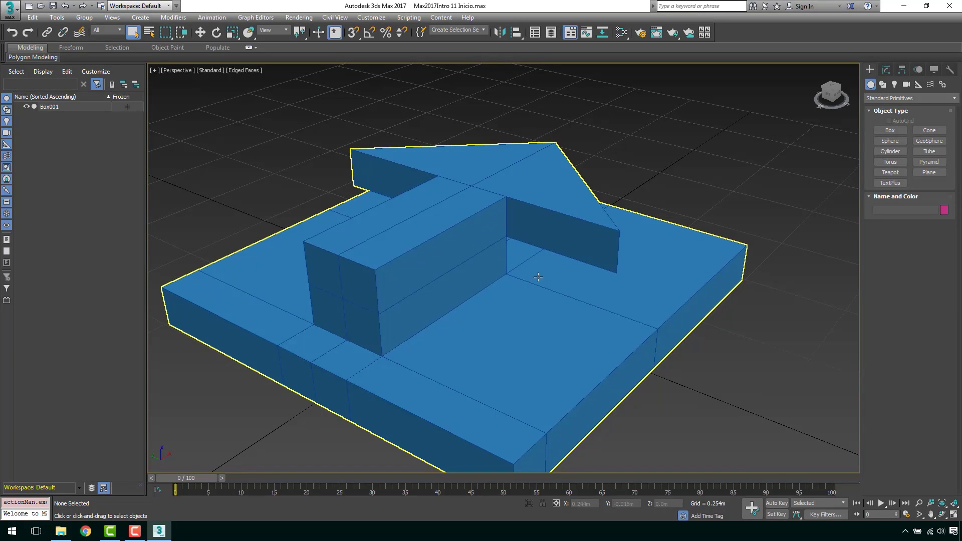
{"action": "middle_click_drag", "start_coordinate": [536, 277], "coordinate": [521, 231], "text": "alt"}
{"action": "key", "text": "shift+z"}
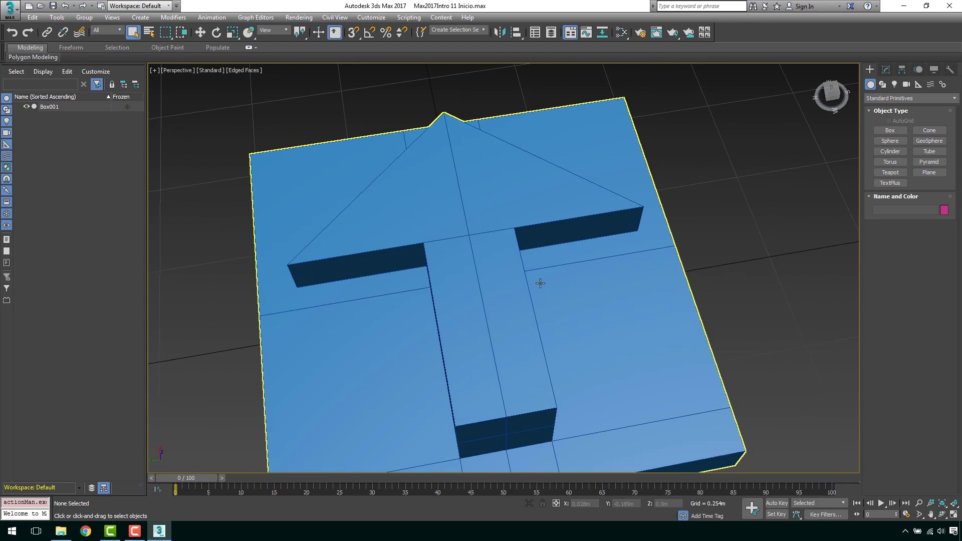
{"action": "key", "text": "shift+z"}
{"action": "key", "text": "shift+z"}
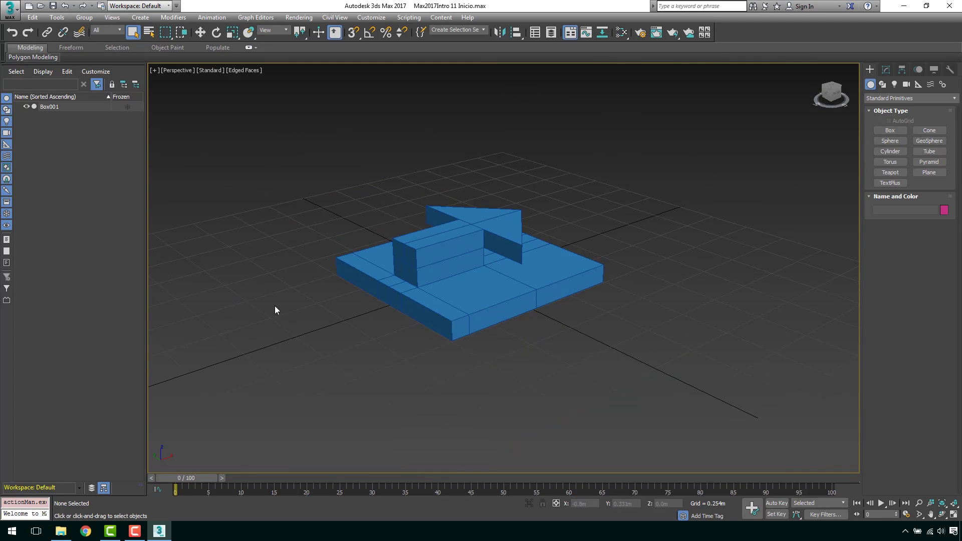
{"action": "key", "text": "shift+z"}
{"action": "key", "text": "shift+z"}
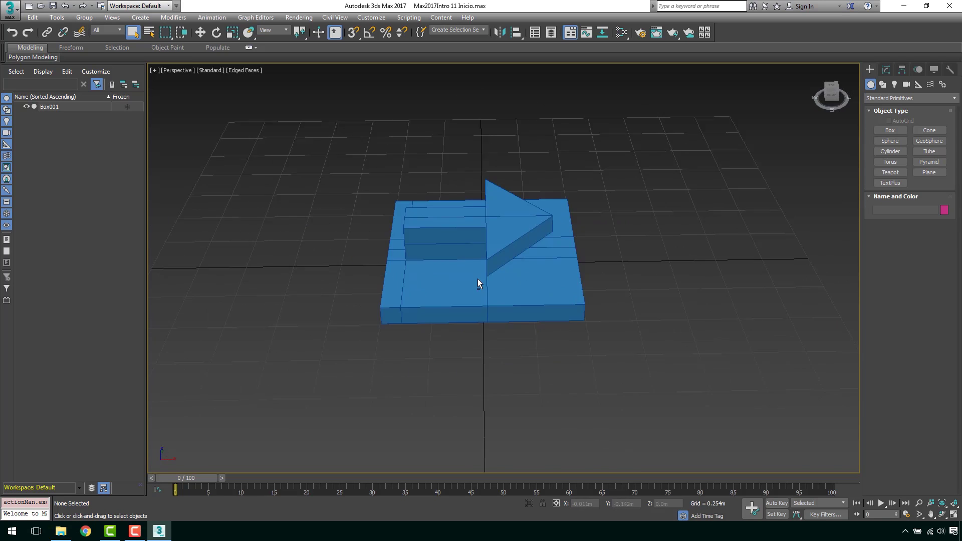
{"action": "key", "text": "shift+z"}
{"action": "key", "text": "shift+z"}
{"action": "key", "text": "shift+z"}
{"action": "key", "text": "shift+z"}
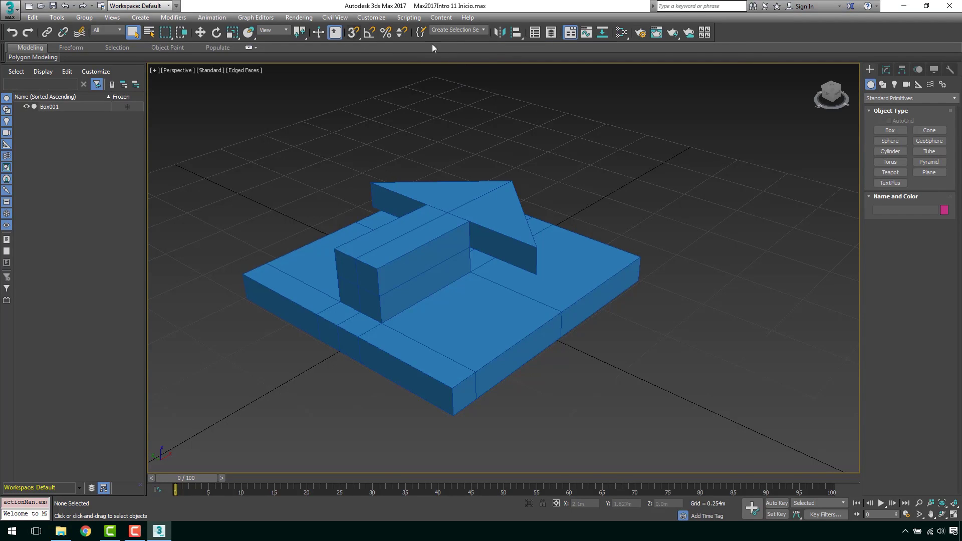
- Show the Extras toolbar from the main toolbar's right-click menu
{"action": "right_click", "coordinate": [732, 34]}
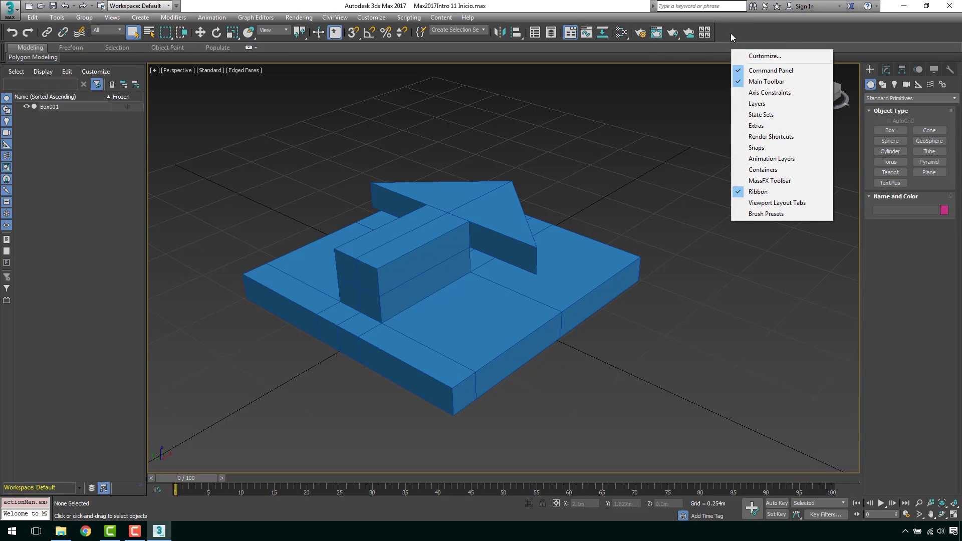
{"action": "right_click", "coordinate": [461, 40]}
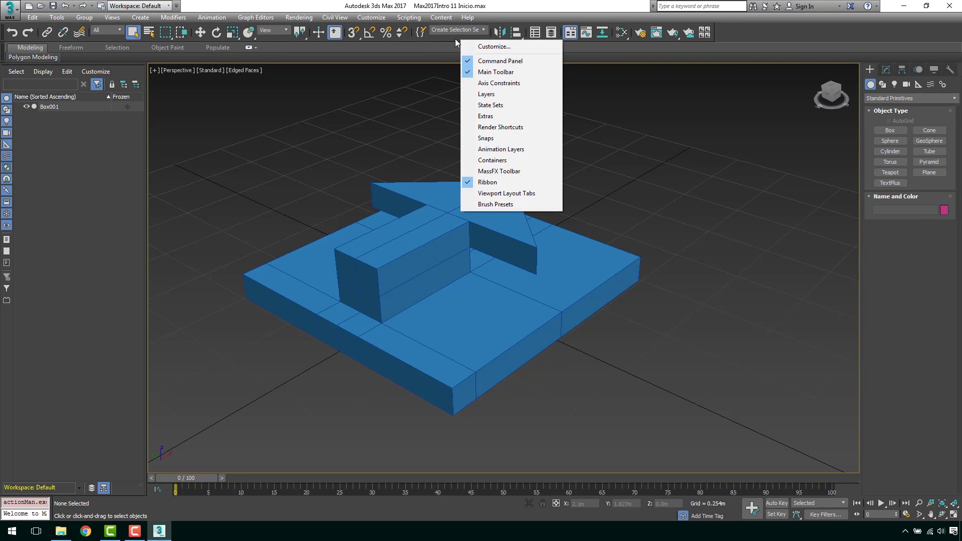
{"action": "left_click", "coordinate": [494, 117]}
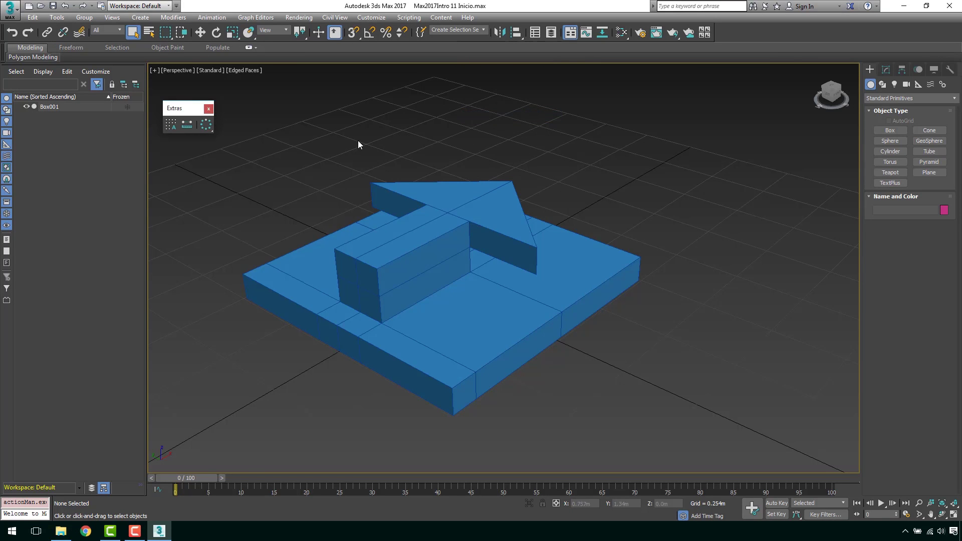
{"action": "middle_click_drag", "start_coordinate": [358, 140], "coordinate": [409, 154]}
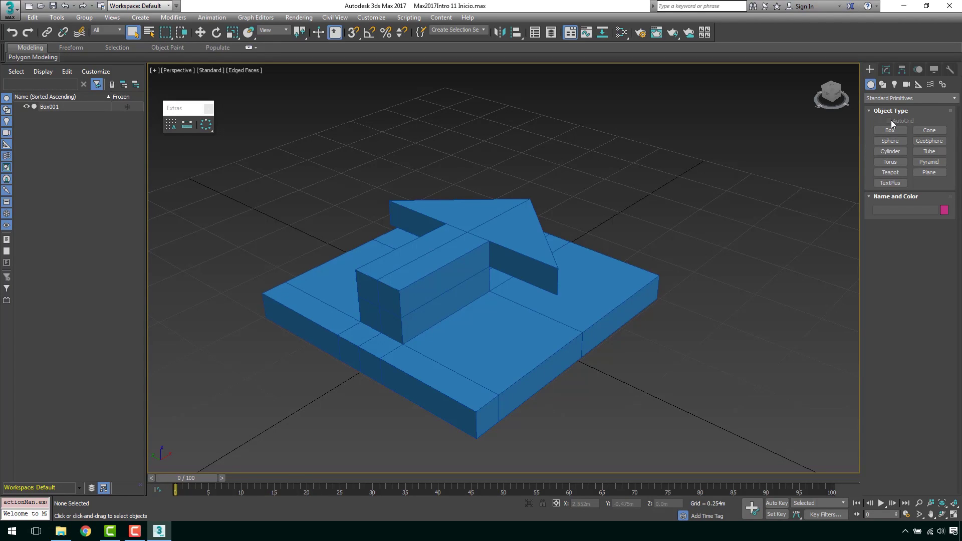
- Create a test cylinder and place three AutoGrid teapots on its sides and top
{"action": "left_click", "coordinate": [890, 151]}
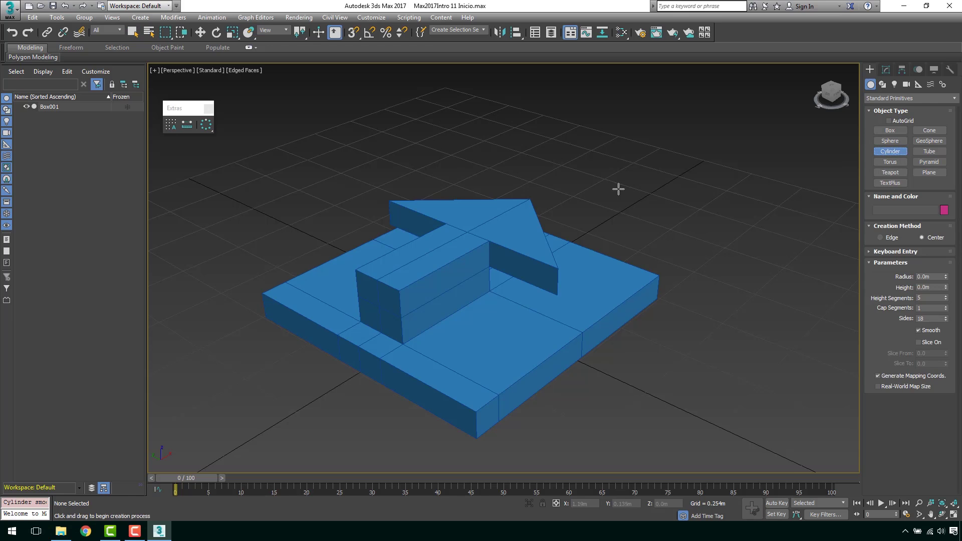
{"action": "left_click_drag", "start_coordinate": [619, 189], "coordinate": [662, 181]}
{"action": "left_click", "coordinate": [641, 138]}
{"action": "left_click", "coordinate": [905, 152]}
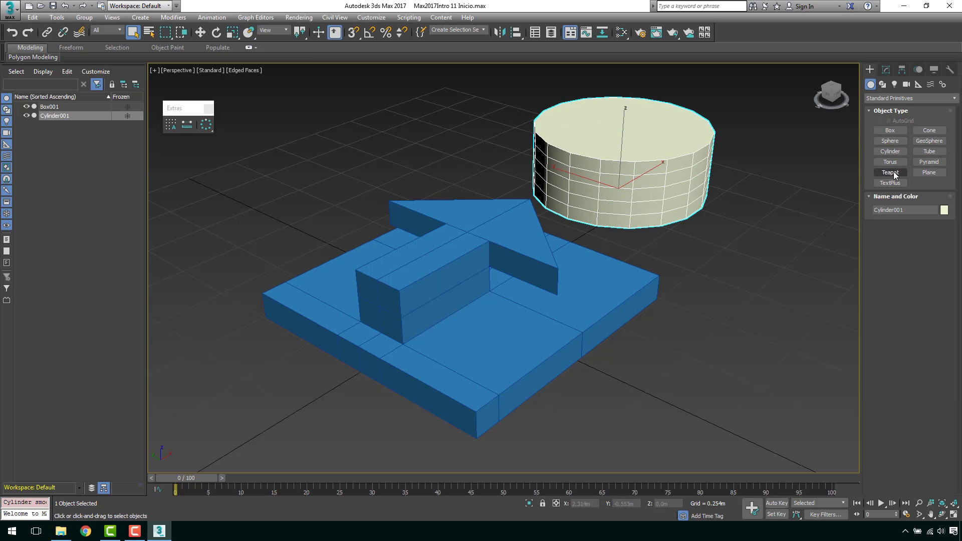
{"action": "left_click", "coordinate": [894, 173]}
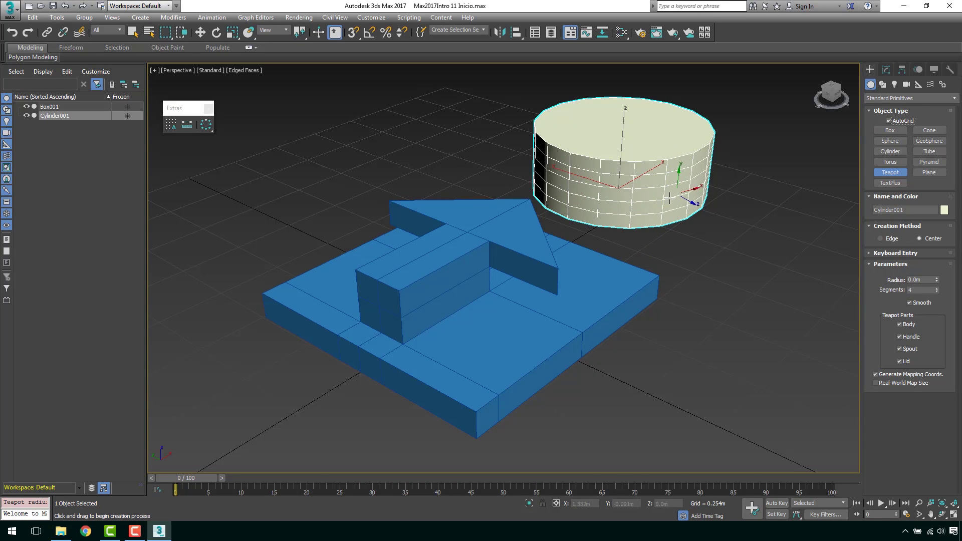
{"action": "left_click_drag", "start_coordinate": [556, 192], "coordinate": [592, 203]}
{"action": "left_click_drag", "start_coordinate": [652, 199], "coordinate": [682, 205]}
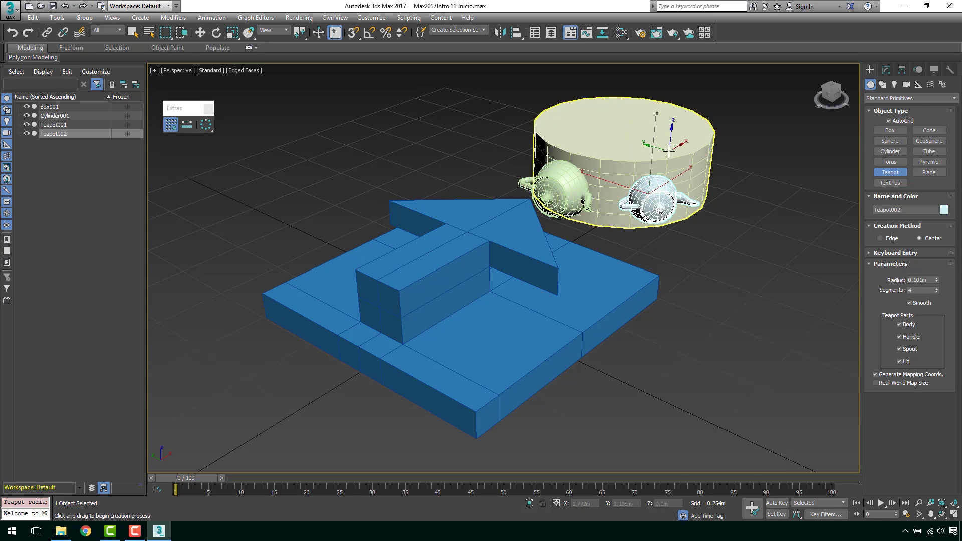
{"action": "left_click_drag", "start_coordinate": [662, 136], "coordinate": [674, 139]}
- Delete the test cylinder and all three teapots, leaving only Box001
{"action": "right_click", "coordinate": [726, 223]}
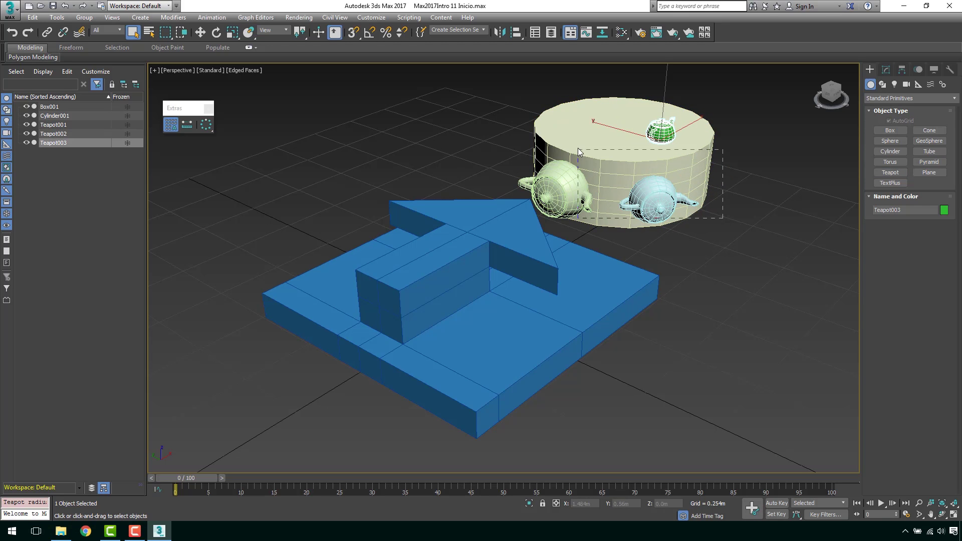
{"action": "left_click_drag", "start_coordinate": [578, 149], "coordinate": [577, 147]}
{"action": "key", "text": "Delete"}
{"action": "left_click", "coordinate": [662, 131]}
{"action": "key", "text": "Delete"}
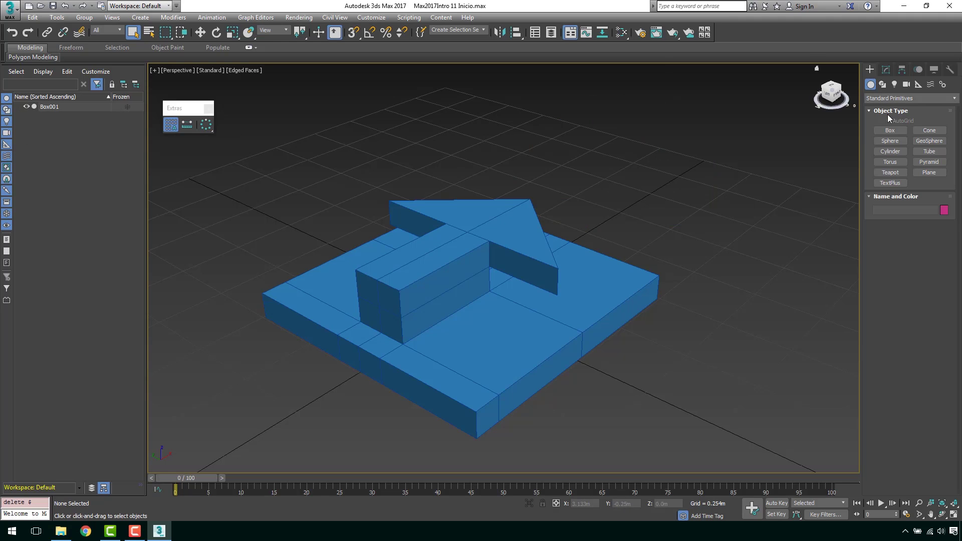
- Exit box creation, switch AutoGrid off, and browse the Extras toolbar's array flyout
{"action": "left_click", "coordinate": [891, 132]}
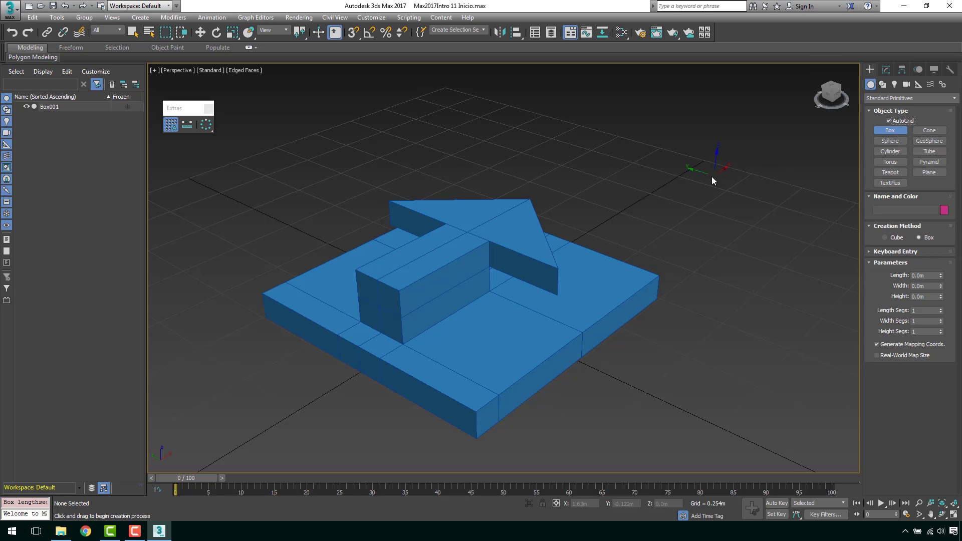
{"action": "right_click", "coordinate": [712, 177]}
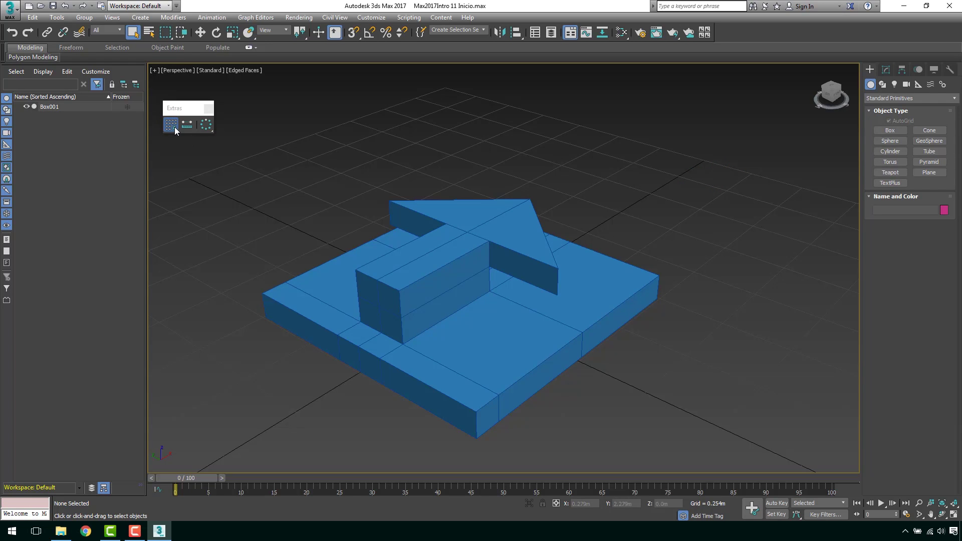
{"action": "left_click_drag", "start_coordinate": [175, 128], "coordinate": [171, 140]}
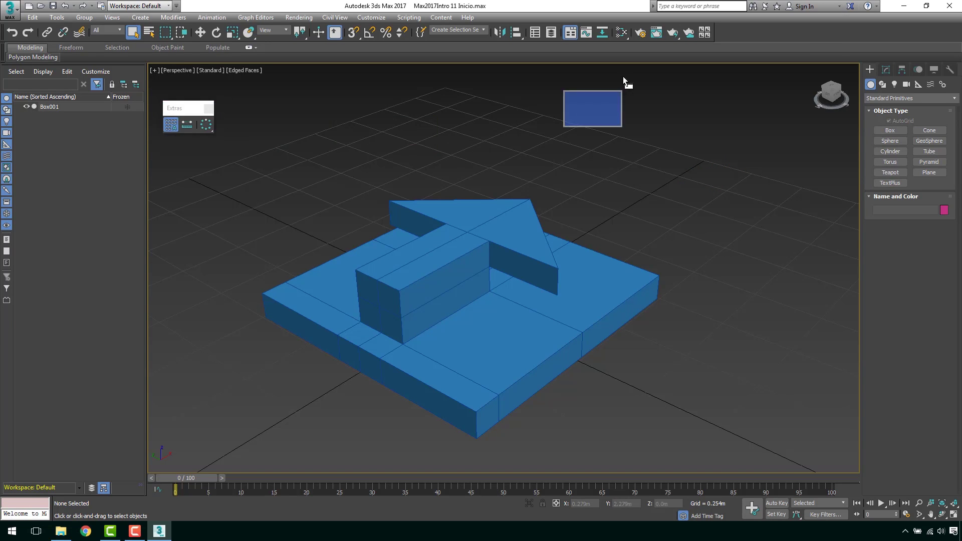
{"action": "left_click_drag", "start_coordinate": [624, 76], "coordinate": [215, 107]}
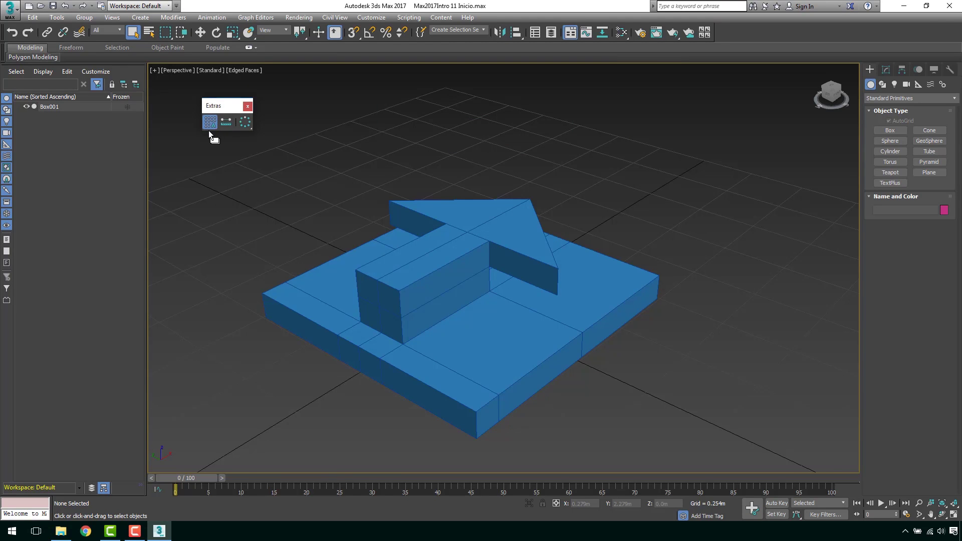
{"action": "left_click", "coordinate": [212, 124]}
{"action": "left_click", "coordinate": [250, 129]}
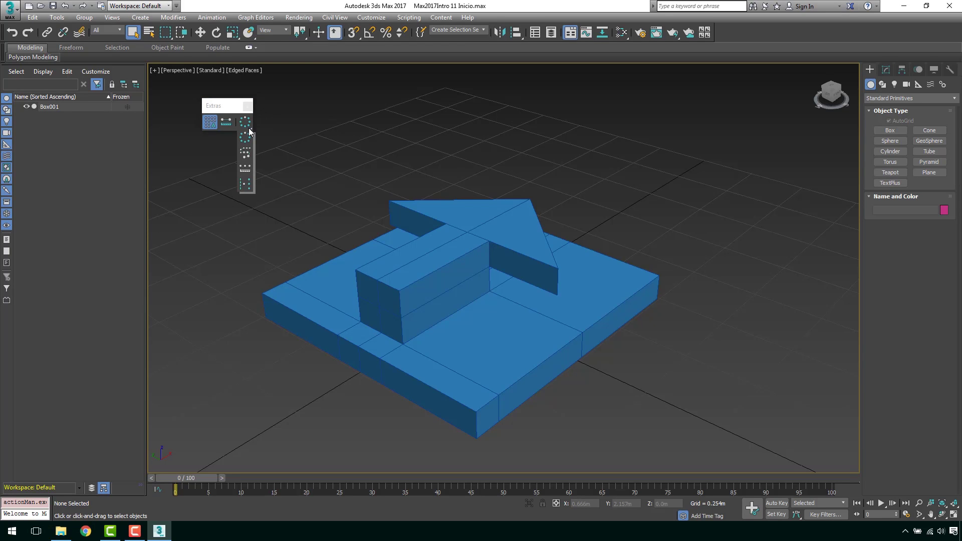
{"action": "mouse_move", "coordinate": [249, 128]}
{"action": "left_mouse_down"}
{"action": "mouse_move", "coordinate": [247, 176]}
{"action": "mouse_move", "coordinate": [249, 122]}
{"action": "left_mouse_up"}
- Dismiss the empty-selection warning, region-select Box001, and switch to Move
{"action": "scroll", "coordinate": [301, 165], "scroll_direction": "down", "scroll_amount": 3}
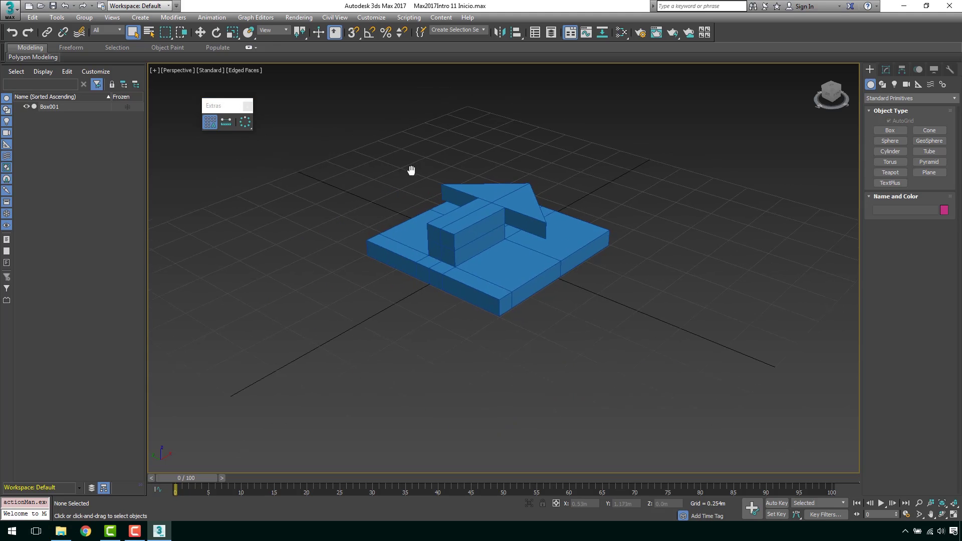
{"action": "scroll", "coordinate": [410, 168], "scroll_direction": "down", "scroll_amount": 2}
{"action": "left_click", "coordinate": [246, 128]}
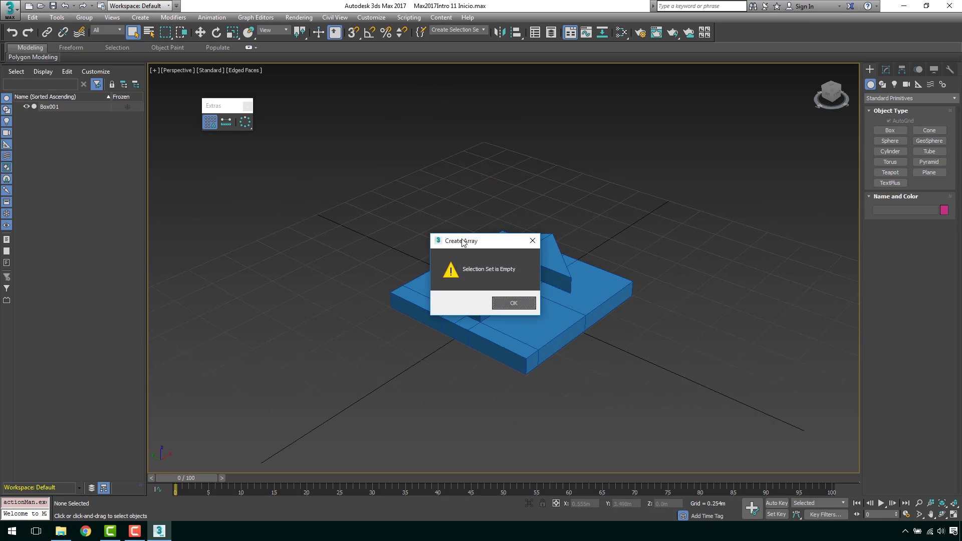
{"action": "left_click", "coordinate": [513, 303]}
{"action": "middle_click_drag", "start_coordinate": [525, 307], "coordinate": [507, 302]}
{"action": "left_click_drag", "start_coordinate": [600, 201], "coordinate": [505, 324]}
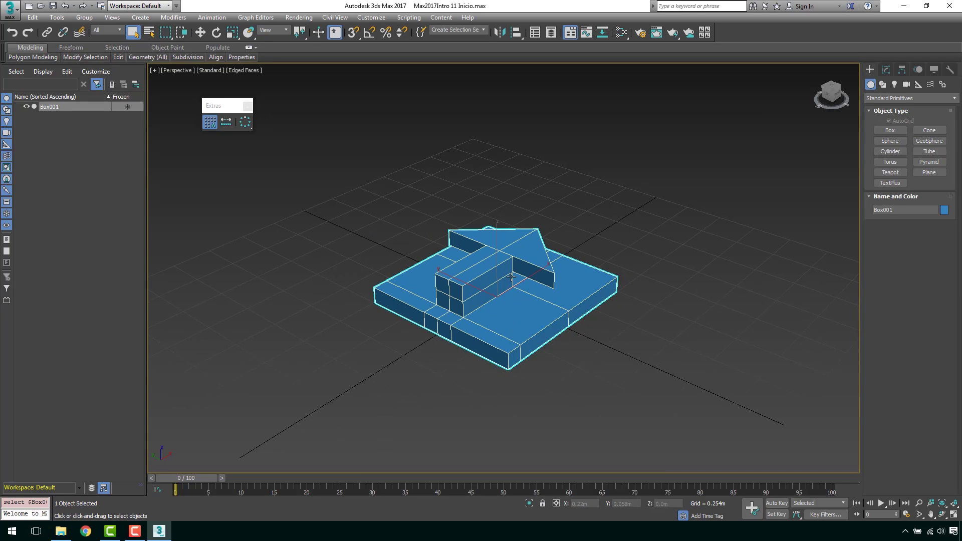
{"action": "key", "text": "w"}
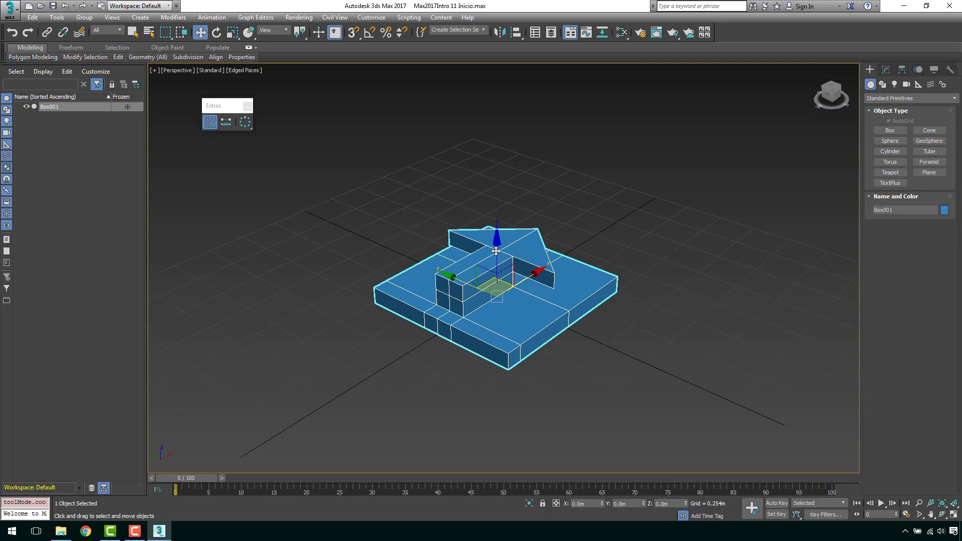
{"action": "left_click", "coordinate": [245, 123]}
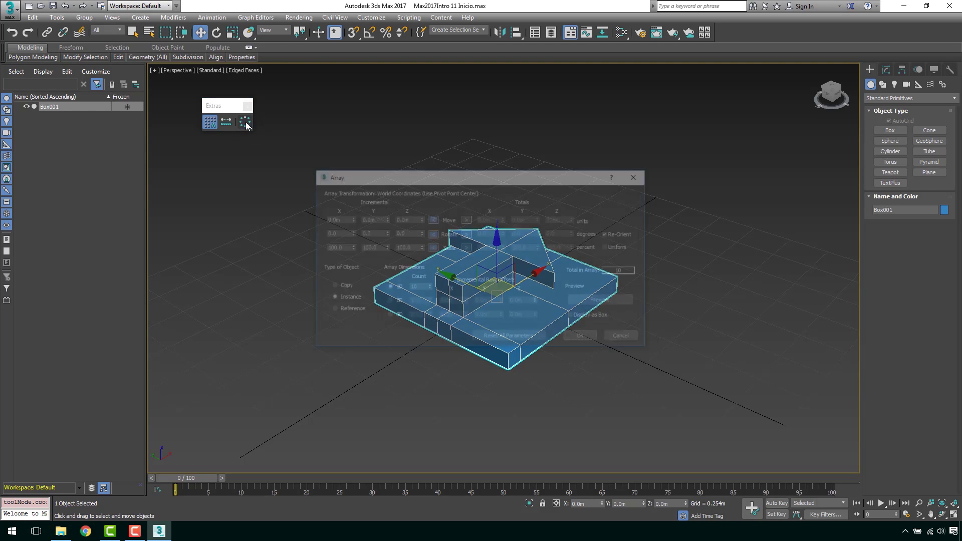
{"action": "left_click_drag", "start_coordinate": [507, 179], "coordinate": [209, 141]}
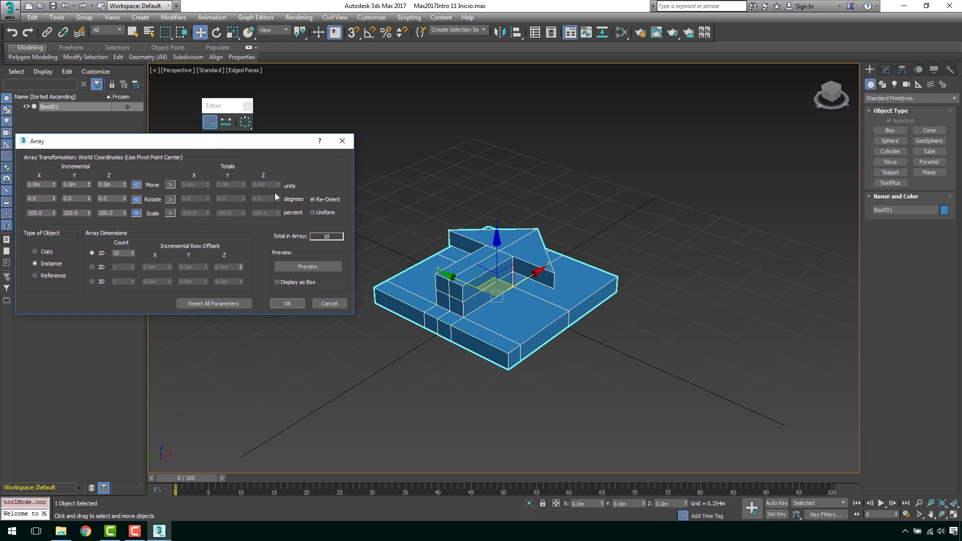
{"action": "scroll", "coordinate": [412, 240], "scroll_direction": "down", "scroll_amount": 3}
{"action": "middle_click_drag", "start_coordinate": [469, 236], "coordinate": [521, 224]}
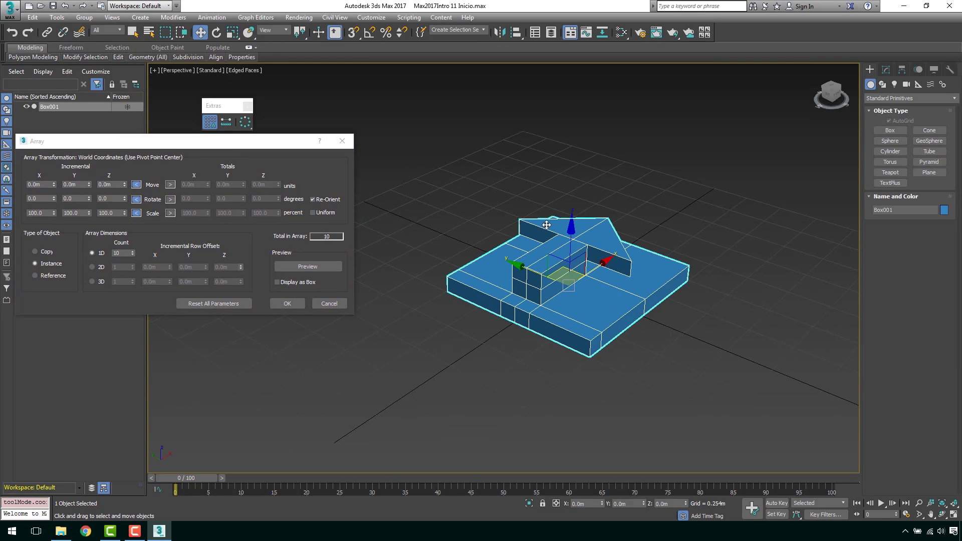
{"action": "middle_click_drag", "start_coordinate": [639, 236], "coordinate": [596, 259]}
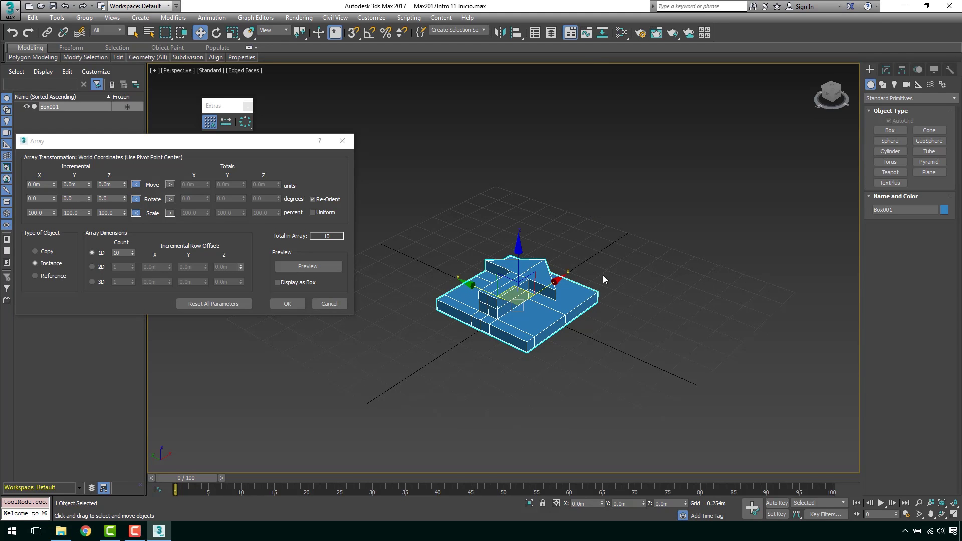
{"action": "mouse_move", "coordinate": [671, 249]}
{"action": "middle_mouse_down"}
{"action": "mouse_move", "coordinate": [539, 238]}
{"action": "mouse_move", "coordinate": [756, 249]}
{"action": "mouse_move", "coordinate": [544, 247]}
{"action": "mouse_move", "coordinate": [780, 236]}
{"action": "mouse_move", "coordinate": [639, 238]}
{"action": "mouse_move", "coordinate": [631, 247]}
{"action": "mouse_move", "coordinate": [685, 228]}
{"action": "middle_mouse_up"}
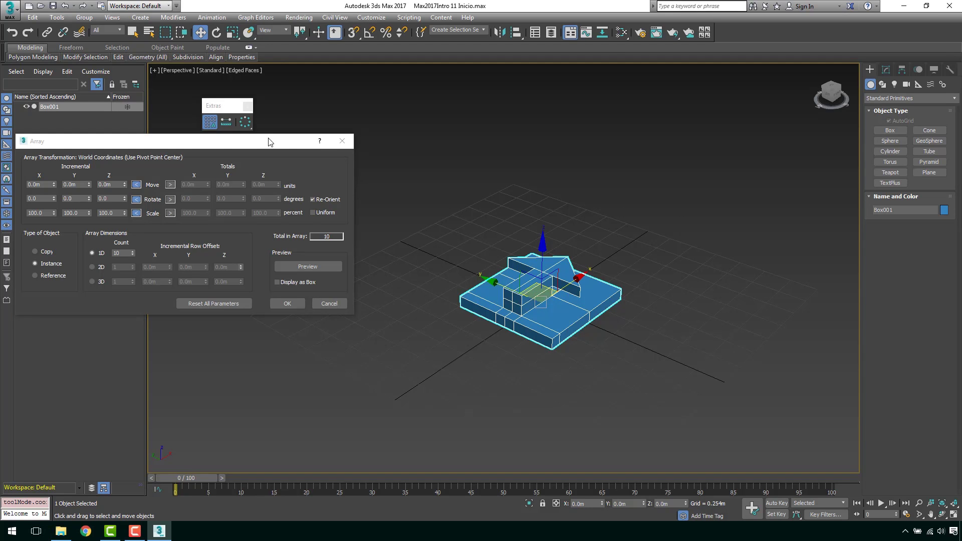
{"action": "middle_click_drag", "start_coordinate": [659, 190], "coordinate": [596, 245]}
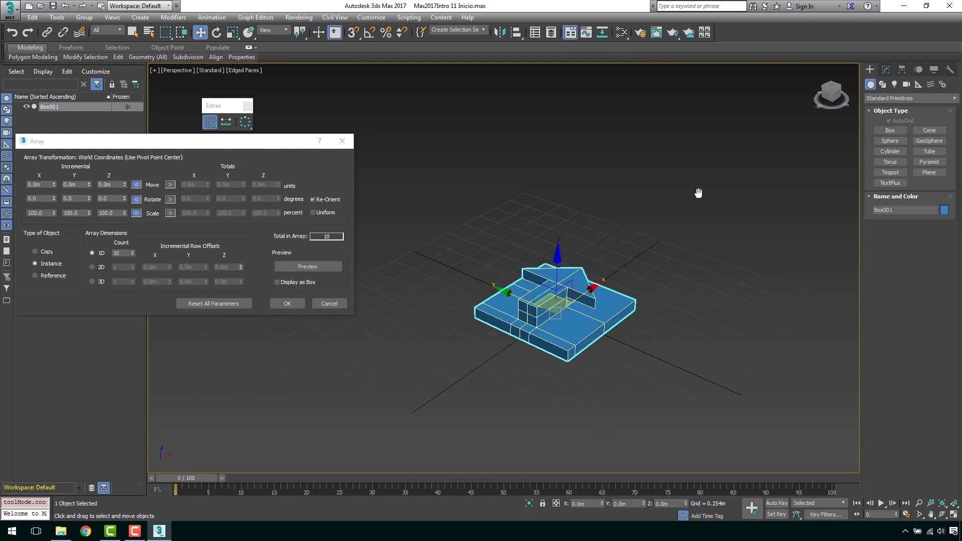
{"action": "scroll", "coordinate": [597, 245], "scroll_direction": "down", "scroll_amount": 5}
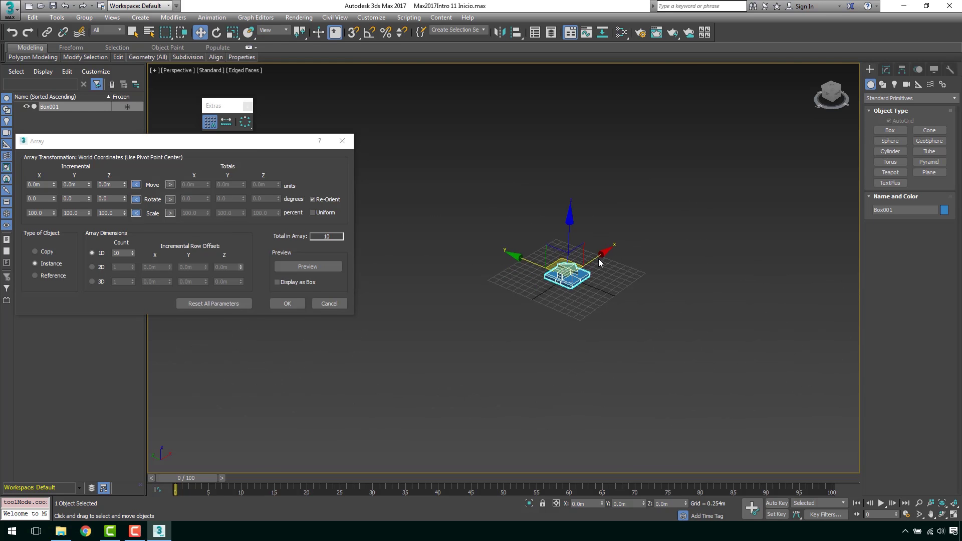
{"action": "scroll", "coordinate": [599, 258], "scroll_direction": "up", "scroll_amount": 5}
{"action": "scroll", "coordinate": [599, 258], "scroll_direction": "down", "scroll_amount": 3}
{"action": "mouse_move", "coordinate": [576, 273]}
{"action": "middle_mouse_down", "text": "alt"}
{"action": "mouse_move", "coordinate": [540, 265]}
{"action": "mouse_move", "coordinate": [664, 220]}
{"action": "mouse_move", "coordinate": [617, 233]}
{"action": "mouse_move", "coordinate": [601, 269]}
{"action": "middle_mouse_up", "text": "alt"}
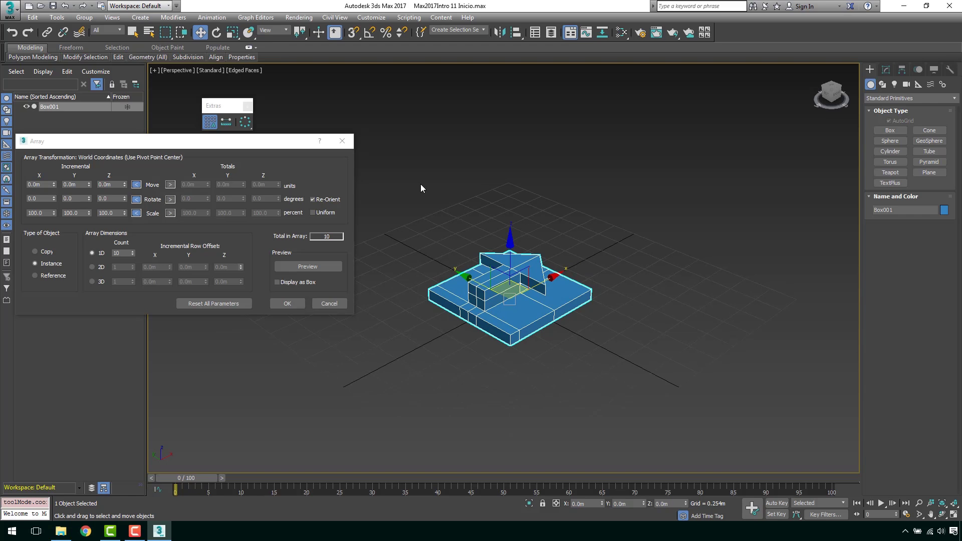
{"action": "left_click_drag", "start_coordinate": [270, 146], "coordinate": [282, 159]}
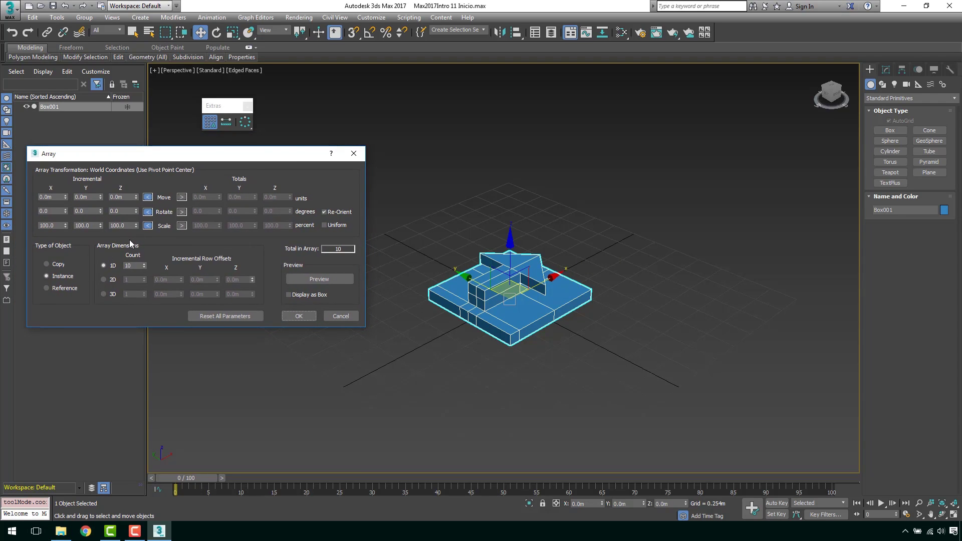
{"action": "left_click_drag", "start_coordinate": [134, 266], "coordinate": [105, 258]}
{"action": "middle_click_drag", "start_coordinate": [581, 277], "coordinate": [561, 268]}
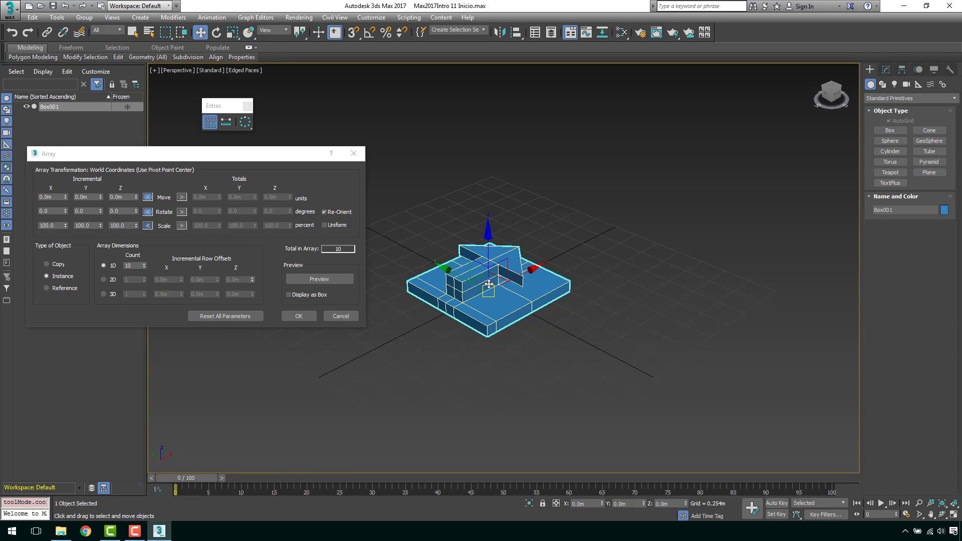
- Turn on Array Preview, move the dialog aside, and orbit to view the ten stacked instances
{"action": "left_click", "coordinate": [327, 283]}
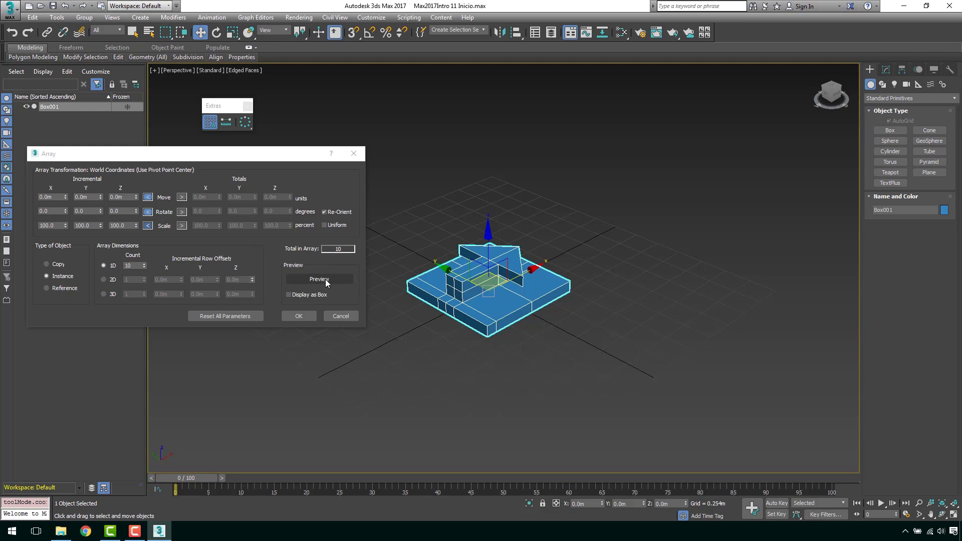
{"action": "left_click", "coordinate": [327, 284]}
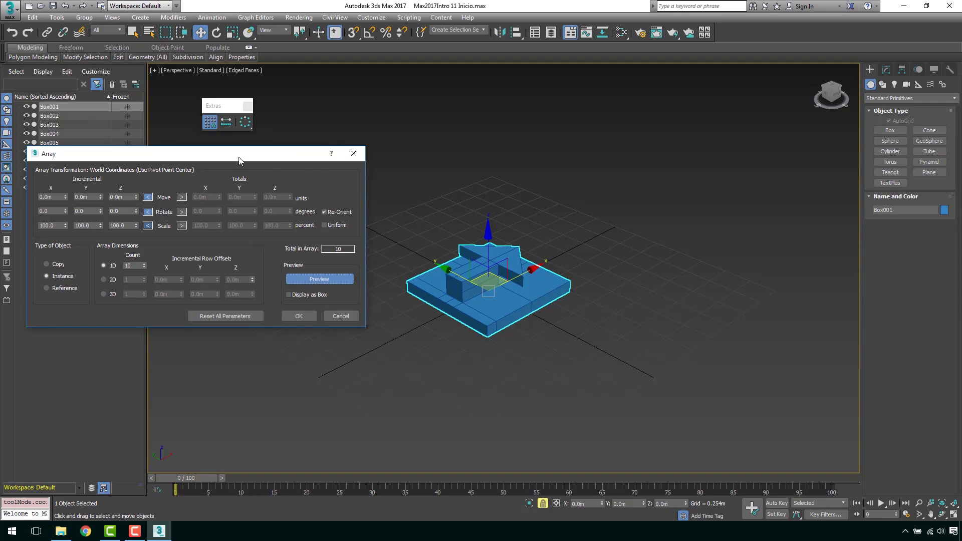
{"action": "left_click_drag", "start_coordinate": [238, 160], "coordinate": [281, 172]}
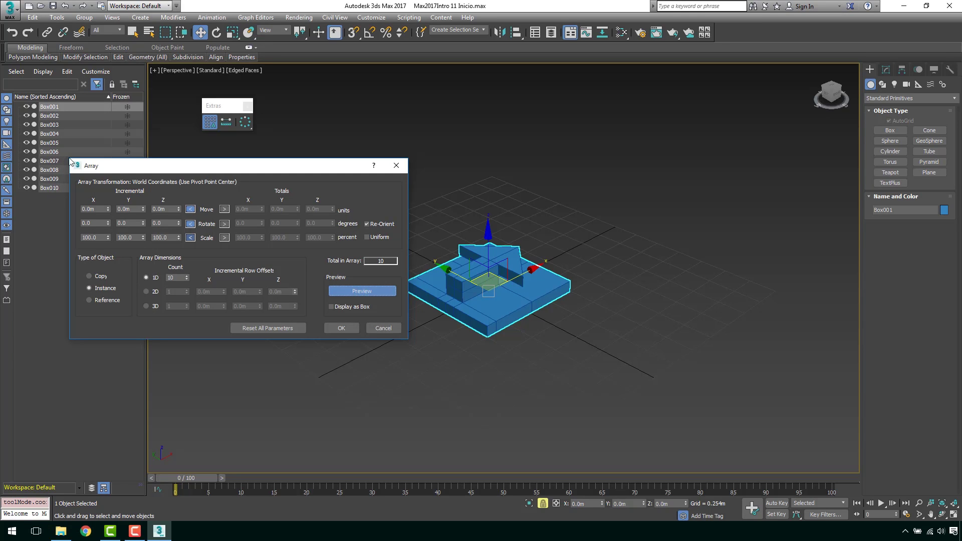
{"action": "left_click_drag", "start_coordinate": [179, 174], "coordinate": [155, 201]}
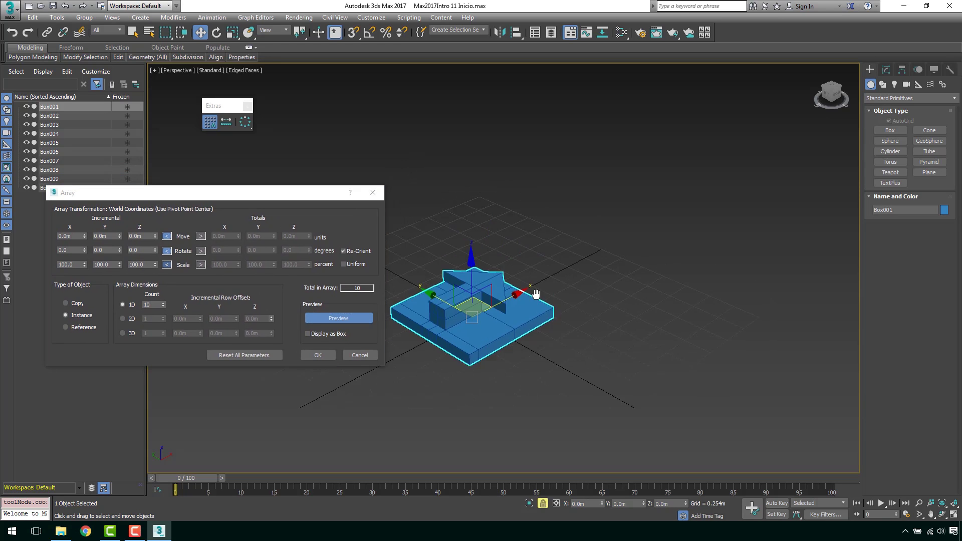
{"action": "scroll", "coordinate": [518, 299], "scroll_direction": "down", "scroll_amount": 3}
{"action": "middle_click_drag", "start_coordinate": [517, 301], "coordinate": [475, 323], "text": "alt"}
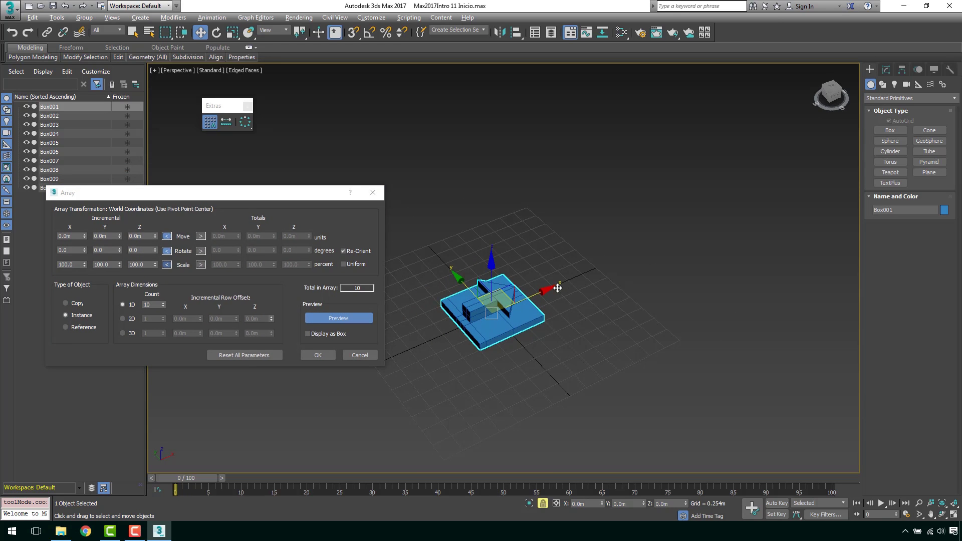
{"action": "middle_click_drag", "start_coordinate": [558, 288], "coordinate": [504, 326], "text": "alt"}
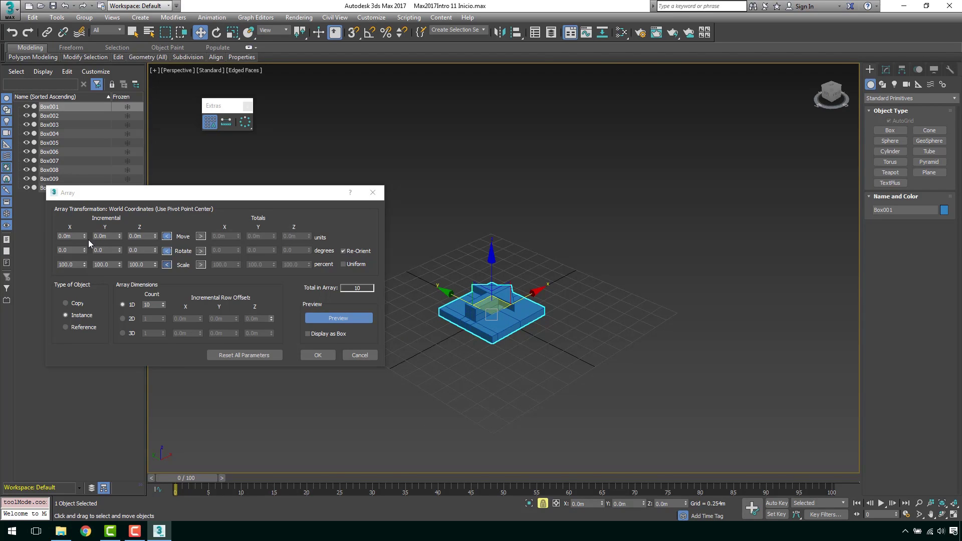
- Set the Incremental Move X to 2.0m and view the previewed row
{"action": "left_click", "coordinate": [75, 237]}
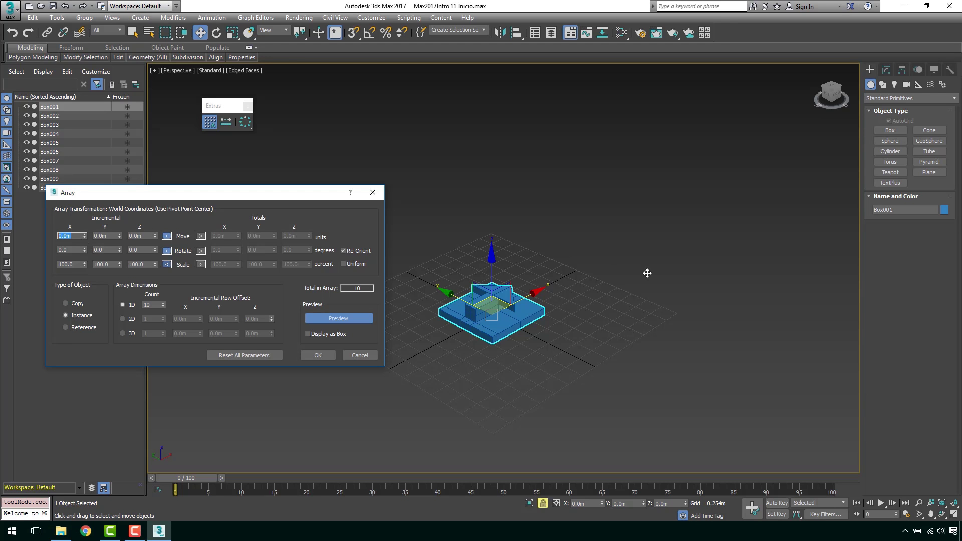
{"action": "type", "text": "2"}
{"action": "key", "text": "Return"}
{"action": "scroll", "coordinate": [659, 275], "scroll_direction": "down", "scroll_amount": 2}
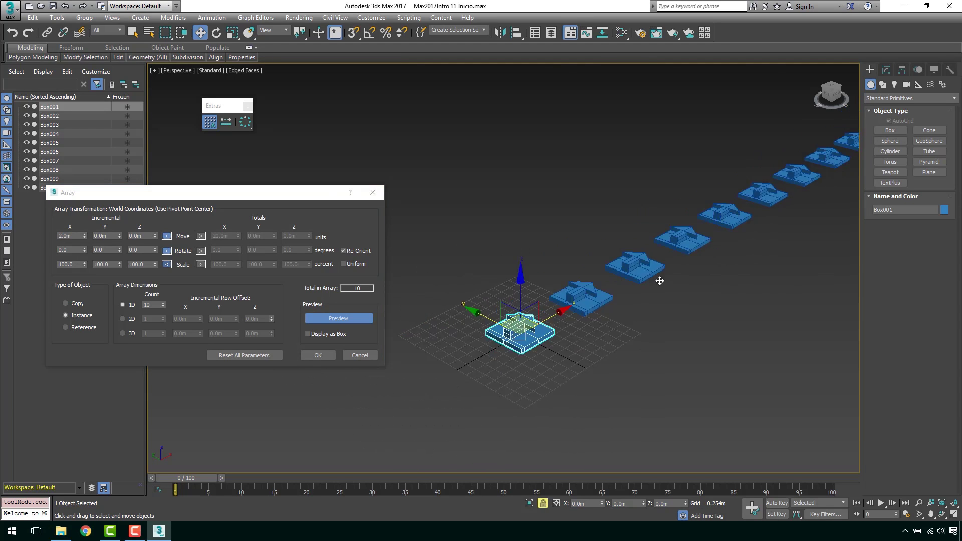
{"action": "scroll", "coordinate": [671, 273], "scroll_direction": "down", "scroll_amount": 2}
{"action": "scroll", "coordinate": [675, 272], "scroll_direction": "up", "scroll_amount": 2}
{"action": "scroll", "coordinate": [691, 262], "scroll_direction": "up", "scroll_amount": 2}
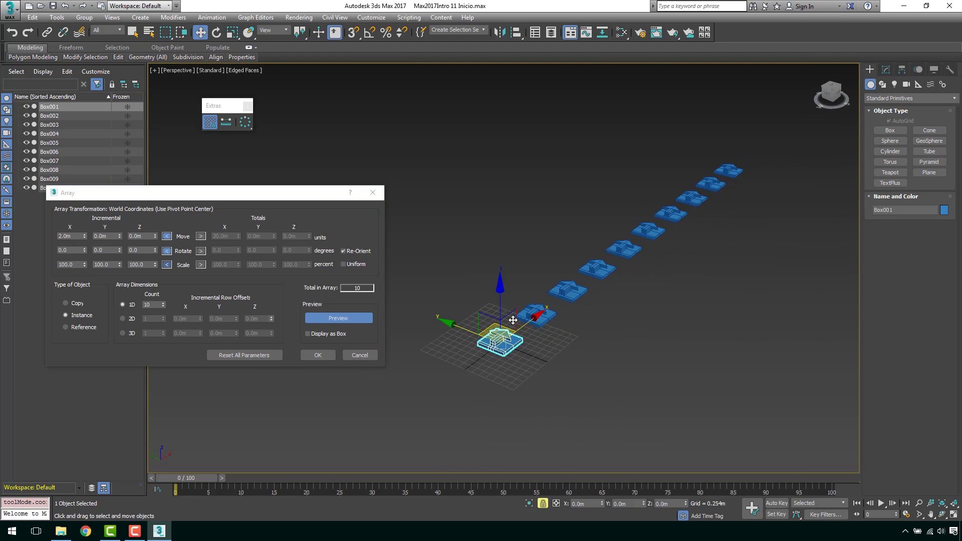
{"action": "middle_click_drag", "start_coordinate": [692, 262], "coordinate": [561, 306]}
{"action": "scroll", "coordinate": [562, 305], "scroll_direction": "up", "scroll_amount": 2}
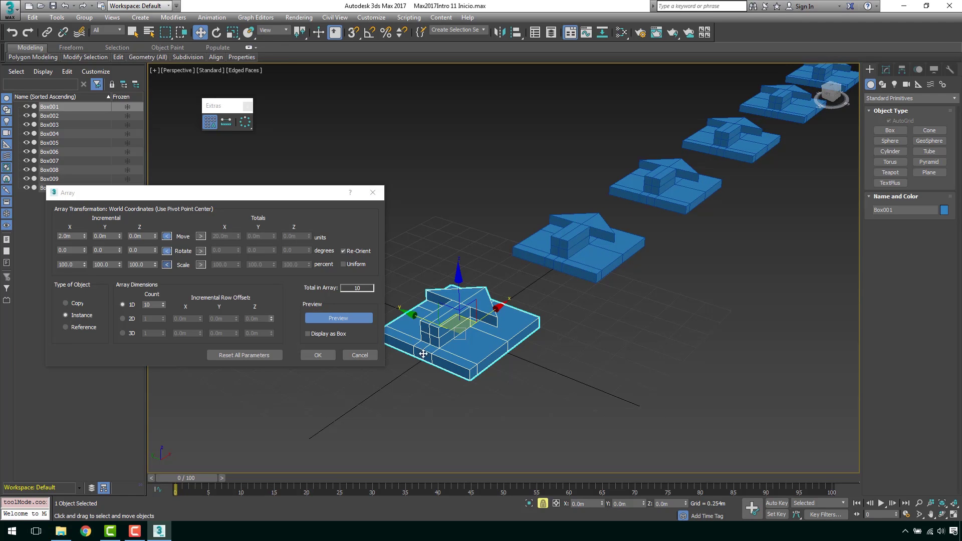
- Reduce the X move offset to 1.0m and check the row from a lower angle
{"action": "left_click", "coordinate": [71, 237]}
{"action": "type", "text": "1"}
{"action": "key", "text": "Return"}
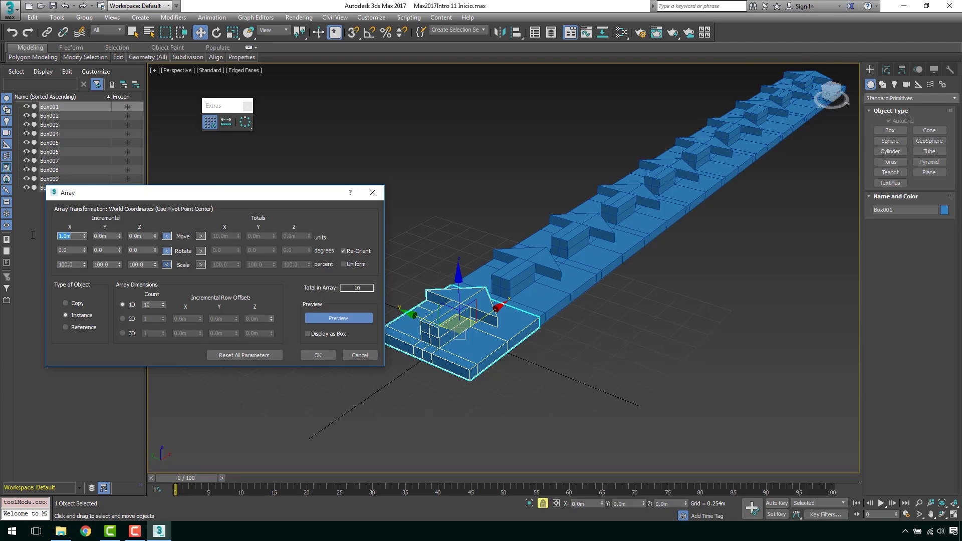
{"action": "scroll", "coordinate": [503, 245], "scroll_direction": "up", "scroll_amount": 2}
{"action": "middle_click_drag", "start_coordinate": [504, 245], "coordinate": [431, 249], "text": "alt"}
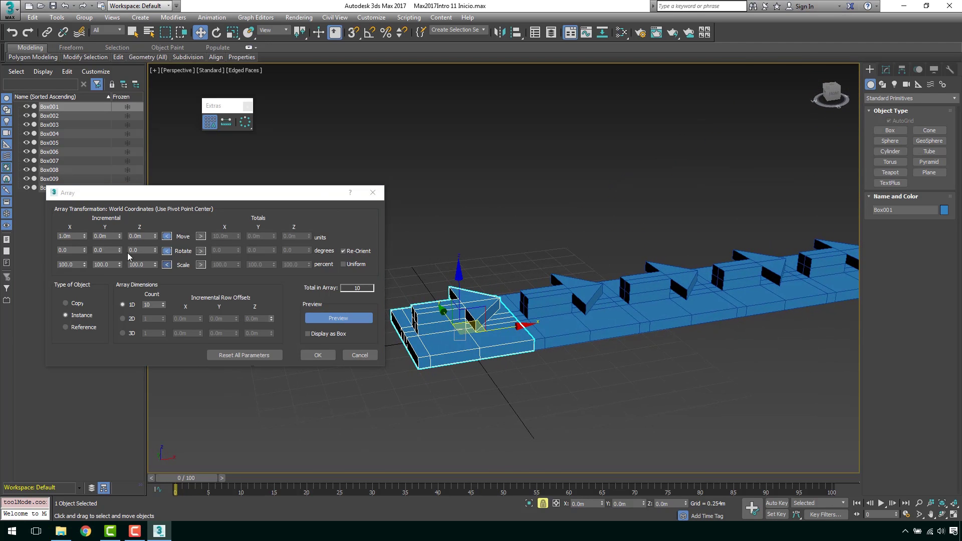
- Set the X move offset to 1.1m and orbit to check the spacing
{"action": "left_click", "coordinate": [75, 236]}
{"action": "type", "text": "1."}
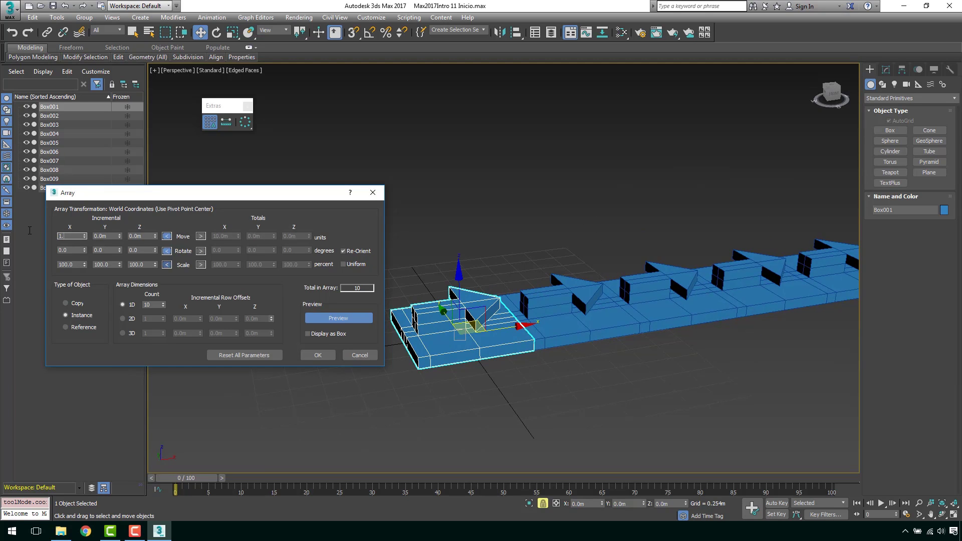
{"action": "key", "text": "Return"}
{"action": "scroll", "coordinate": [586, 275], "scroll_direction": "up", "scroll_amount": 3}
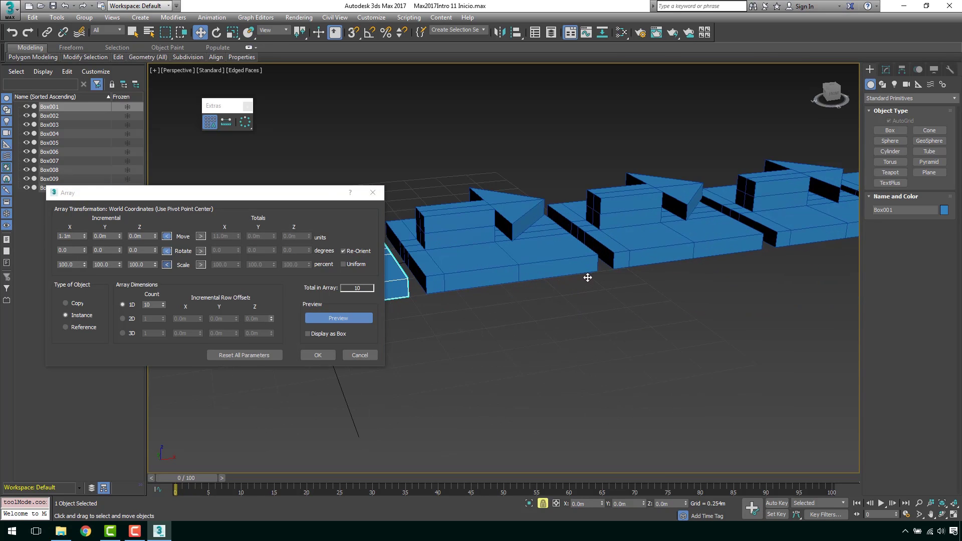
{"action": "scroll", "coordinate": [565, 285], "scroll_direction": "up", "scroll_amount": 2}
{"action": "scroll", "coordinate": [565, 284], "scroll_direction": "down", "scroll_amount": 2}
{"action": "scroll", "coordinate": [552, 283], "scroll_direction": "down", "scroll_amount": 2}
{"action": "middle_click_drag", "start_coordinate": [552, 282], "coordinate": [503, 296], "text": "alt"}
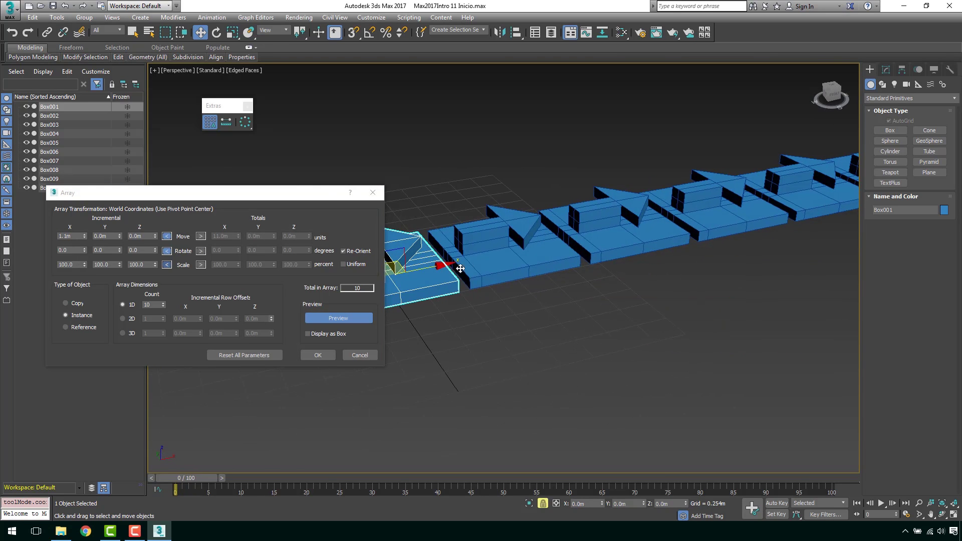
{"action": "mouse_move", "coordinate": [742, 225]}
{"action": "middle_mouse_down", "text": "alt"}
{"action": "mouse_move", "coordinate": [625, 294]}
{"action": "mouse_move", "coordinate": [633, 282]}
{"action": "mouse_move", "coordinate": [565, 266]}
{"action": "mouse_move", "coordinate": [658, 267]}
{"action": "mouse_move", "coordinate": [624, 275]}
{"action": "middle_mouse_up", "text": "alt"}
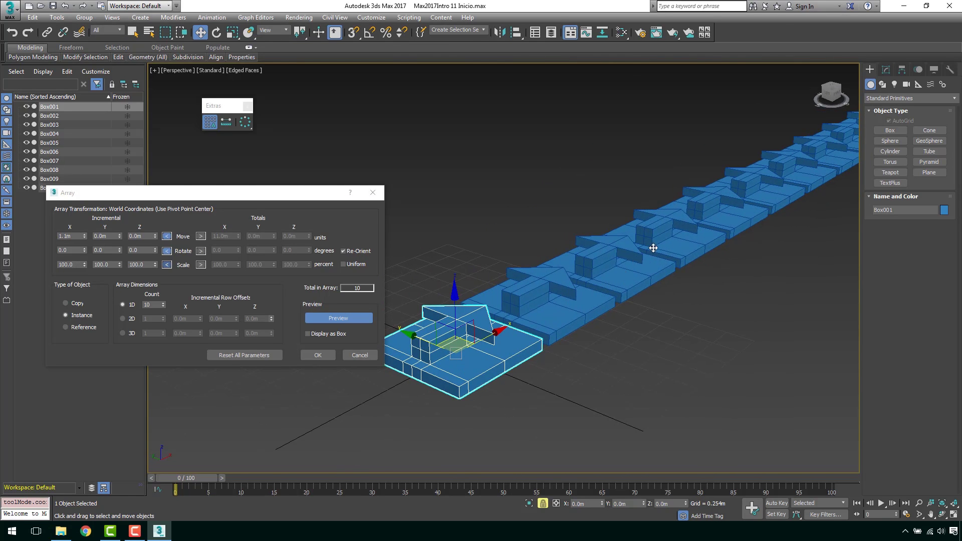
{"action": "middle_click_drag", "start_coordinate": [654, 247], "coordinate": [633, 276], "text": "alt"}
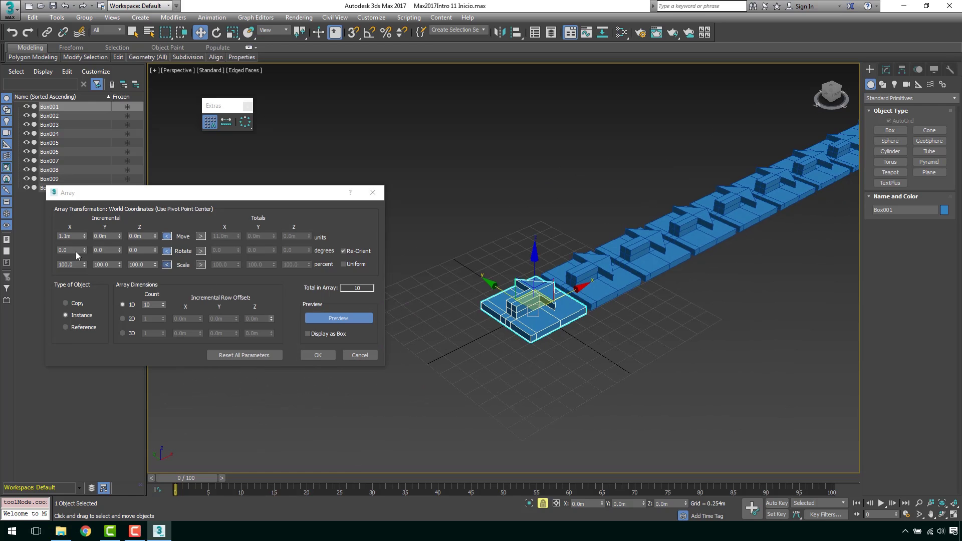
- Change the X move offset to -1.1m and inspect the reversed ten-instance row
{"action": "double_click", "coordinate": [71, 236]}
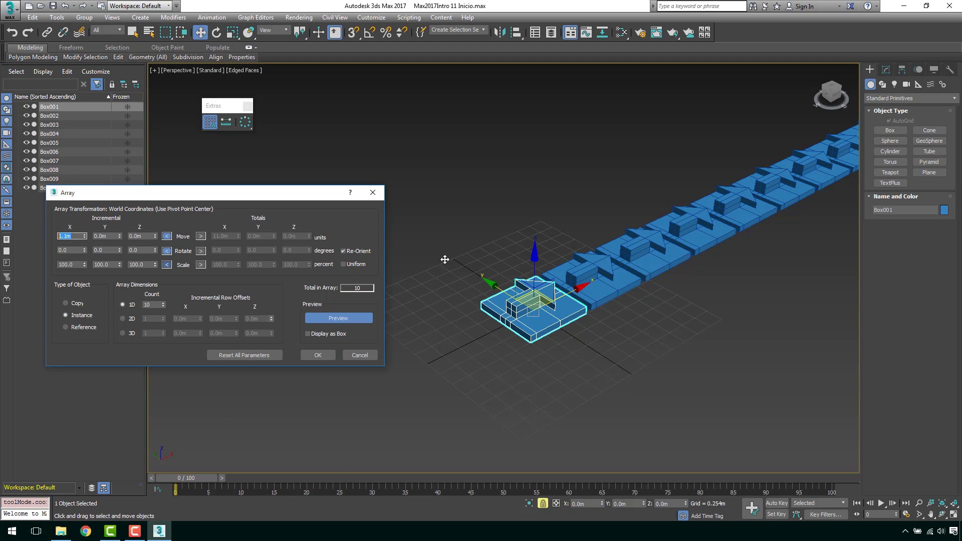
{"action": "type", "text": "-1"}
{"action": "key", "text": "Return"}
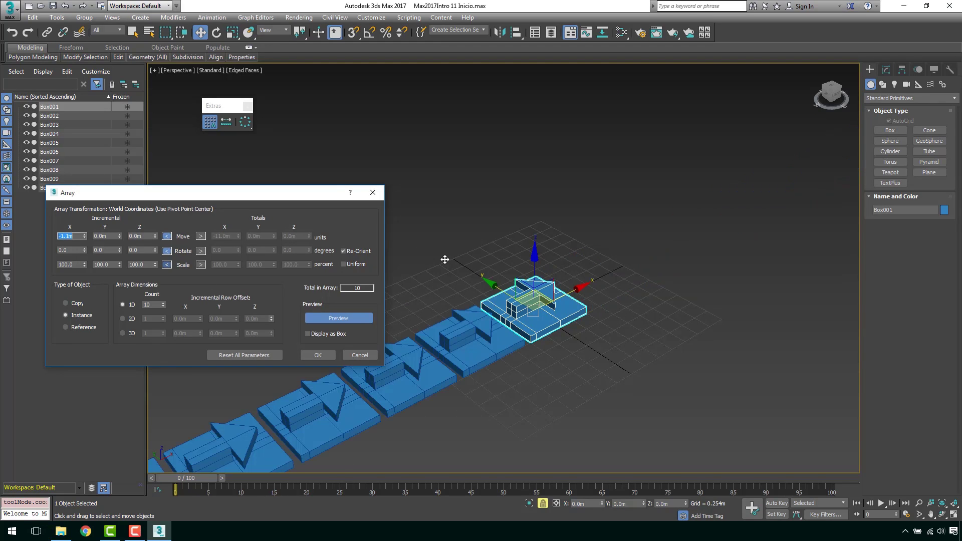
{"action": "middle_click_drag", "start_coordinate": [569, 303], "coordinate": [615, 291]}
{"action": "scroll", "coordinate": [615, 290], "scroll_direction": "down", "scroll_amount": 3}
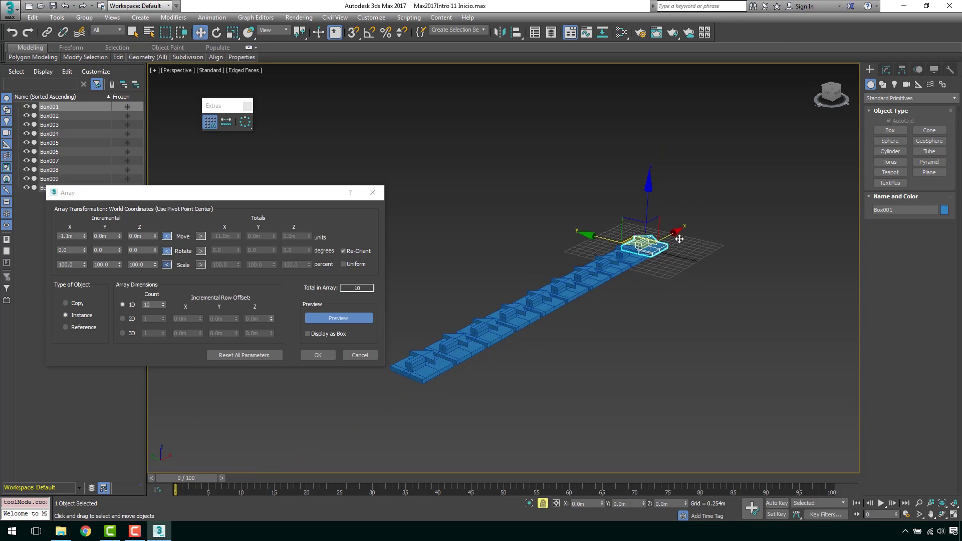
{"action": "middle_click_drag", "start_coordinate": [679, 239], "coordinate": [666, 266], "text": "alt"}
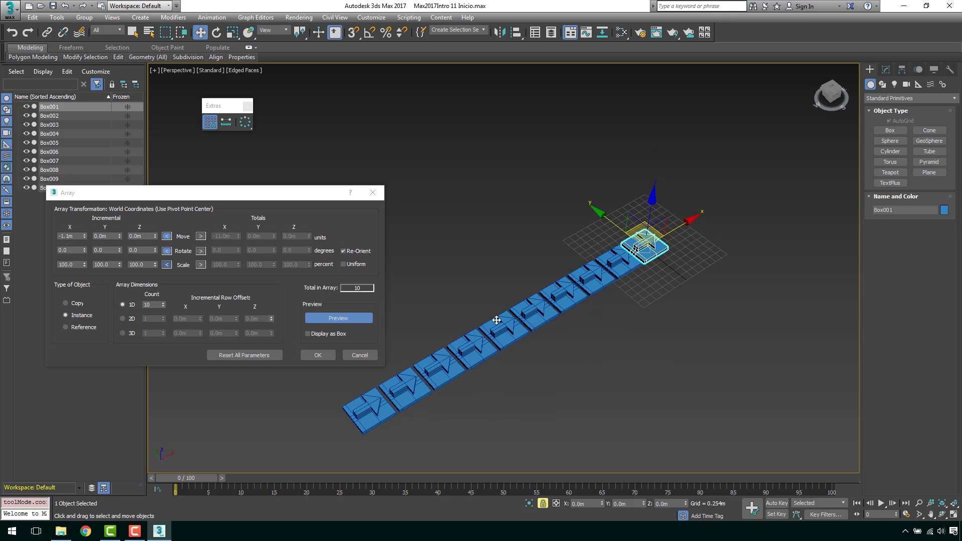
{"action": "scroll", "coordinate": [701, 236], "scroll_direction": "up", "scroll_amount": 2}
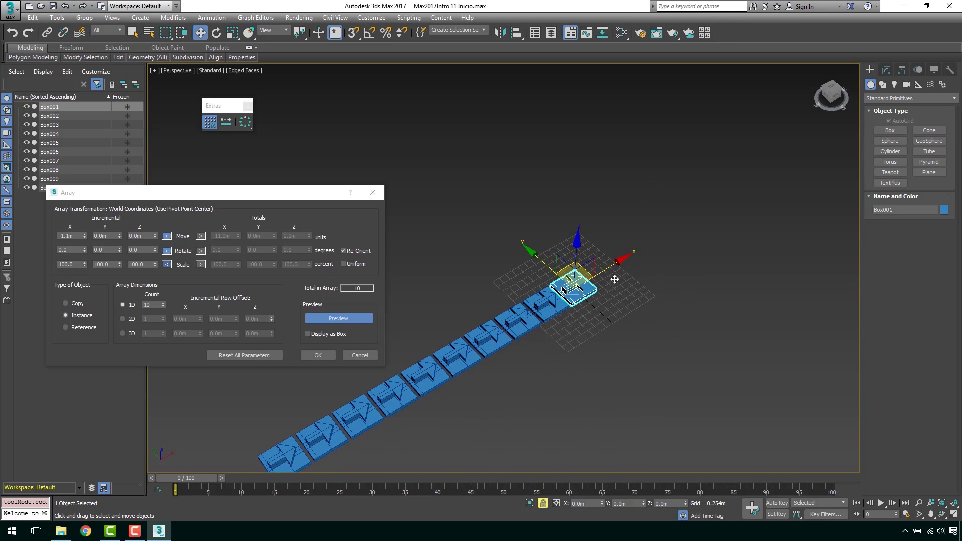
{"action": "mouse_move", "coordinate": [701, 236]}
{"action": "middle_mouse_down"}
{"action": "mouse_move", "coordinate": [609, 281]}
{"action": "mouse_move", "coordinate": [658, 235]}
{"action": "middle_mouse_up"}
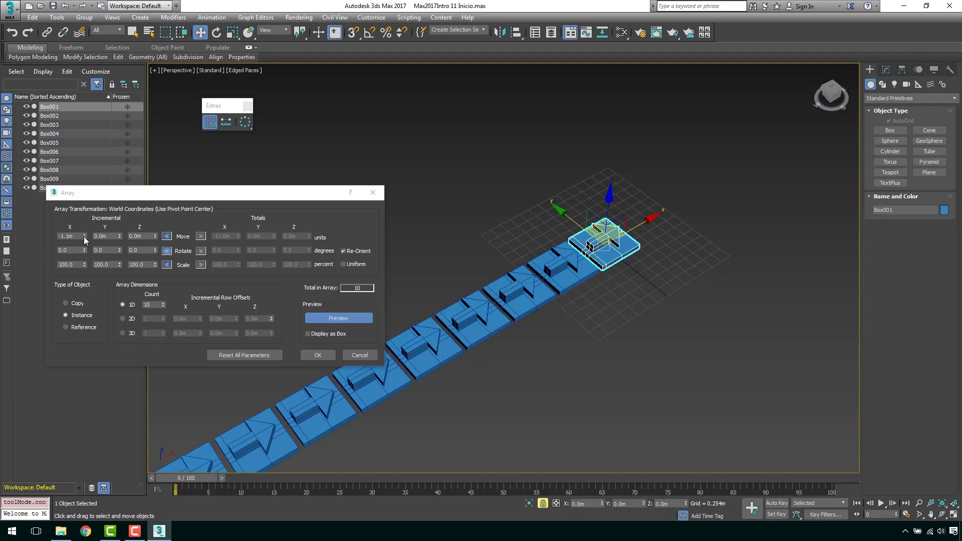
- Reset the Incremental Move X spinner to 0.0m
{"action": "right_click", "coordinate": [84, 237]}
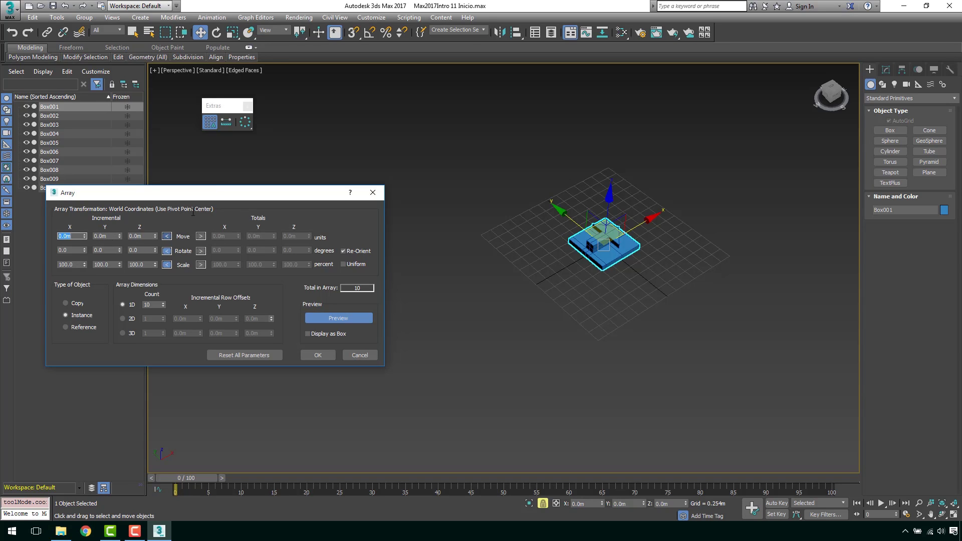
{"action": "scroll", "coordinate": [523, 193], "scroll_direction": "up", "scroll_amount": 3}
{"action": "scroll", "coordinate": [561, 211], "scroll_direction": "up", "scroll_amount": 3}
{"action": "middle_click_drag", "start_coordinate": [576, 216], "coordinate": [589, 226], "text": "alt"}
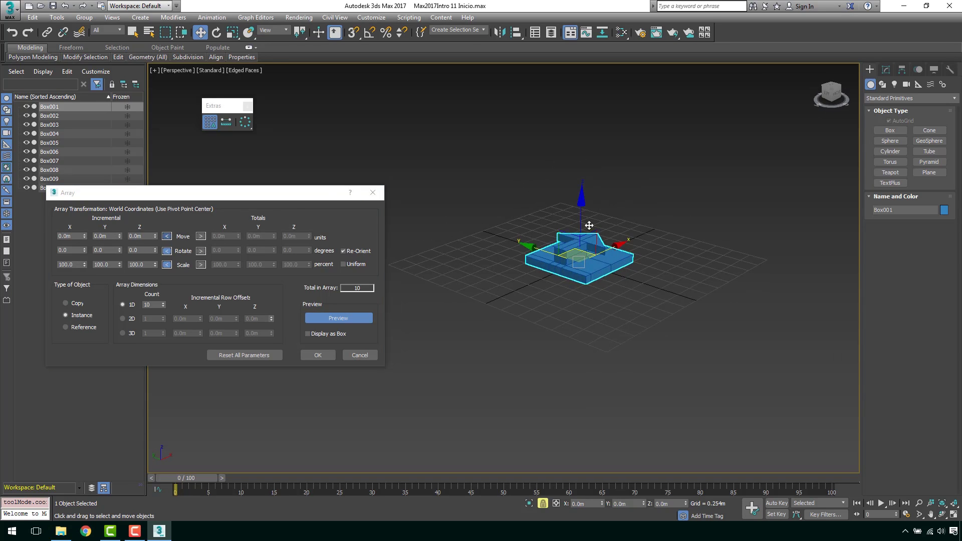
{"action": "scroll", "coordinate": [551, 256], "scroll_direction": "up", "scroll_amount": 2}
{"action": "scroll", "coordinate": [513, 275], "scroll_direction": "up", "scroll_amount": 2}
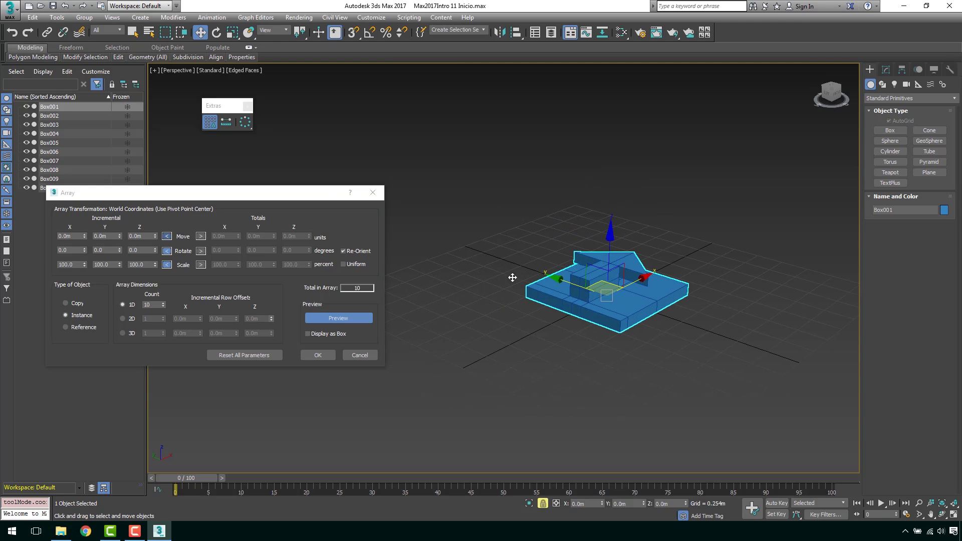
{"action": "left_click", "coordinate": [115, 237]}
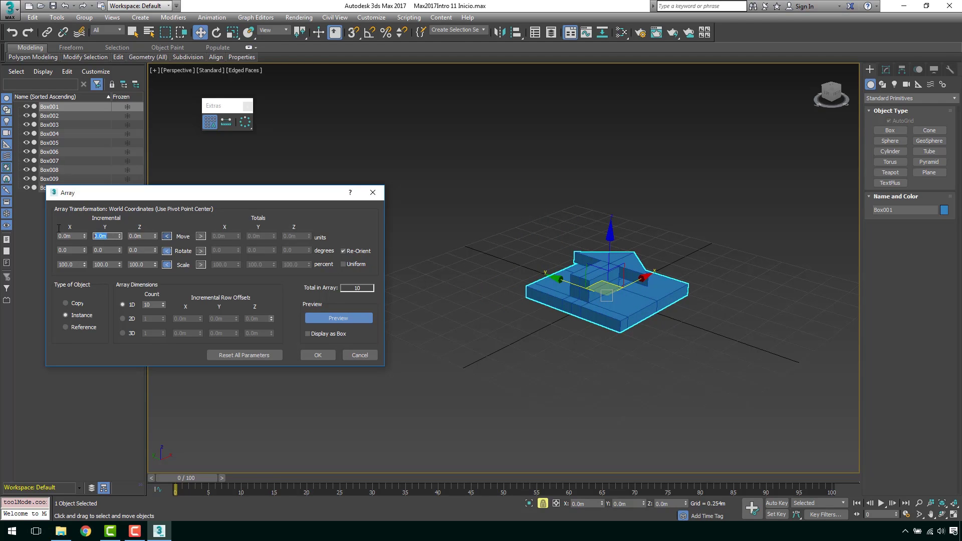
{"action": "type", "text": "1"}
{"action": "key", "text": "Return"}
{"action": "scroll", "coordinate": [552, 241], "scroll_direction": "down", "scroll_amount": 2}
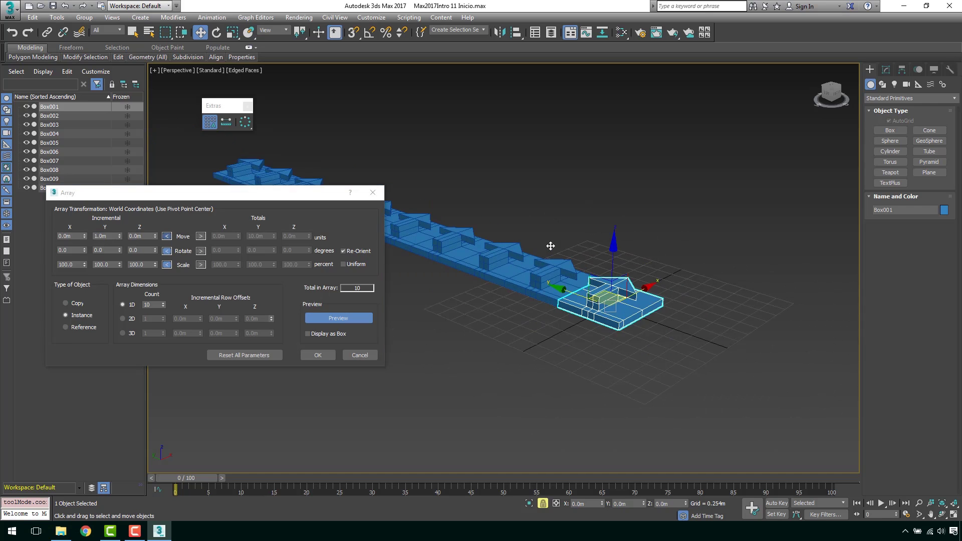
{"action": "middle_click_drag", "start_coordinate": [517, 262], "coordinate": [541, 266], "text": "alt"}
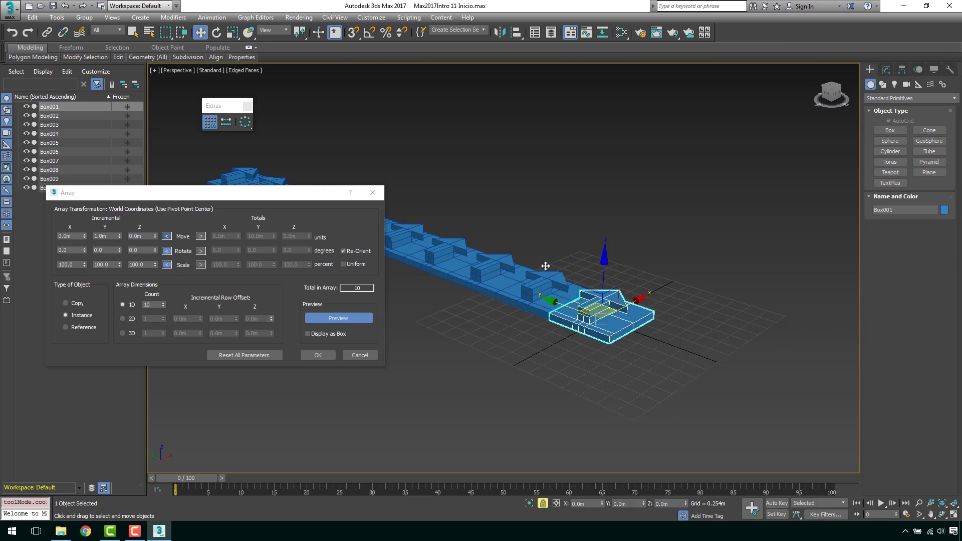
{"action": "right_click", "coordinate": [120, 235]}
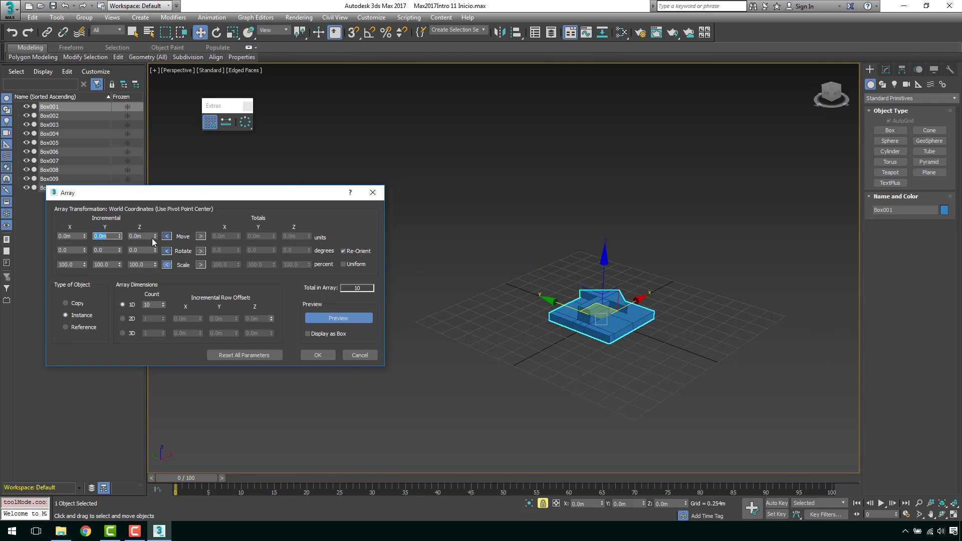
{"action": "key", "text": "Tab"}
{"action": "type", "text": "."}
{"action": "key", "text": "Tab"}
{"action": "mouse_move", "coordinate": [576, 225]}
{"action": "middle_mouse_down", "text": "alt"}
{"action": "mouse_move", "coordinate": [566, 192]}
{"action": "mouse_move", "coordinate": [605, 230]}
{"action": "middle_mouse_up", "text": "alt"}
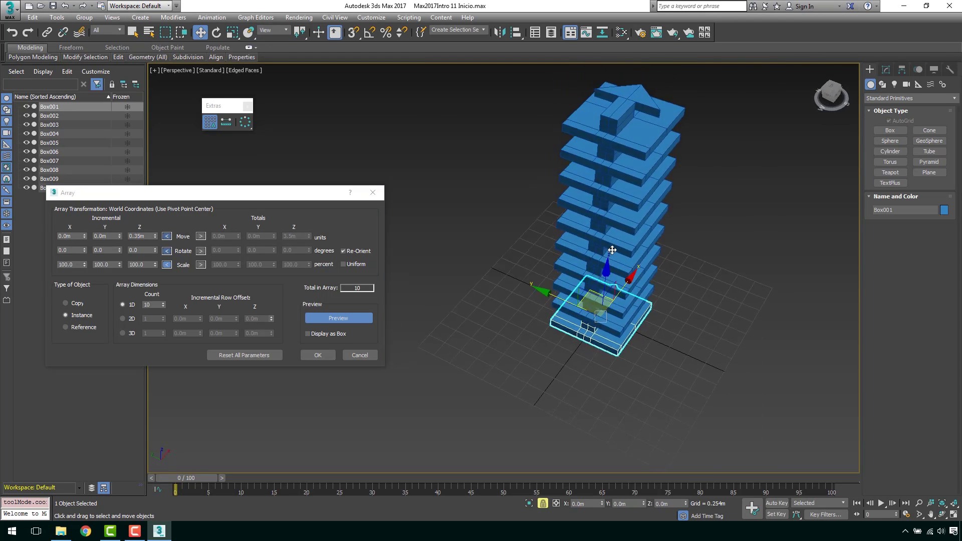
{"action": "middle_click_drag", "start_coordinate": [605, 229], "coordinate": [595, 227], "text": "alt"}
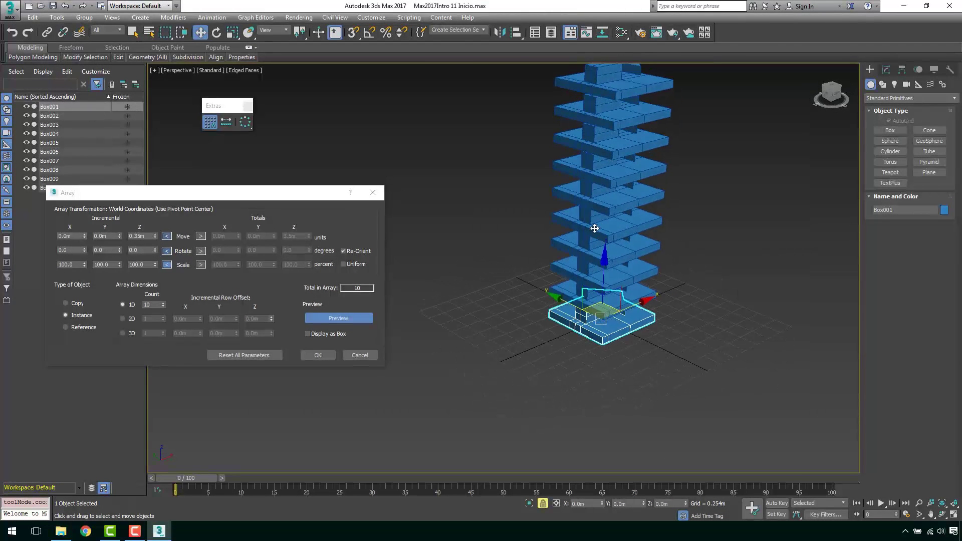
{"action": "right_click", "coordinate": [155, 236]}
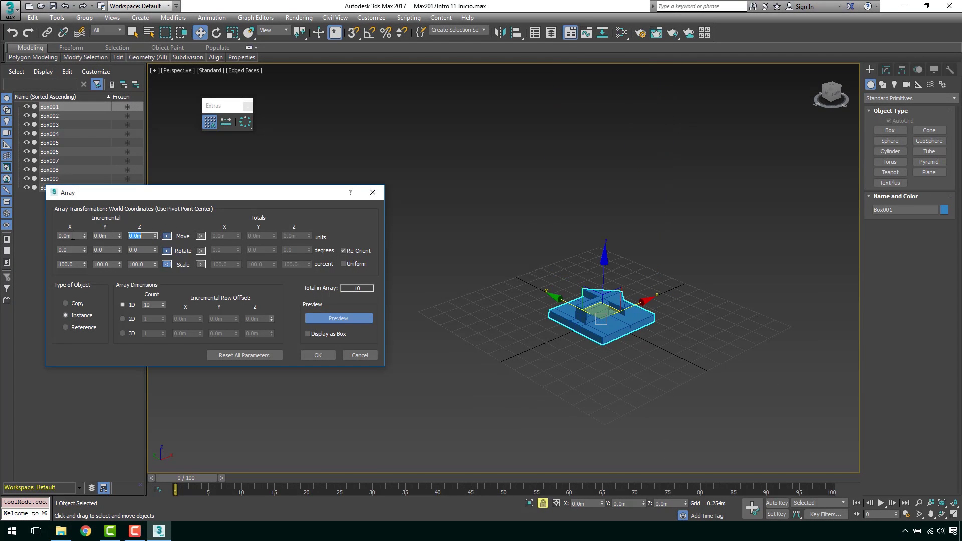
{"action": "left_click_drag", "start_coordinate": [75, 236], "coordinate": [54, 233]}
{"action": "type", "text": "1"}
{"action": "key", "text": "Return"}
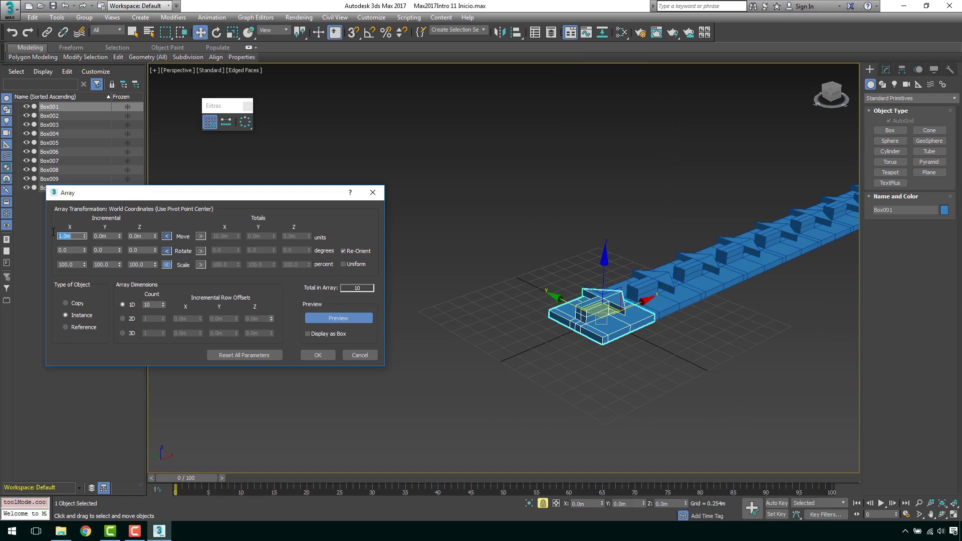
{"action": "mouse_move", "coordinate": [722, 219]}
{"action": "middle_mouse_down", "text": "alt"}
{"action": "mouse_move", "coordinate": [618, 247]}
{"action": "mouse_move", "coordinate": [623, 260]}
{"action": "middle_mouse_up", "text": "alt"}
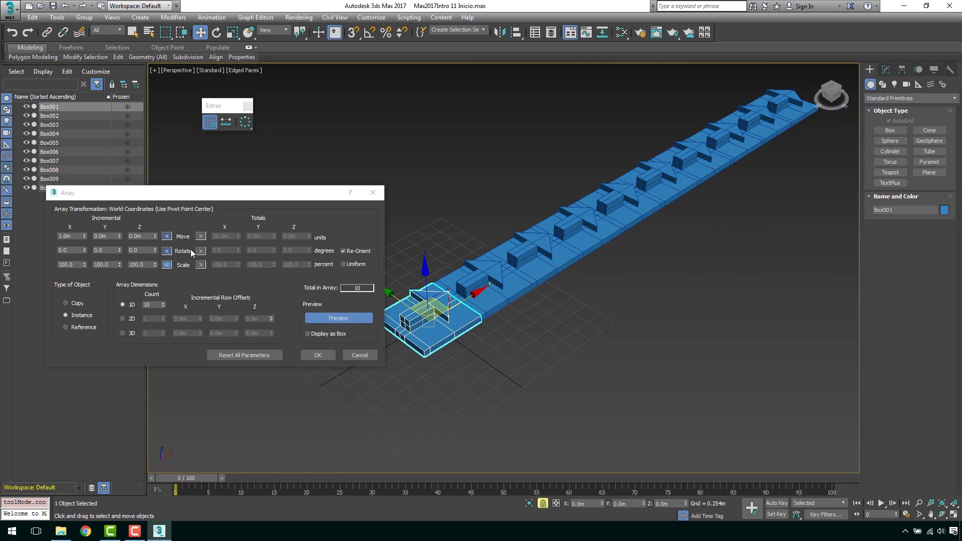
{"action": "double_click", "coordinate": [73, 235]}
{"action": "type", "text": "1.5"}
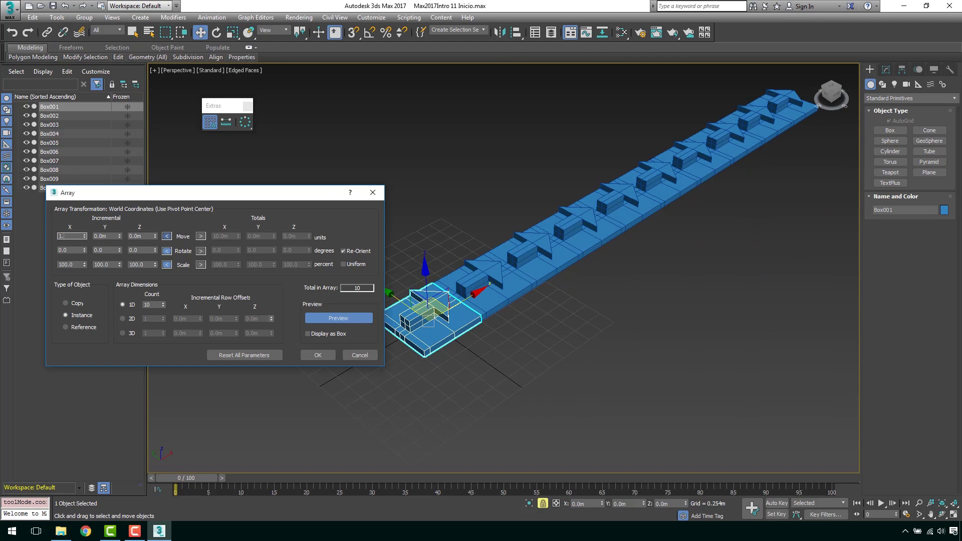
{"action": "key", "text": "Return"}
{"action": "middle_click_drag", "start_coordinate": [461, 236], "coordinate": [581, 249]}
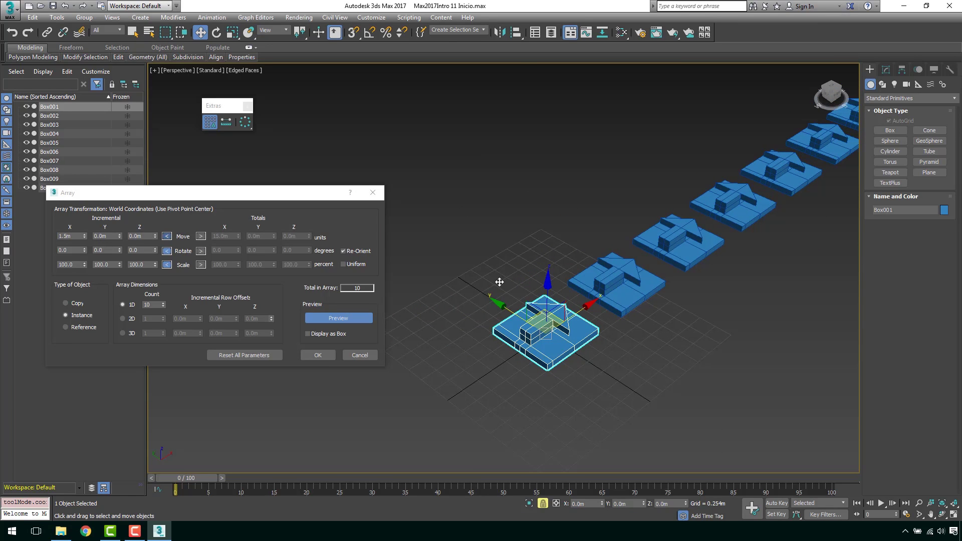
{"action": "double_click", "coordinate": [105, 236]}
{"action": "type", "text": "1.5"}
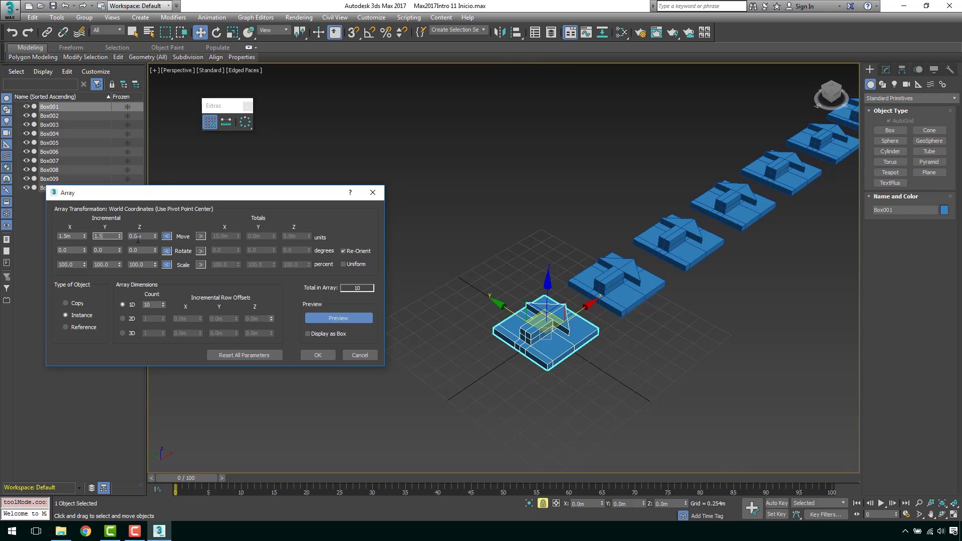
{"action": "key", "text": "Return"}
{"action": "scroll", "coordinate": [532, 373], "scroll_direction": "down", "scroll_amount": 3}
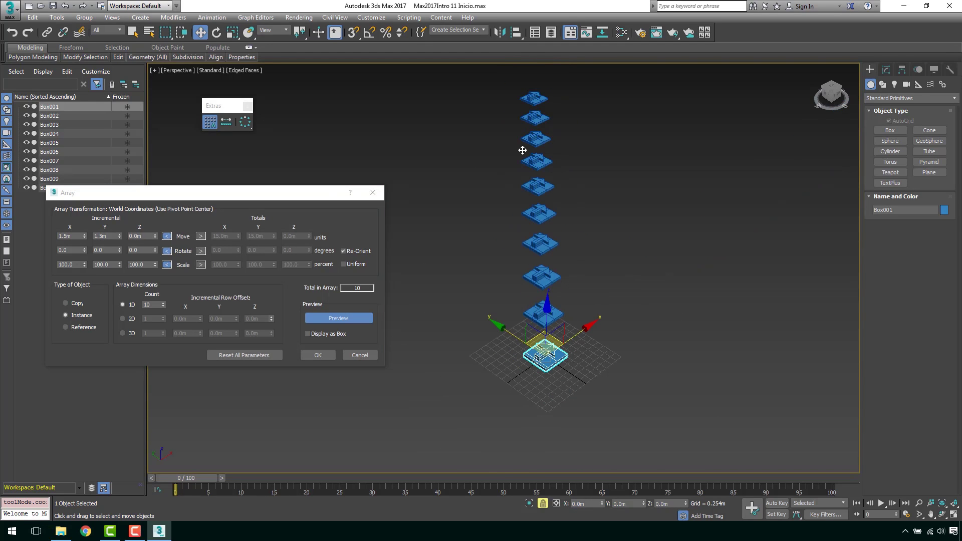
{"action": "mouse_move", "coordinate": [556, 325]}
{"action": "middle_mouse_down", "text": "alt"}
{"action": "mouse_move", "coordinate": [585, 230]}
{"action": "mouse_move", "coordinate": [544, 213]}
{"action": "mouse_move", "coordinate": [537, 189]}
{"action": "mouse_move", "coordinate": [584, 276]}
{"action": "mouse_move", "coordinate": [616, 283]}
{"action": "middle_mouse_up", "text": "alt"}
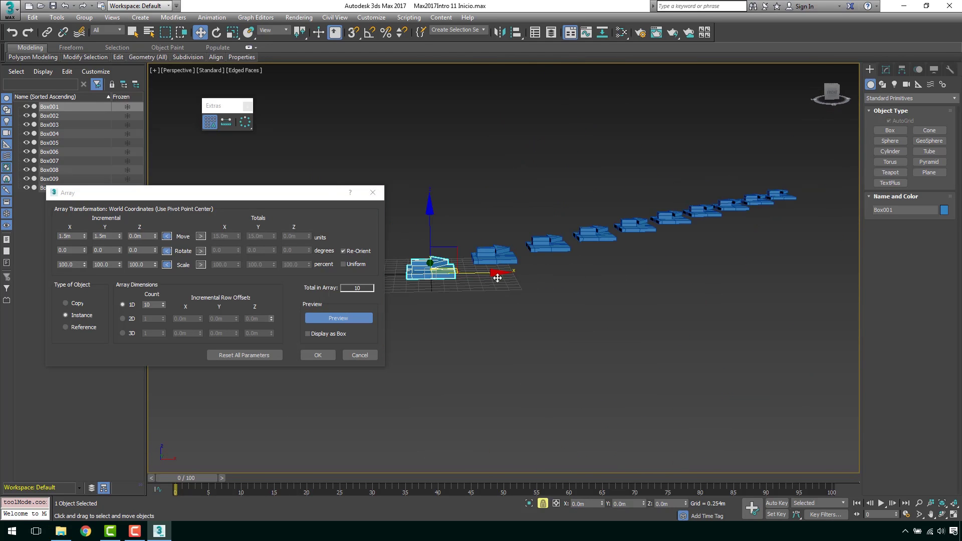
{"action": "left_click", "coordinate": [149, 237]}
{"action": "type", "text": ".5"}
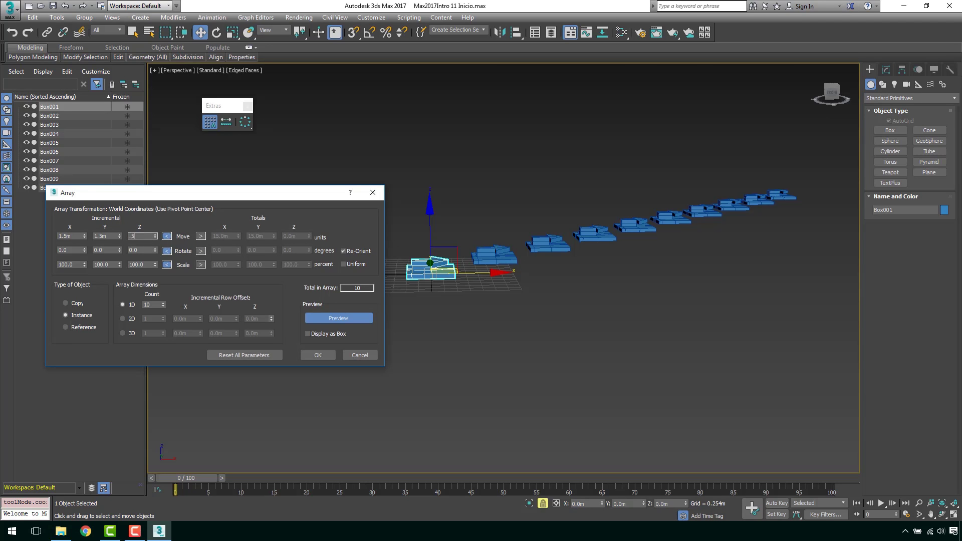
{"action": "key", "text": "Return"}
{"action": "mouse_move", "coordinate": [597, 161]}
{"action": "middle_mouse_down", "text": "alt"}
{"action": "mouse_move", "coordinate": [597, 251]}
{"action": "mouse_move", "coordinate": [567, 294]}
{"action": "mouse_move", "coordinate": [493, 209]}
{"action": "mouse_move", "coordinate": [555, 268]}
{"action": "mouse_move", "coordinate": [537, 256]}
{"action": "mouse_move", "coordinate": [530, 269]}
{"action": "middle_mouse_up", "text": "alt"}
{"action": "middle_click_drag", "start_coordinate": [630, 305], "coordinate": [516, 278], "text": "alt"}
{"action": "right_click", "coordinate": [85, 236]}
{"action": "right_click", "coordinate": [119, 236]}
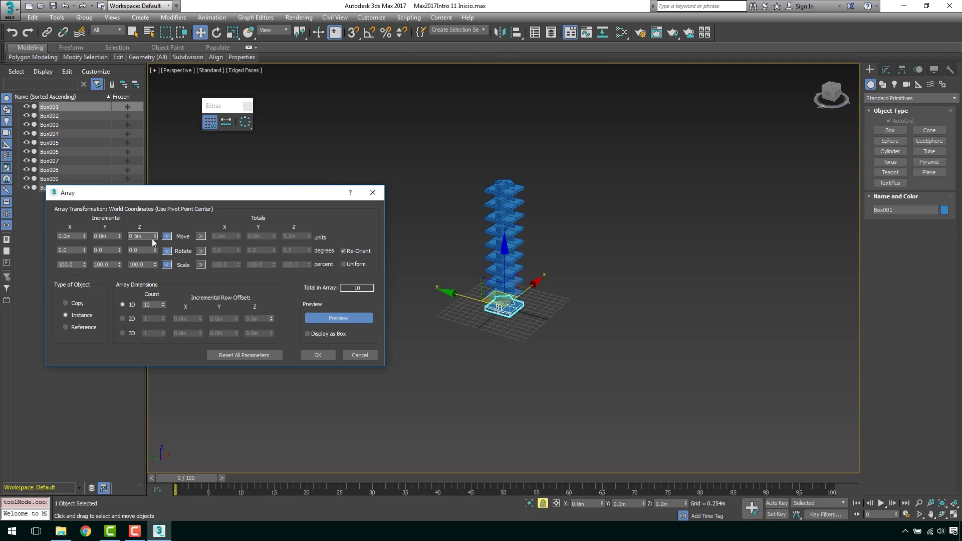
{"action": "right_click", "coordinate": [155, 236]}
{"action": "left_click", "coordinate": [74, 236]}
{"action": "type", "text": "1"}
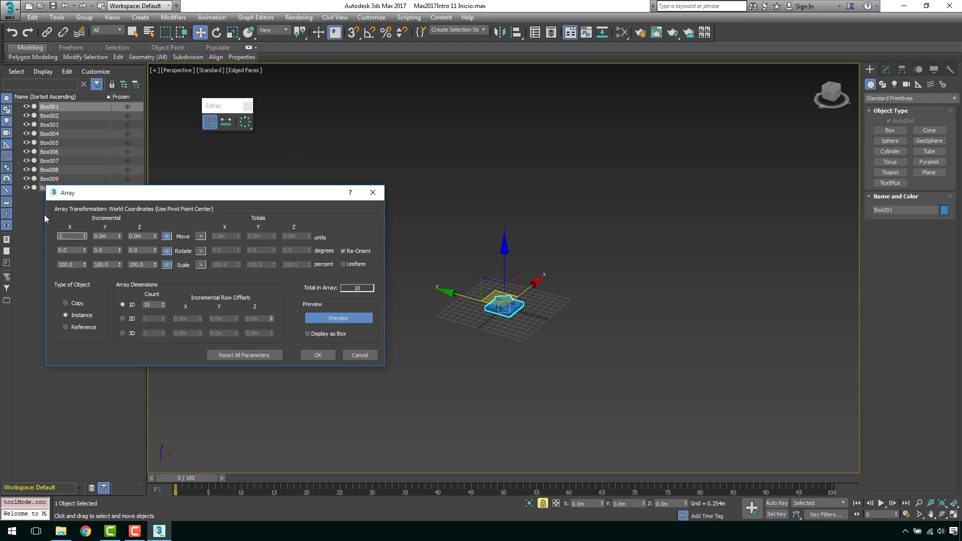
- Set the Incremental Move X to 1.5m and frame the previewed row
{"action": "type", "text": ".5"}
{"action": "key", "text": "Return"}
{"action": "scroll", "coordinate": [546, 281], "scroll_direction": "up", "scroll_amount": 5}
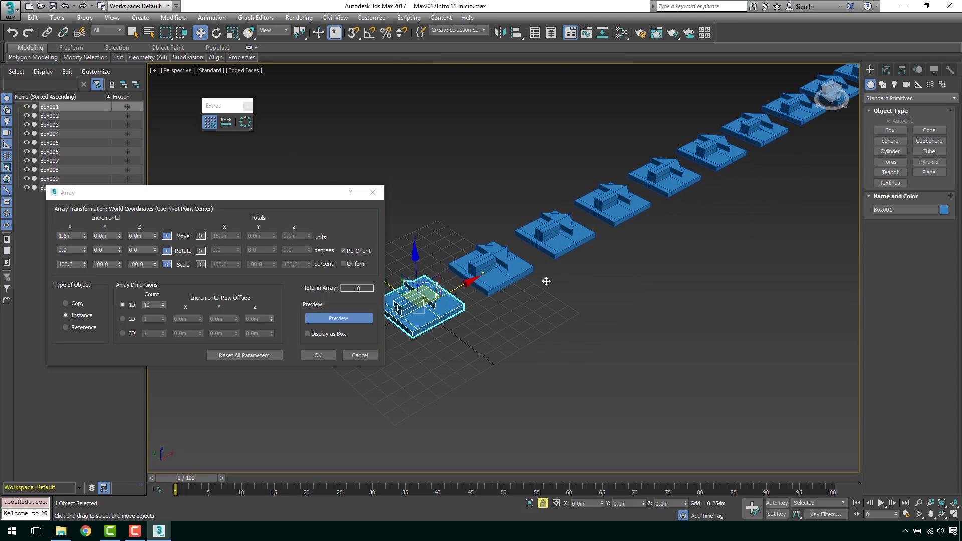
{"action": "middle_click_drag", "start_coordinate": [546, 281], "coordinate": [621, 288]}
{"action": "scroll", "coordinate": [651, 237], "scroll_direction": "down", "scroll_amount": 2}
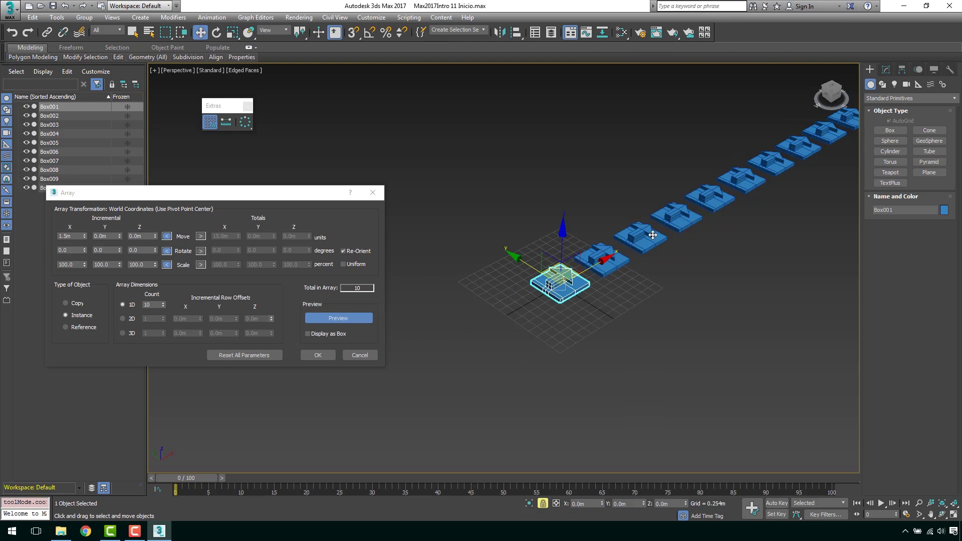
{"action": "scroll", "coordinate": [637, 251], "scroll_direction": "down", "scroll_amount": 2}
{"action": "scroll", "coordinate": [620, 264], "scroll_direction": "down", "scroll_amount": 2}
{"action": "scroll", "coordinate": [620, 263], "scroll_direction": "down", "scroll_amount": 2}
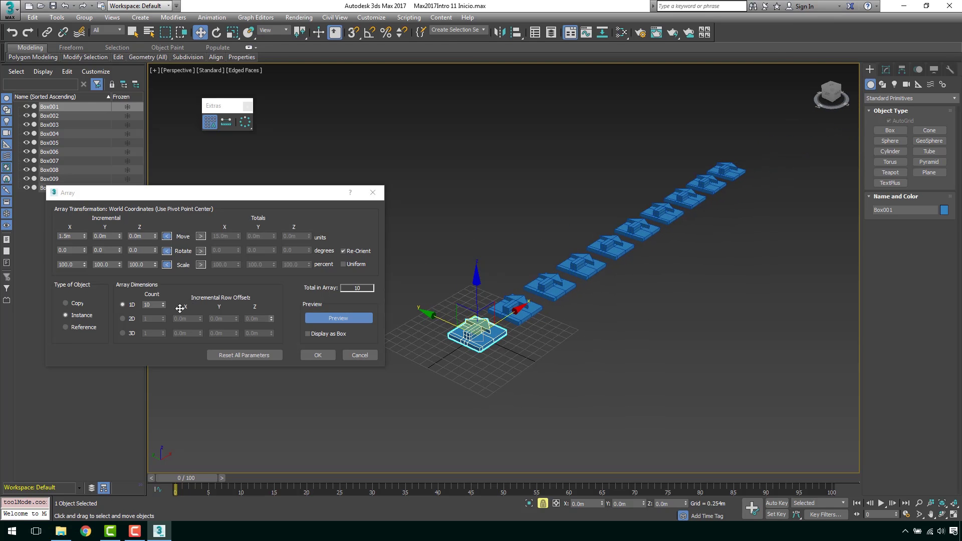
- Adjust the 1D Count spinner until the array holds 8 instances
{"action": "left_click", "coordinate": [164, 307]}
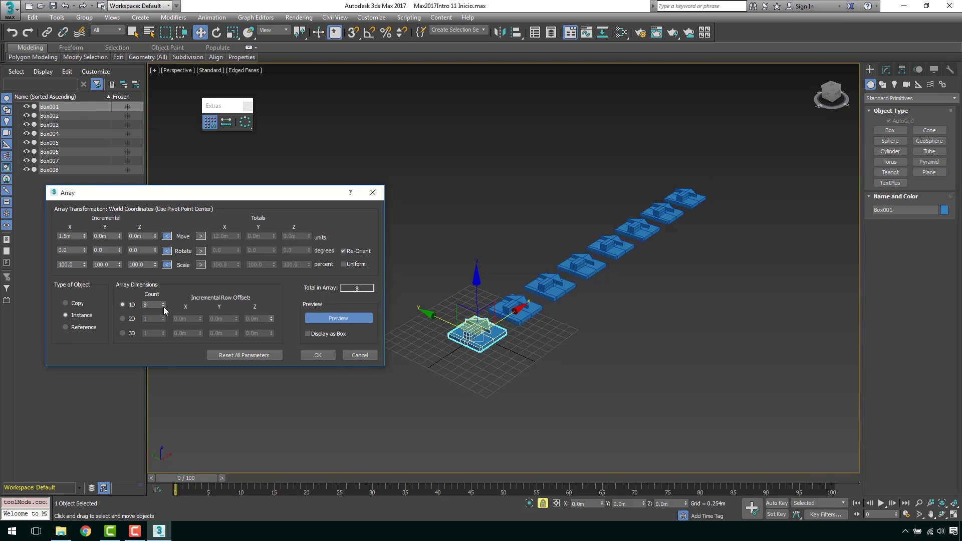
{"action": "left_click", "coordinate": [164, 307]}
{"action": "left_click", "coordinate": [163, 307]}
{"action": "left_click", "coordinate": [163, 307]}
{"action": "left_click", "coordinate": [164, 307]}
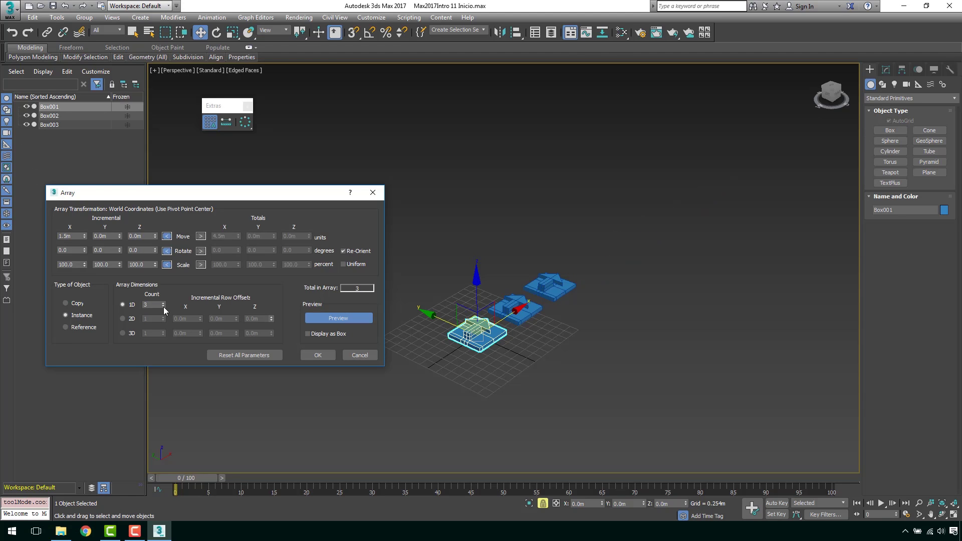
{"action": "left_click", "coordinate": [164, 302]}
{"action": "left_click", "coordinate": [164, 303]}
{"action": "left_click", "coordinate": [164, 303]}
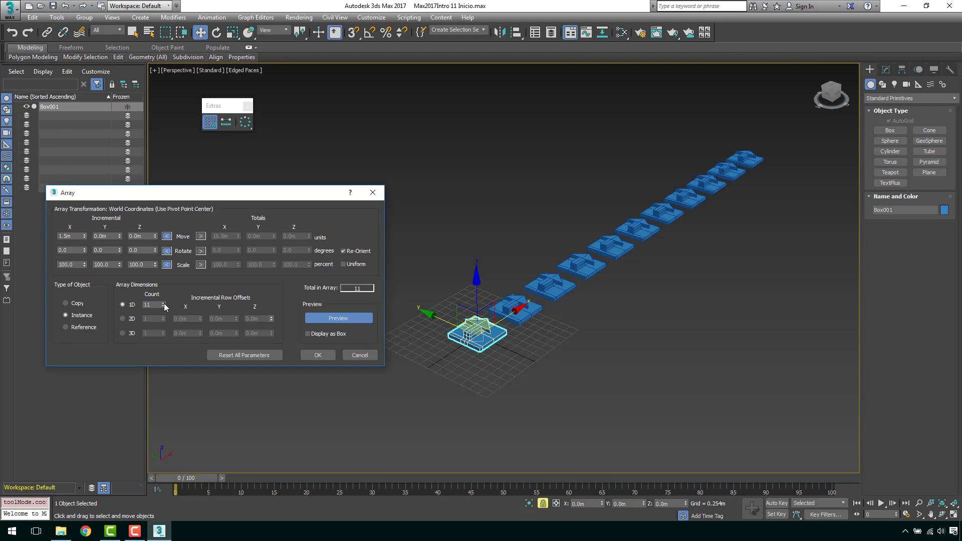
{"action": "left_click", "coordinate": [164, 302]}
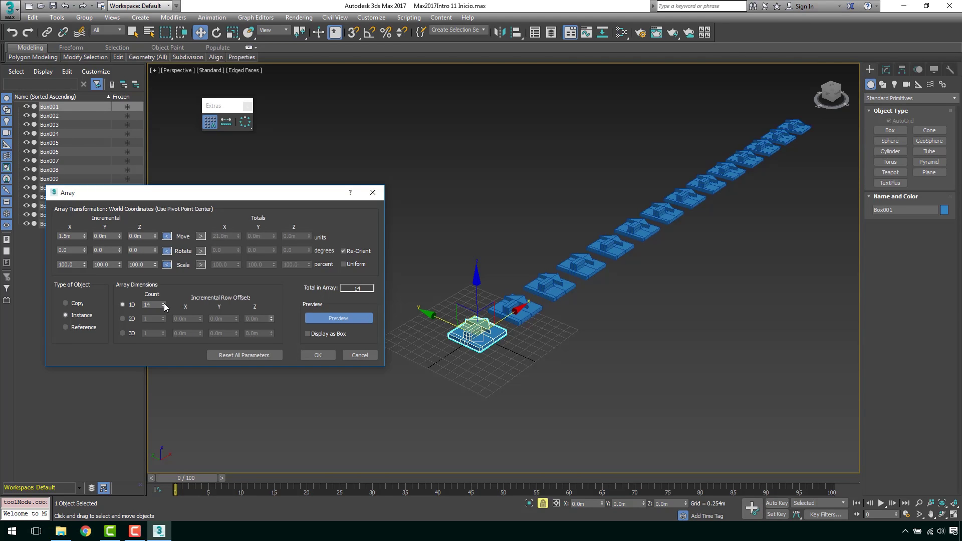
{"action": "right_click", "coordinate": [164, 303]}
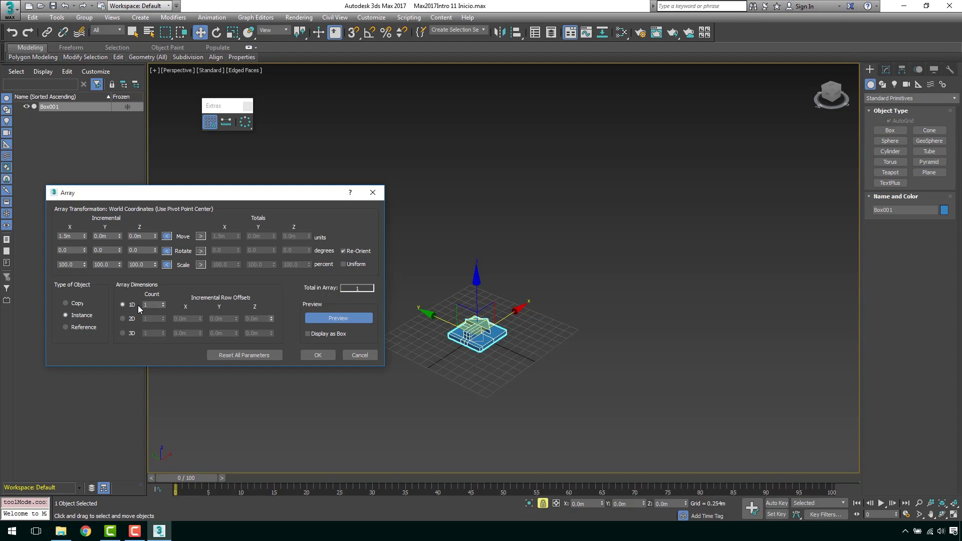
{"action": "left_click", "coordinate": [164, 303]}
{"action": "double_click", "coordinate": [163, 303]}
{"action": "triple_click", "coordinate": [164, 302]}
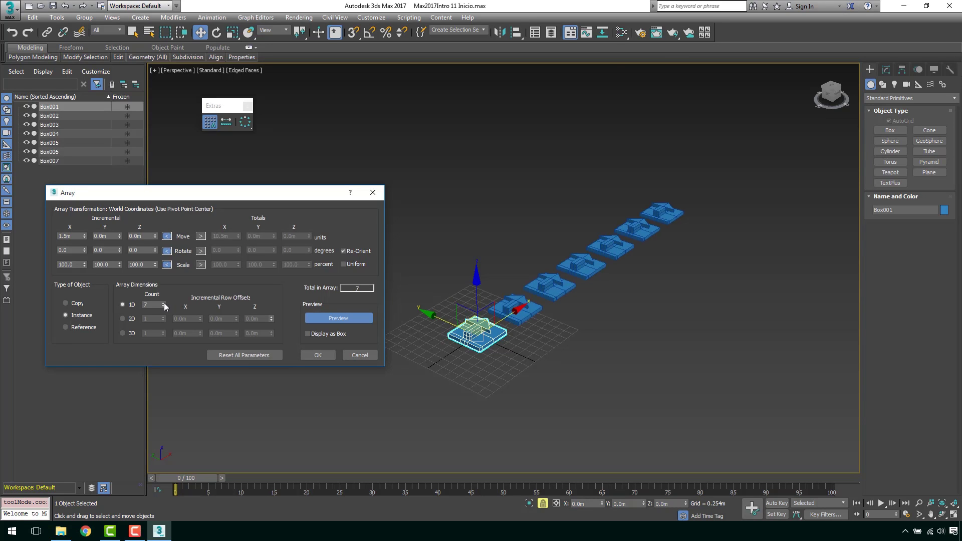
{"action": "left_click", "coordinate": [164, 302]}
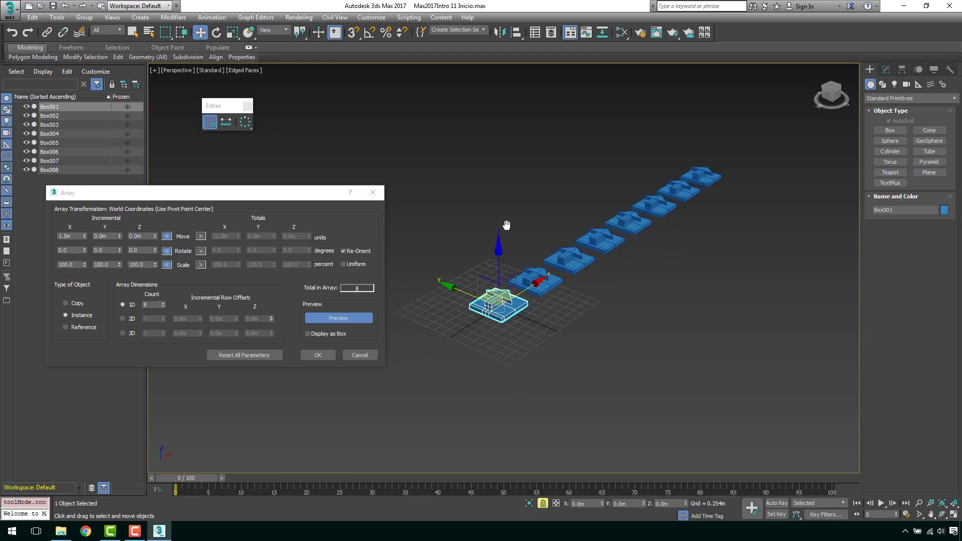
- Apply a 45° X rotation increment and orbit to inspect the rotated chain
{"action": "scroll", "coordinate": [501, 301], "scroll_direction": "up", "scroll_amount": 5}
{"action": "middle_click_drag", "start_coordinate": [576, 281], "coordinate": [612, 299]}
{"action": "scroll", "coordinate": [613, 299], "scroll_direction": "down", "scroll_amount": 2}
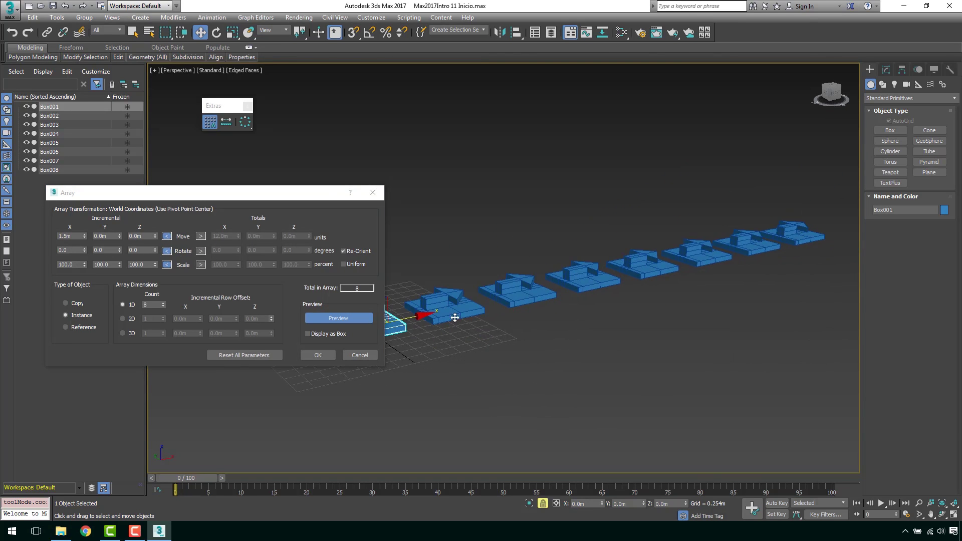
{"action": "scroll", "coordinate": [567, 265], "scroll_direction": "up", "scroll_amount": 2}
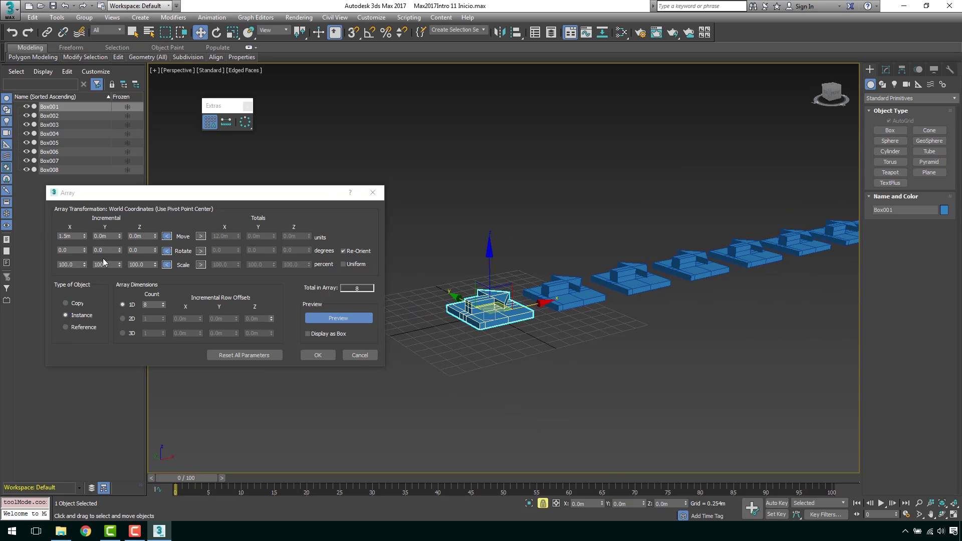
{"action": "left_click", "coordinate": [71, 252]}
{"action": "type", "text": "45"}
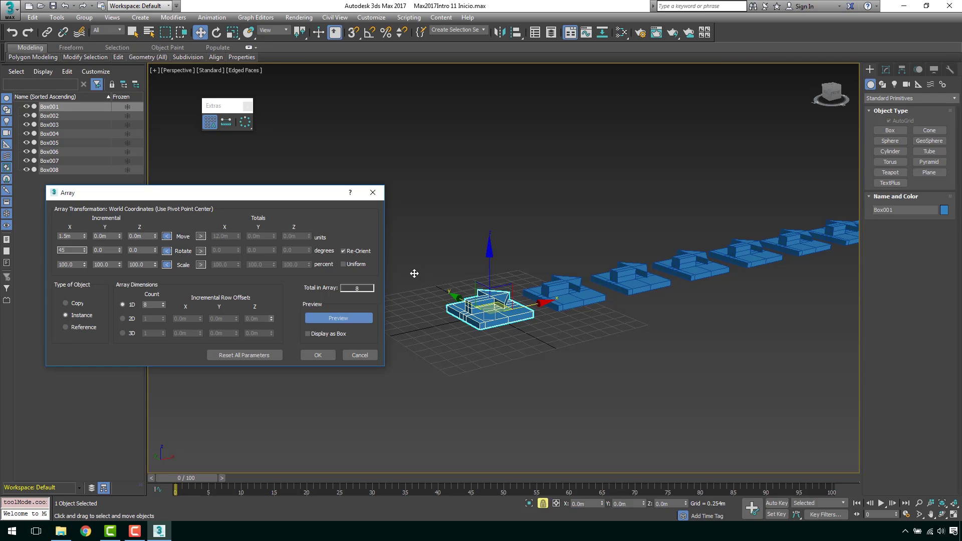
{"action": "key", "text": "Return"}
{"action": "mouse_move", "coordinate": [615, 280]}
{"action": "middle_mouse_down", "text": "alt"}
{"action": "mouse_move", "coordinate": [645, 268]}
{"action": "mouse_move", "coordinate": [489, 296]}
{"action": "middle_mouse_up", "text": "alt"}
{"action": "middle_click_drag", "start_coordinate": [749, 251], "coordinate": [595, 338], "text": "alt"}
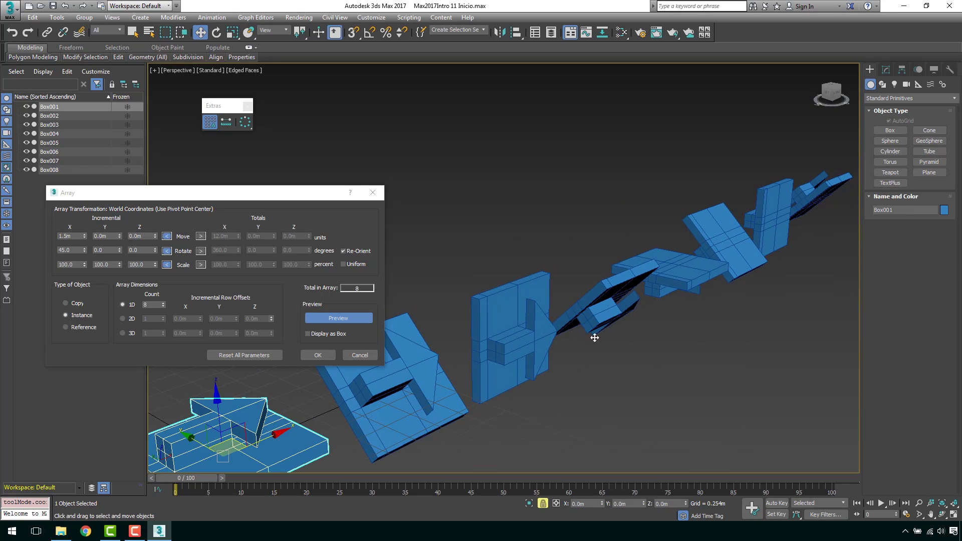
{"action": "middle_click_drag", "start_coordinate": [713, 288], "coordinate": [601, 319], "text": "alt"}
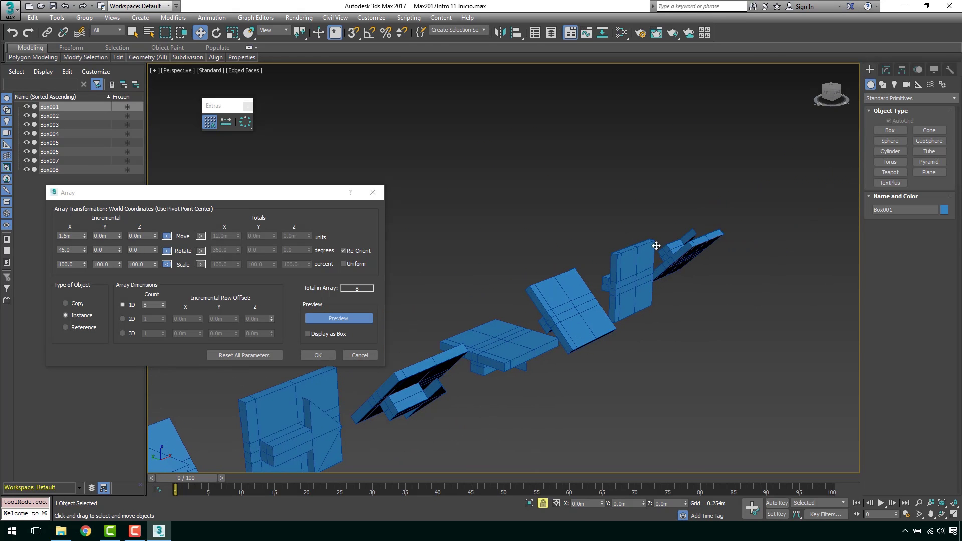
- Raise the count to 9, zero the X rotation, and set Y rotation to 45°
{"action": "left_click", "coordinate": [163, 303]}
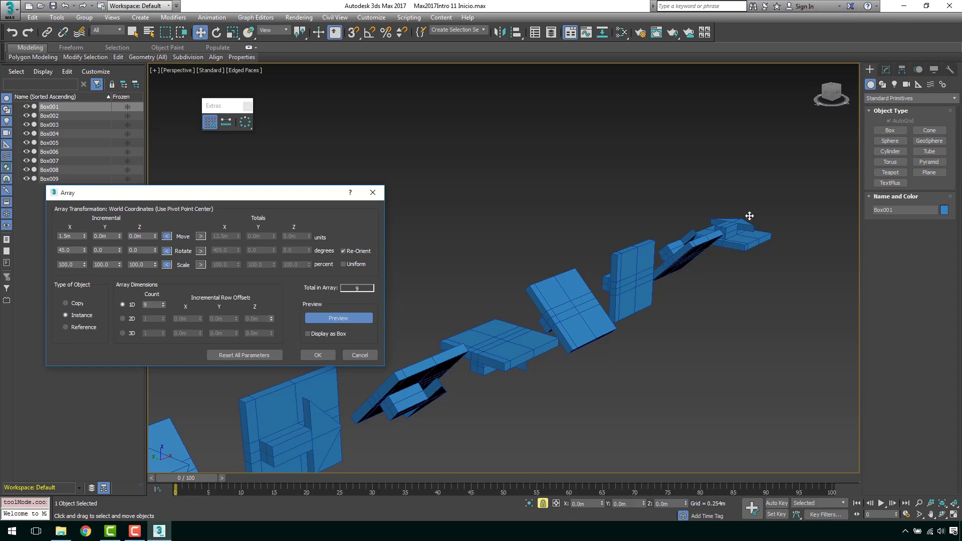
{"action": "mouse_move", "coordinate": [750, 214]}
{"action": "middle_mouse_down", "text": "alt"}
{"action": "mouse_move", "coordinate": [692, 200]}
{"action": "mouse_move", "coordinate": [642, 203]}
{"action": "mouse_move", "coordinate": [660, 226]}
{"action": "mouse_move", "coordinate": [641, 253]}
{"action": "middle_mouse_up", "text": "alt"}
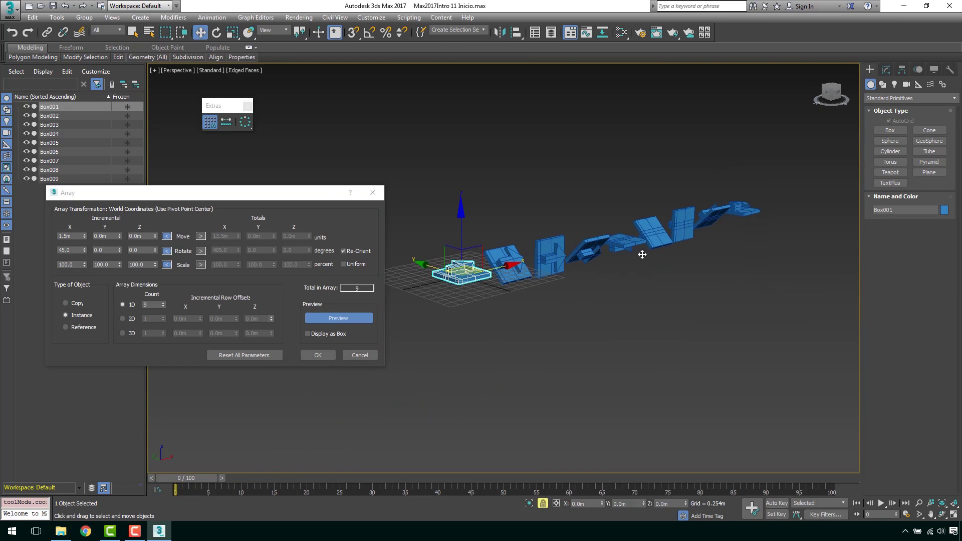
{"action": "scroll", "coordinate": [451, 265], "scroll_direction": "up", "scroll_amount": 2}
{"action": "scroll", "coordinate": [426, 265], "scroll_direction": "up", "scroll_amount": 2}
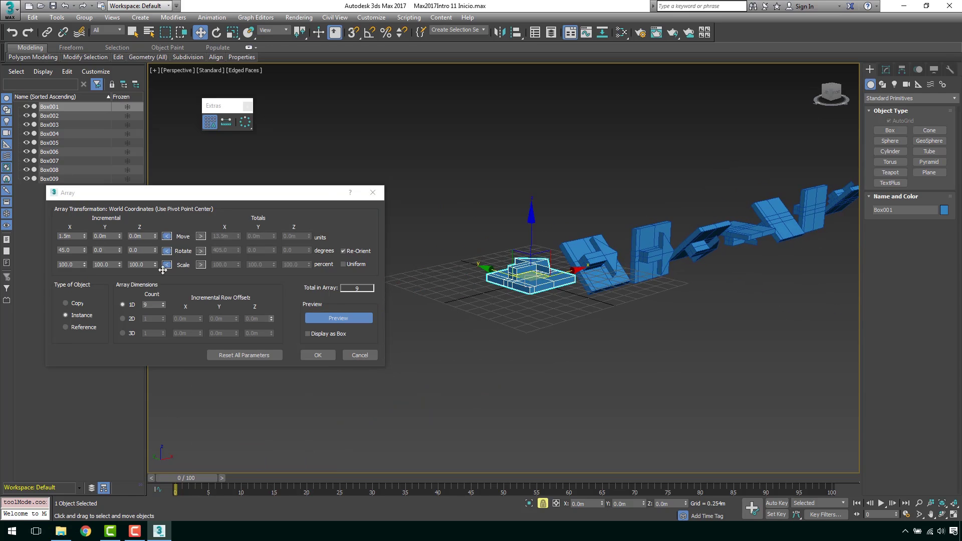
{"action": "right_click", "coordinate": [85, 252]}
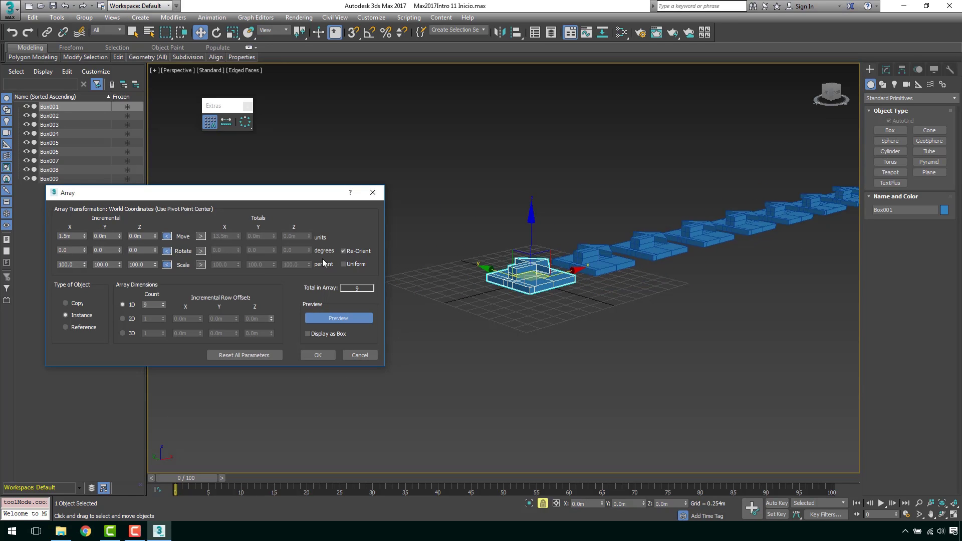
{"action": "double_click", "coordinate": [149, 252]}
{"action": "double_click", "coordinate": [105, 249]}
{"action": "type", "text": "45"}
{"action": "key", "text": "Return"}
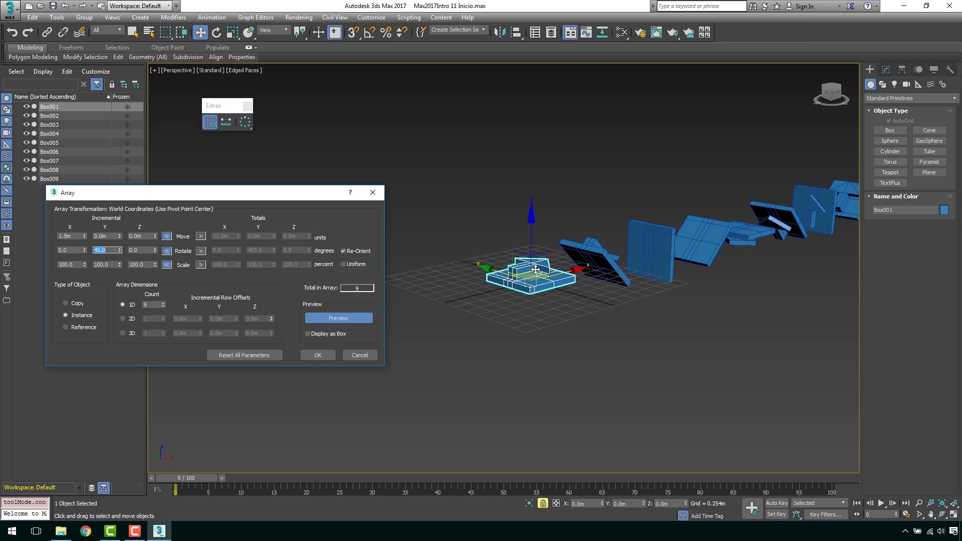
{"action": "mouse_move", "coordinate": [536, 270]}
{"action": "middle_mouse_down", "text": "alt"}
{"action": "mouse_move", "coordinate": [756, 254]}
{"action": "mouse_move", "coordinate": [720, 241]}
{"action": "mouse_move", "coordinate": [678, 258]}
{"action": "mouse_move", "coordinate": [620, 251]}
{"action": "middle_mouse_up", "text": "alt"}
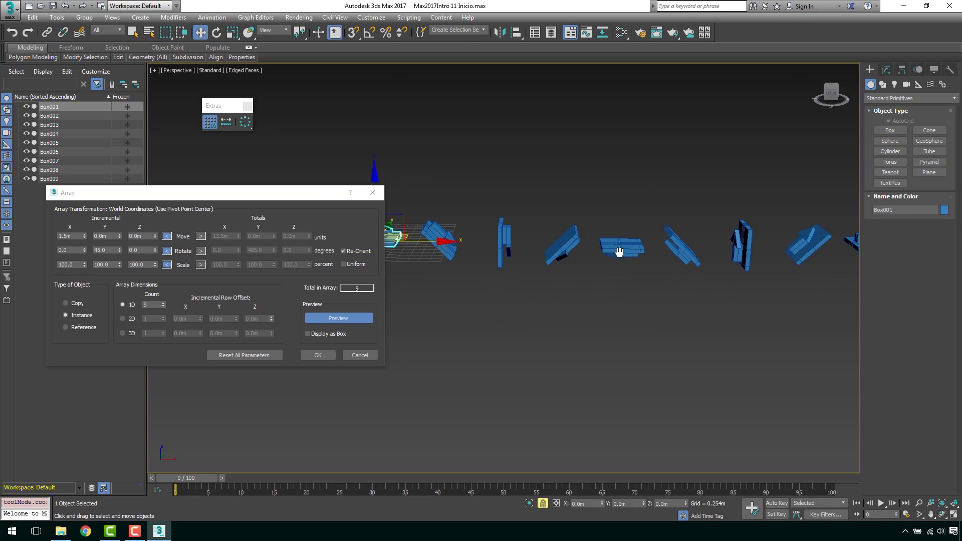
{"action": "mouse_move", "coordinate": [522, 236]}
{"action": "middle_mouse_down", "text": "alt"}
{"action": "mouse_move", "coordinate": [571, 232]}
{"action": "mouse_move", "coordinate": [602, 249]}
{"action": "mouse_move", "coordinate": [526, 261]}
{"action": "middle_mouse_up", "text": "alt"}
- Reset Y rotation to 0 and Count to 10, cancel the Array dialog, and reselect Box001
{"action": "left_click", "coordinate": [602, 249]}
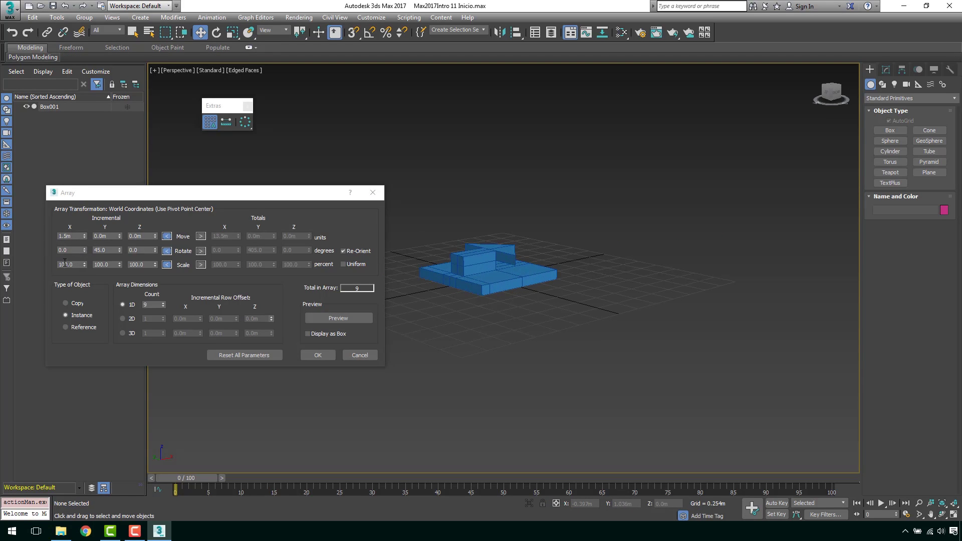
{"action": "right_click", "coordinate": [120, 250]}
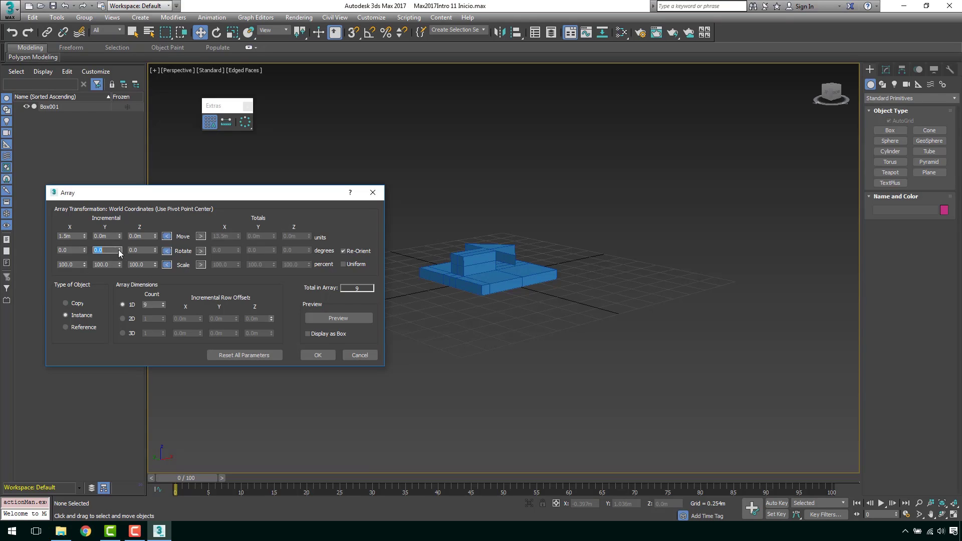
{"action": "left_click", "coordinate": [164, 303]}
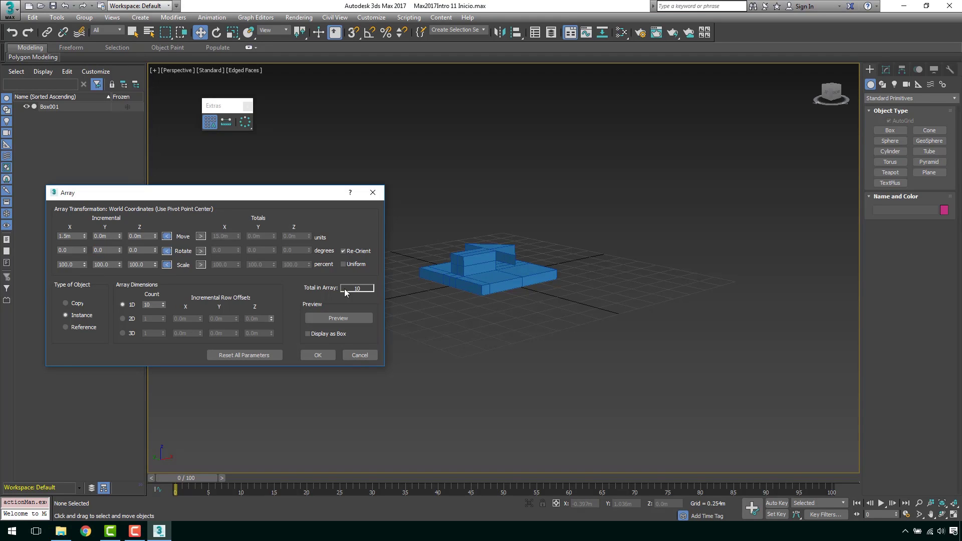
{"action": "left_click", "coordinate": [341, 319]}
{"action": "middle_click_drag", "start_coordinate": [549, 195], "coordinate": [558, 215], "text": "alt"}
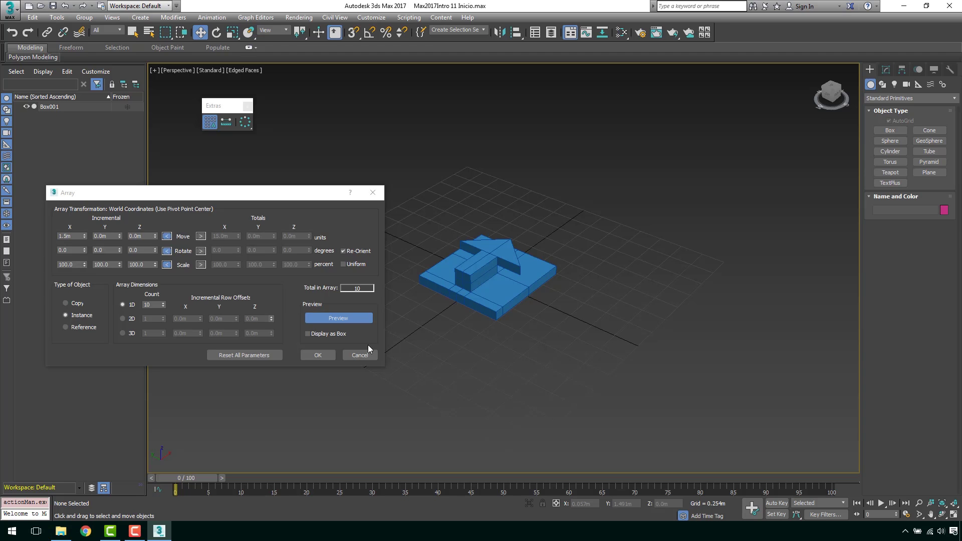
{"action": "left_click", "coordinate": [360, 355]}
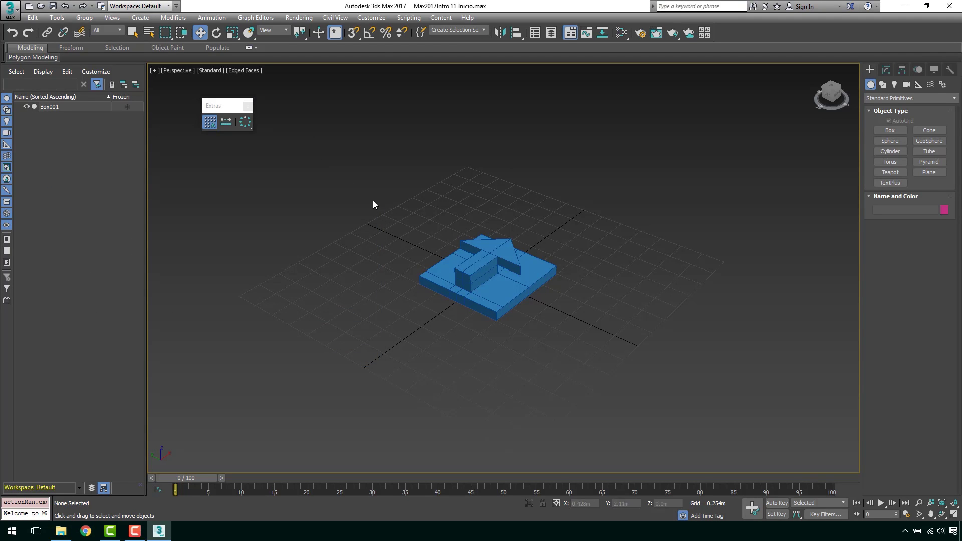
{"action": "left_click_drag", "start_coordinate": [645, 399], "coordinate": [644, 399]}
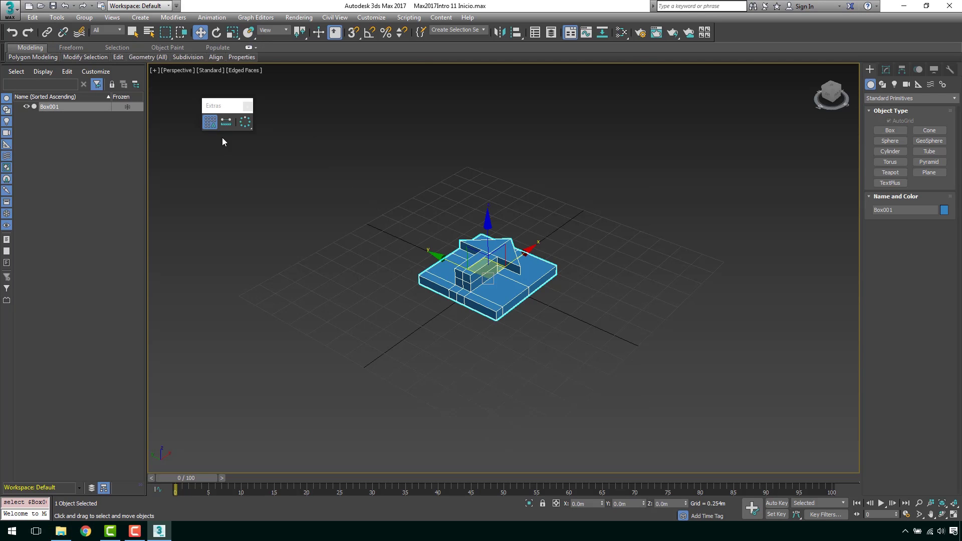
- Reopen the Array dialog with Preview on and set Incremental Move X to 1.5m
{"action": "left_click", "coordinate": [245, 123]}
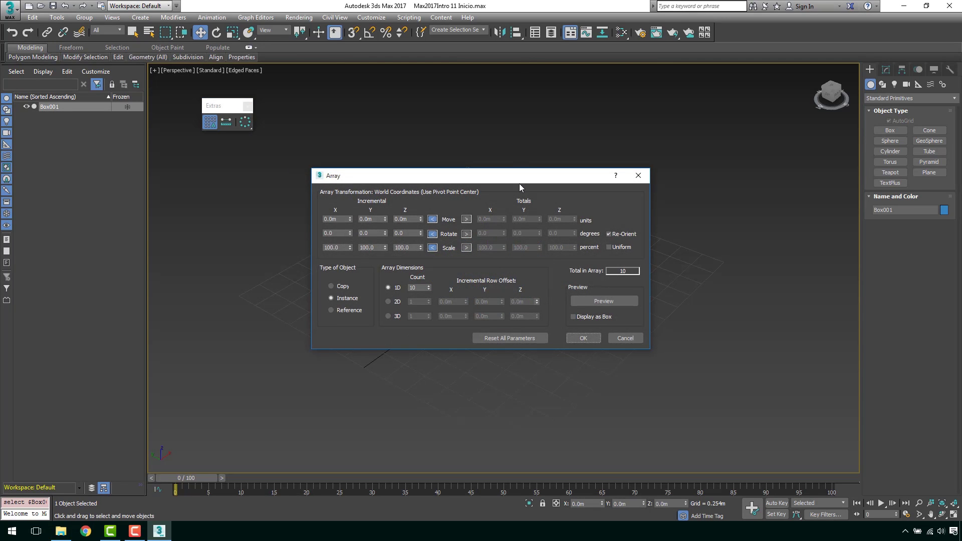
{"action": "left_click_drag", "start_coordinate": [511, 185], "coordinate": [232, 162]}
{"action": "left_click", "coordinate": [311, 280]}
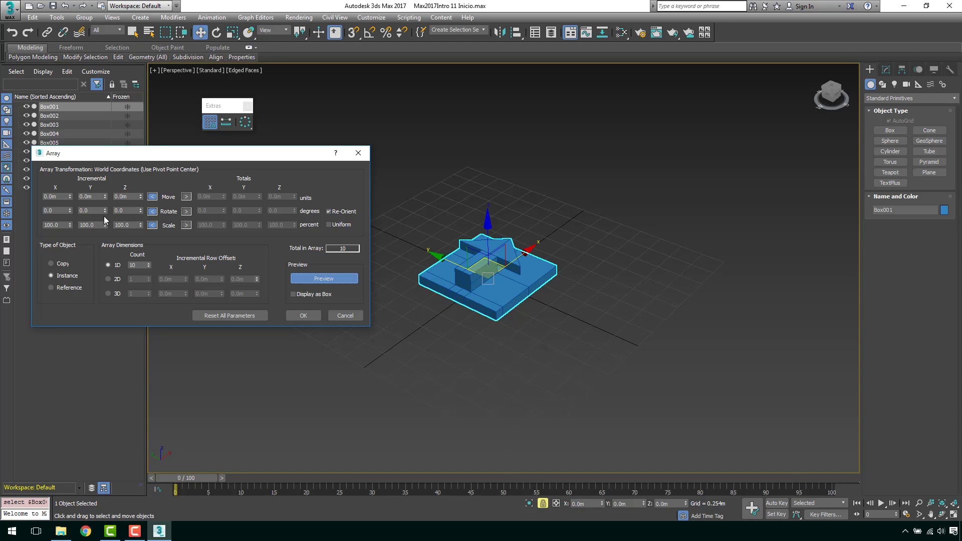
{"action": "double_click", "coordinate": [57, 196]}
{"action": "type", "text": "1.5"}
{"action": "key", "text": "Return"}
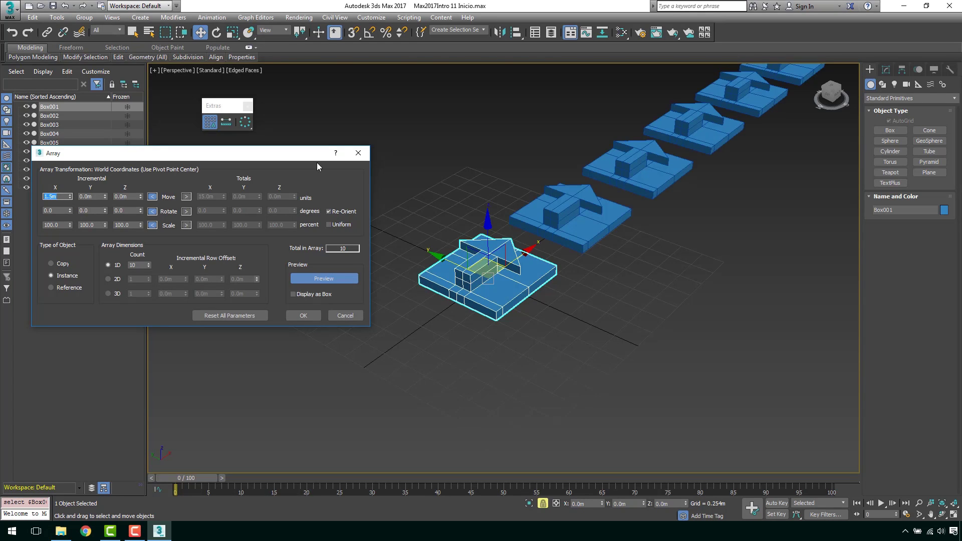
{"action": "scroll", "coordinate": [526, 206], "scroll_direction": "down", "scroll_amount": 2}
{"action": "scroll", "coordinate": [480, 232], "scroll_direction": "down", "scroll_amount": 1}
{"action": "middle_click_drag", "start_coordinate": [479, 232], "coordinate": [566, 224], "text": "alt"}
{"action": "scroll", "coordinate": [567, 224], "scroll_direction": "up", "scroll_amount": 3}
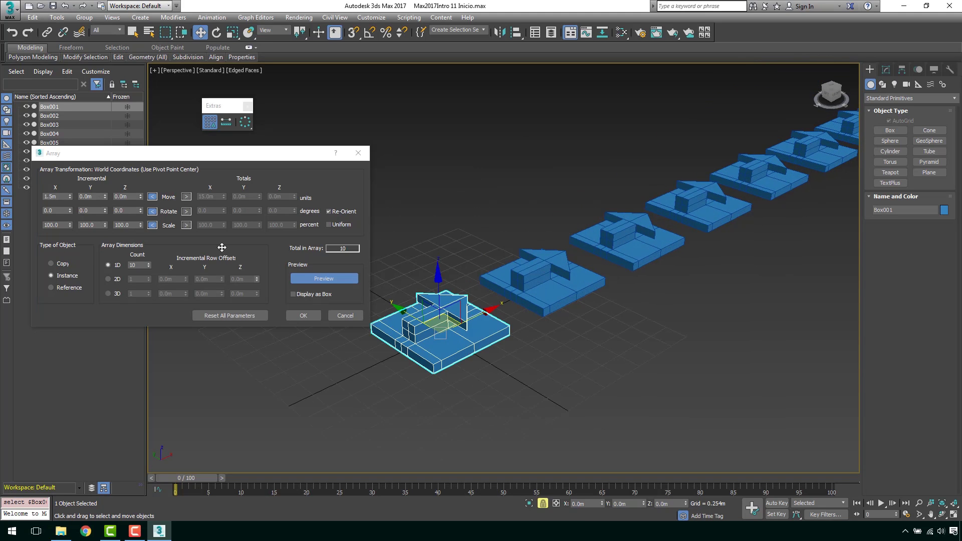
{"action": "double_click", "coordinate": [64, 225]}
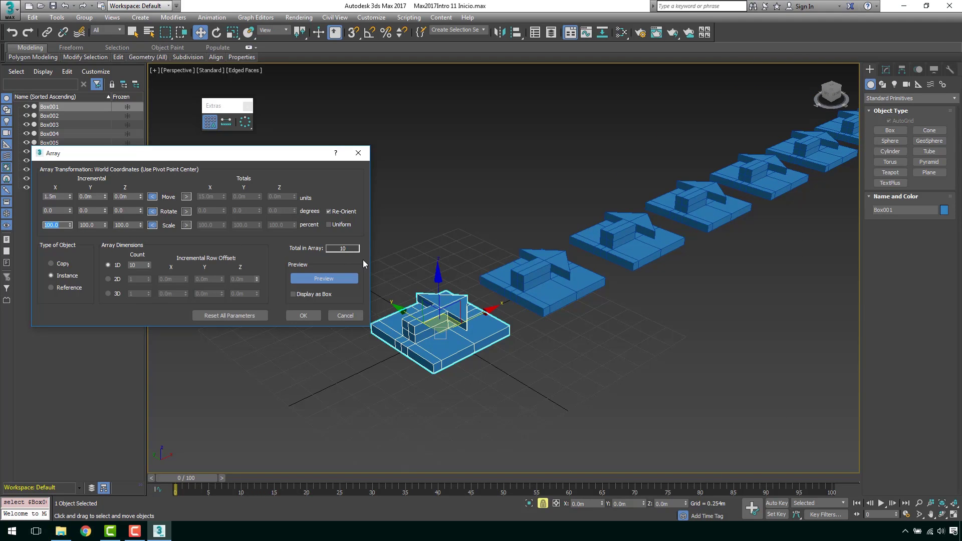
{"action": "type", "text": "150"}
{"action": "key", "text": "Return"}
{"action": "scroll", "coordinate": [614, 274], "scroll_direction": "down", "scroll_amount": 2}
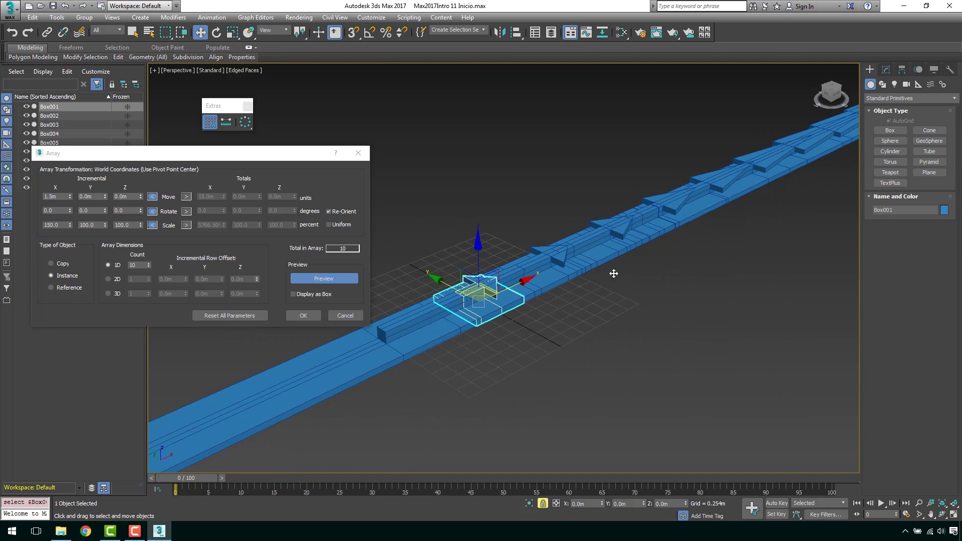
{"action": "scroll", "coordinate": [614, 274], "scroll_direction": "down", "scroll_amount": 2}
{"action": "middle_click_drag", "start_coordinate": [612, 280], "coordinate": [694, 281], "text": "alt"}
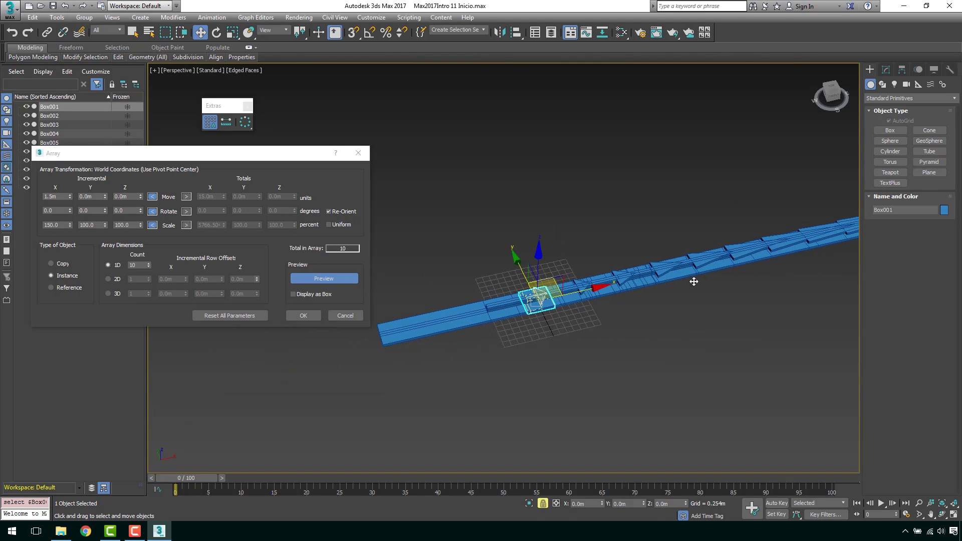
{"action": "scroll", "coordinate": [652, 286], "scroll_direction": "up", "scroll_amount": 2}
{"action": "scroll", "coordinate": [621, 286], "scroll_direction": "down", "scroll_amount": 1}
{"action": "scroll", "coordinate": [537, 275], "scroll_direction": "up", "scroll_amount": 1}
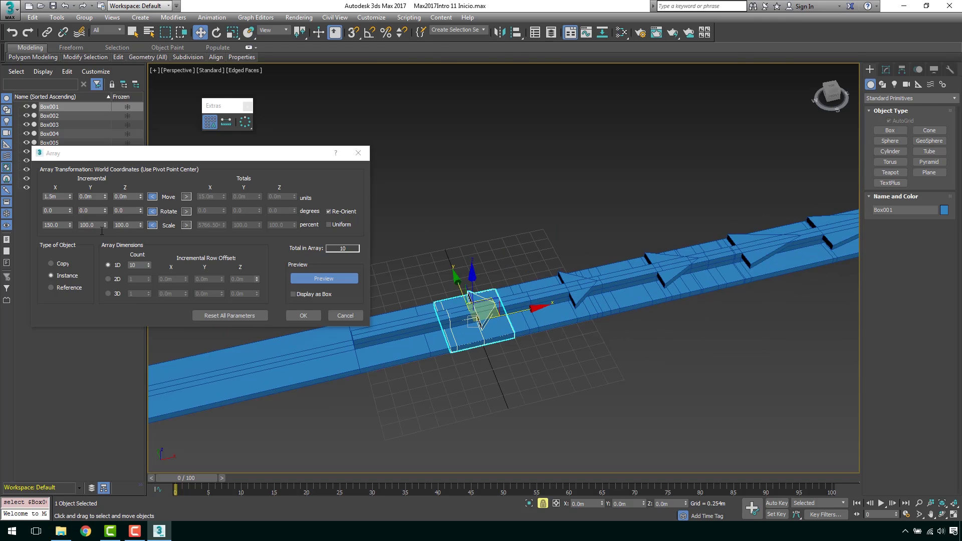
{"action": "double_click", "coordinate": [60, 225]}
{"action": "type", "text": "10"}
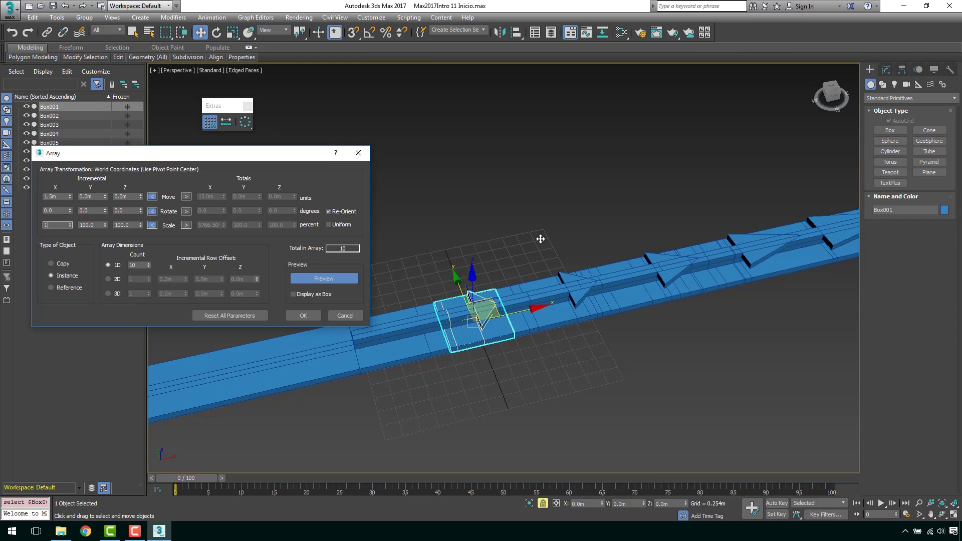
{"action": "key", "text": "Return"}
{"action": "scroll", "coordinate": [737, 271], "scroll_direction": "down", "scroll_amount": 2}
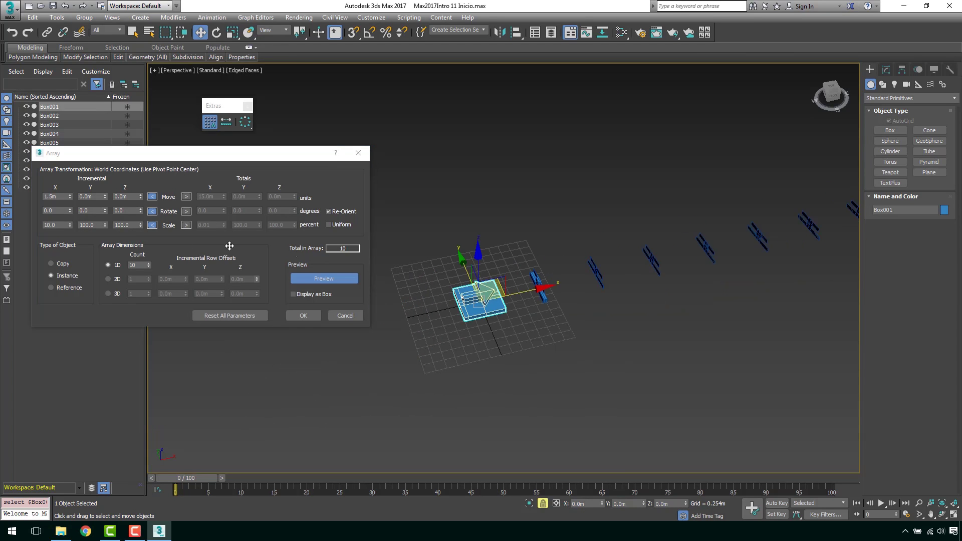
{"action": "left_click", "coordinate": [60, 224]}
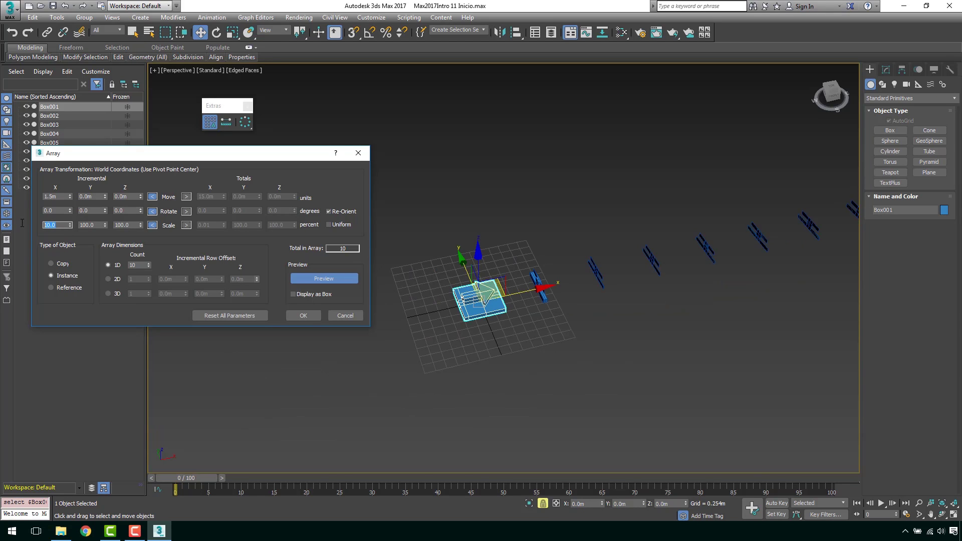
{"action": "type", "text": "80"}
{"action": "key", "text": "Return"}
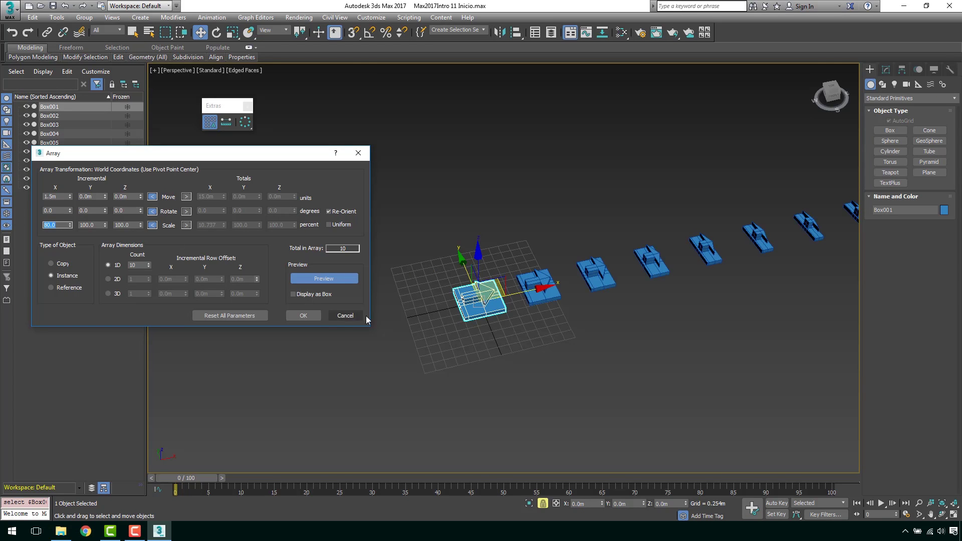
{"action": "middle_click_drag", "start_coordinate": [531, 326], "coordinate": [459, 306]}
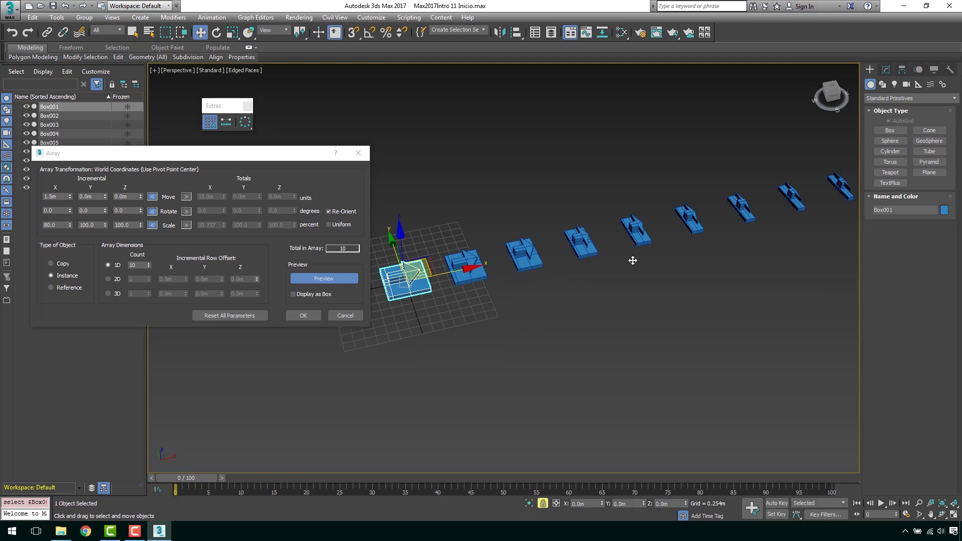
{"action": "middle_click_drag", "start_coordinate": [478, 276], "coordinate": [377, 296]}
{"action": "middle_click_drag", "start_coordinate": [747, 243], "coordinate": [524, 307]}
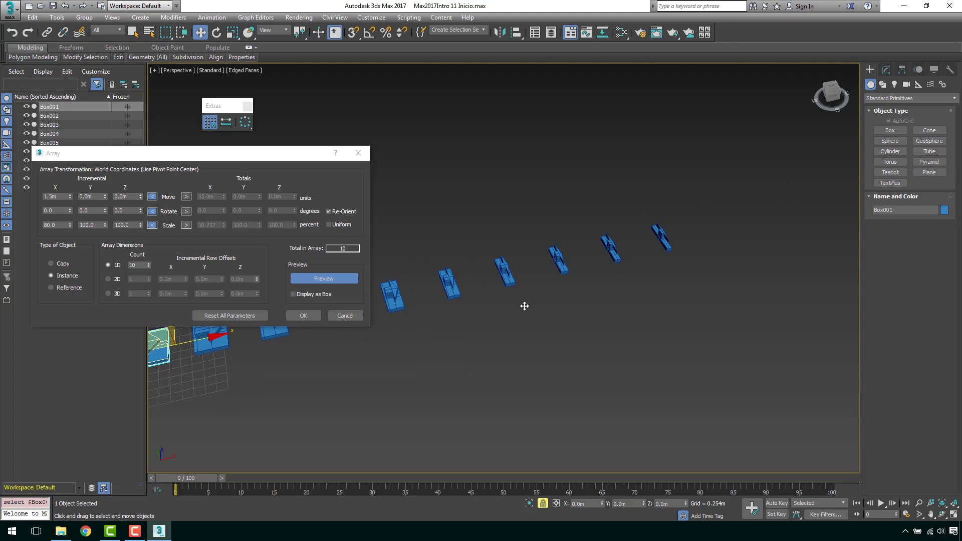
{"action": "middle_click_drag", "start_coordinate": [396, 260], "coordinate": [491, 251]}
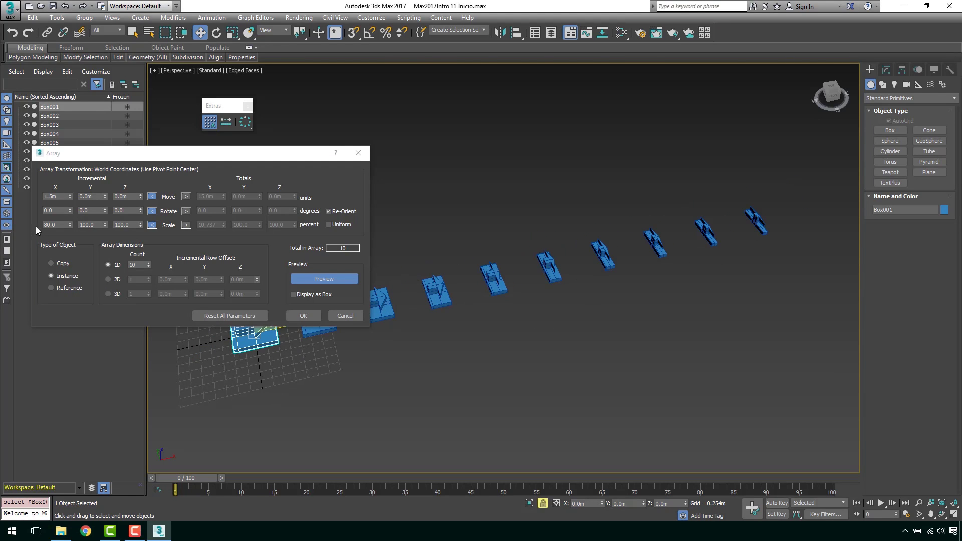
{"action": "double_click", "coordinate": [60, 225]}
{"action": "type", "text": "1"}
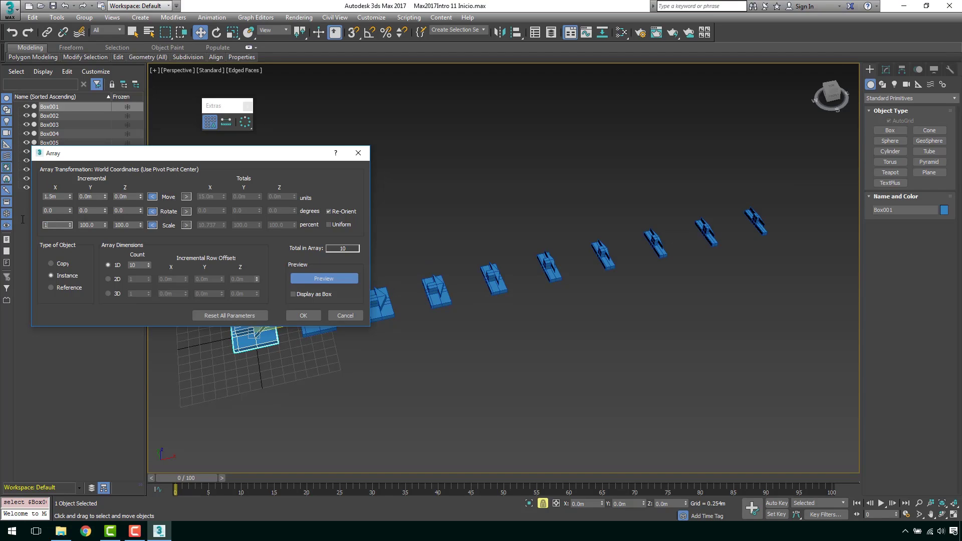
{"action": "key", "text": "Return"}
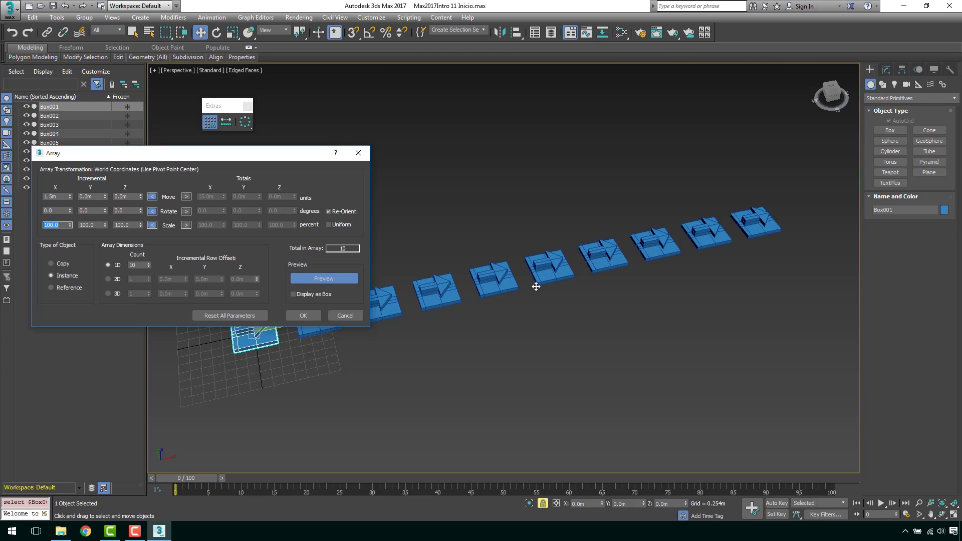
{"action": "mouse_move", "coordinate": [536, 287]}
{"action": "middle_mouse_down", "text": "alt"}
{"action": "mouse_move", "coordinate": [557, 308]}
{"action": "mouse_move", "coordinate": [610, 279]}
{"action": "mouse_move", "coordinate": [591, 275]}
{"action": "mouse_move", "coordinate": [589, 286]}
{"action": "middle_mouse_up", "text": "alt"}
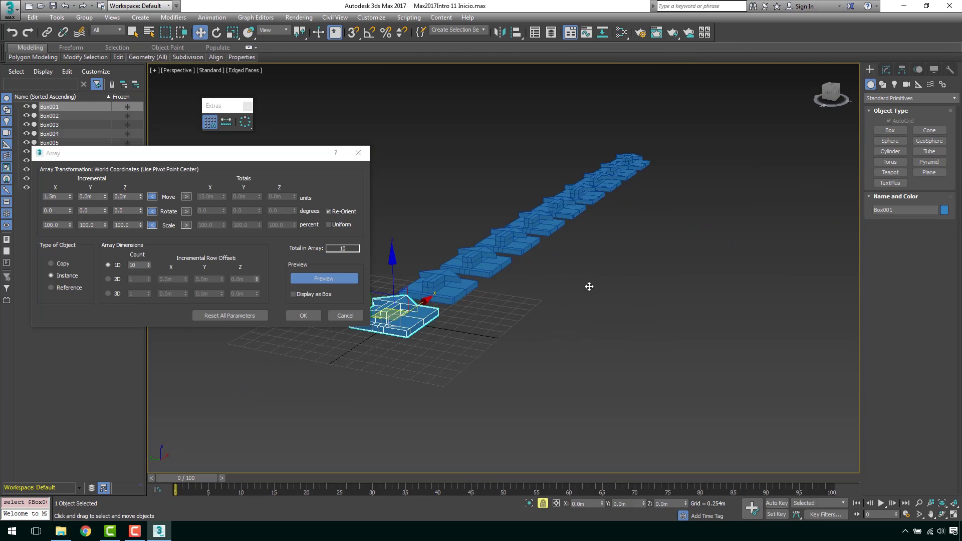
- Cycle the array object type through Copy and Instance, ending on Reference
{"action": "scroll", "coordinate": [590, 287], "scroll_direction": "up", "scroll_amount": 2}
{"action": "scroll", "coordinate": [595, 304], "scroll_direction": "up", "scroll_amount": 2}
{"action": "scroll", "coordinate": [564, 338], "scroll_direction": "up", "scroll_amount": 2}
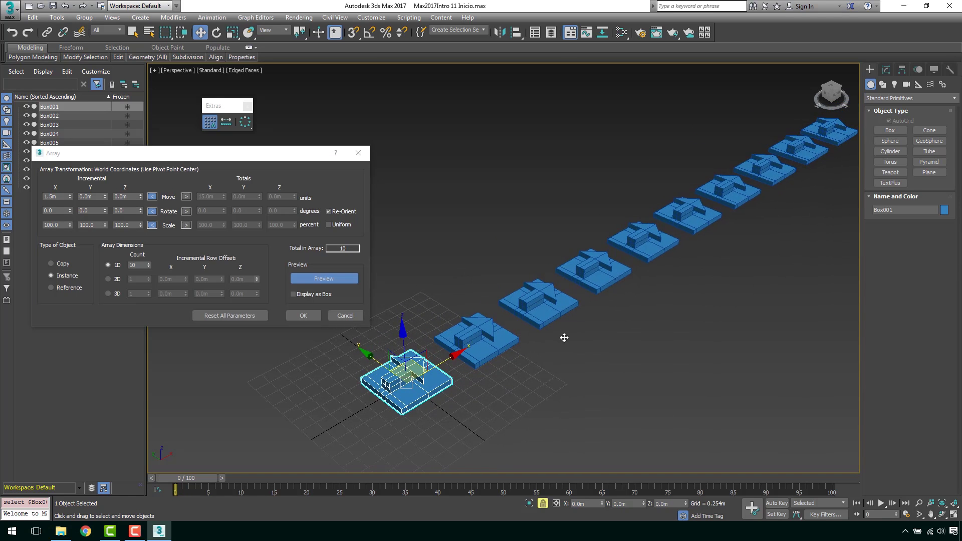
{"action": "middle_click_drag", "start_coordinate": [565, 337], "coordinate": [616, 328]}
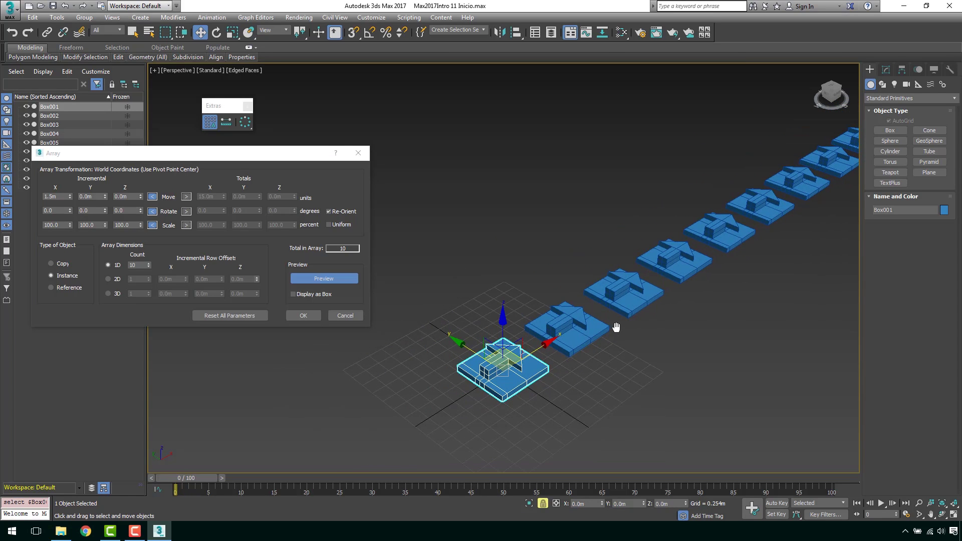
{"action": "left_click", "coordinate": [64, 265]}
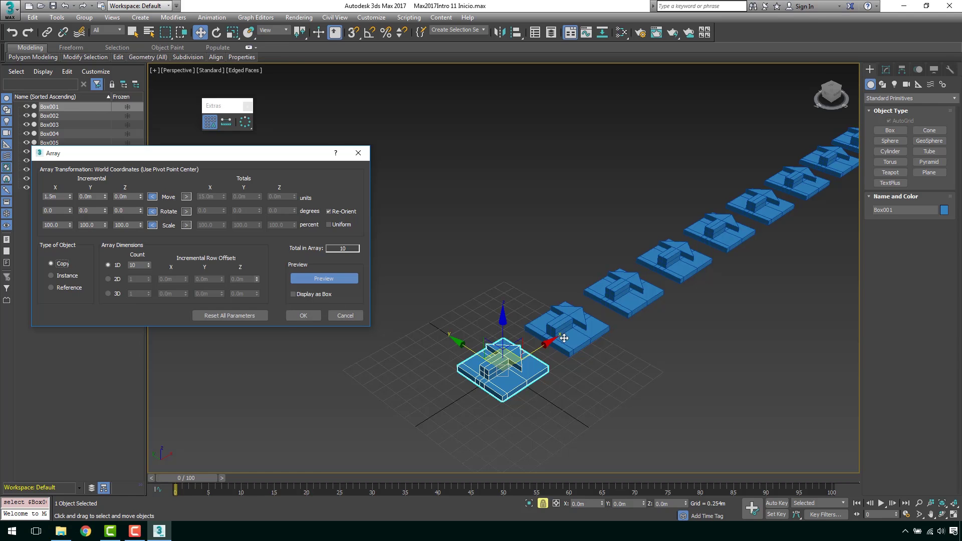
{"action": "middle_click_drag", "start_coordinate": [589, 326], "coordinate": [473, 344]}
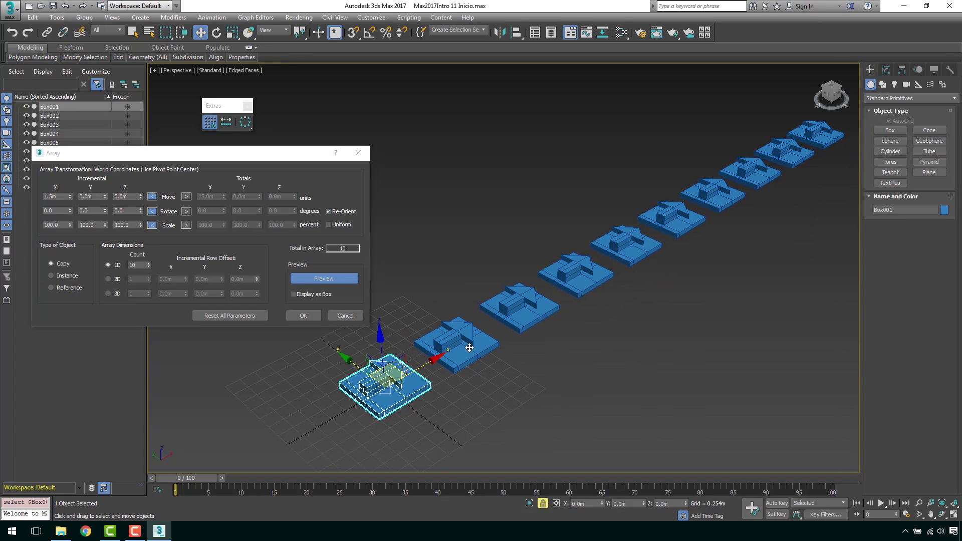
{"action": "left_click", "coordinate": [64, 275]}
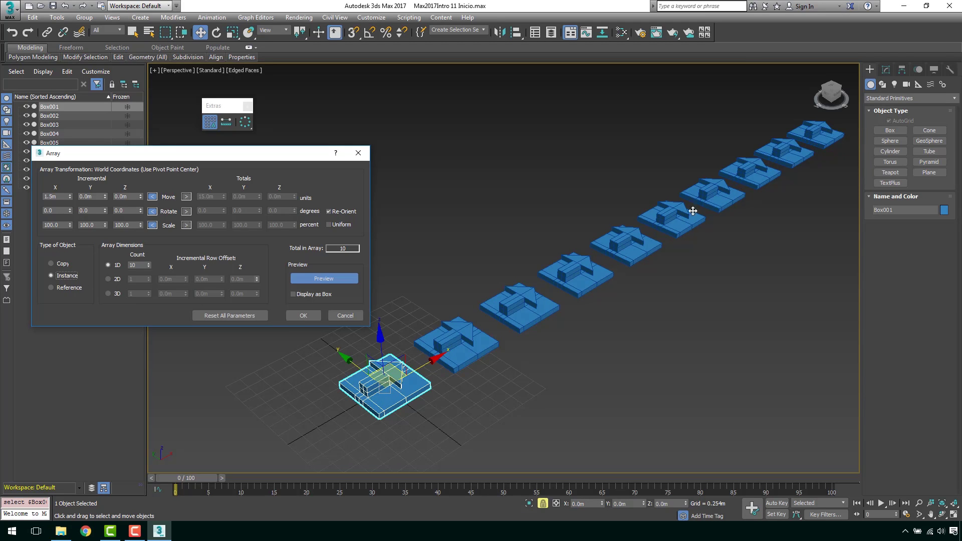
{"action": "left_click", "coordinate": [75, 289]}
- Set the array object type back to Instance and zoom in on the ten-copy preview
{"action": "left_click", "coordinate": [67, 275]}
{"action": "scroll", "coordinate": [441, 331], "scroll_direction": "up", "scroll_amount": 2}
{"action": "scroll", "coordinate": [469, 308], "scroll_direction": "up", "scroll_amount": 1}
{"action": "scroll", "coordinate": [471, 312], "scroll_direction": "up", "scroll_amount": 2}
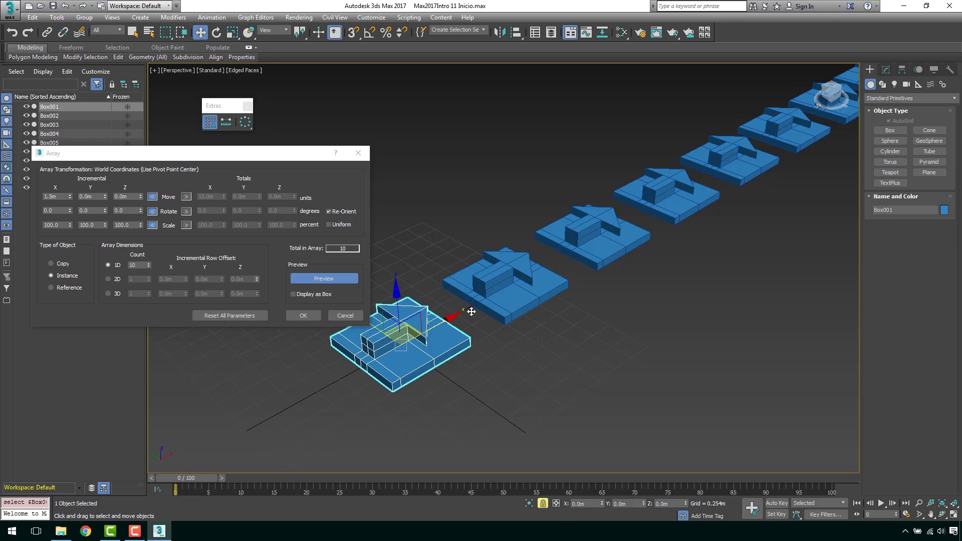
{"action": "scroll", "coordinate": [554, 249], "scroll_direction": "down", "scroll_amount": 3}
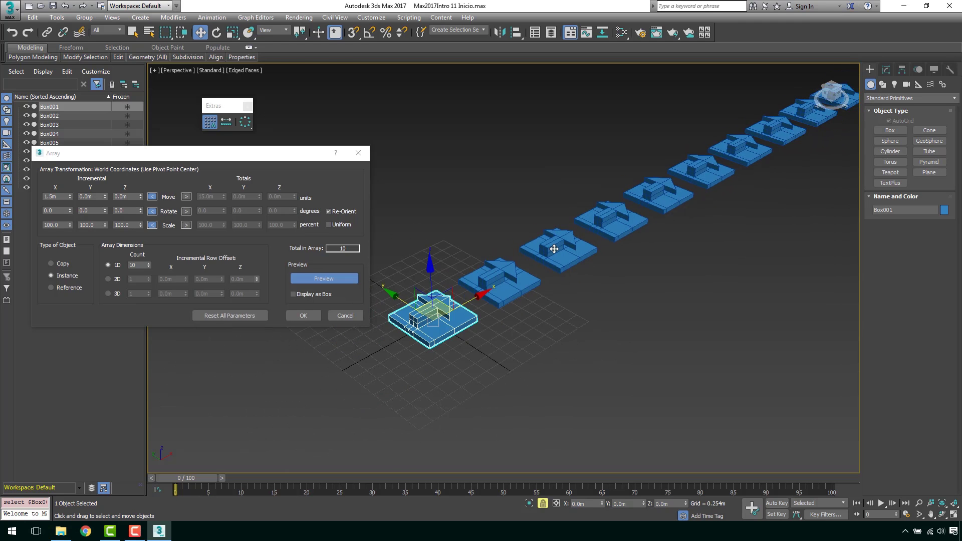
{"action": "scroll", "coordinate": [554, 248], "scroll_direction": "up", "scroll_amount": 1}
{"action": "scroll", "coordinate": [551, 266], "scroll_direction": "up", "scroll_amount": 1}
{"action": "scroll", "coordinate": [576, 264], "scroll_direction": "up", "scroll_amount": 1}
{"action": "scroll", "coordinate": [575, 272], "scroll_direction": "up", "scroll_amount": 1}
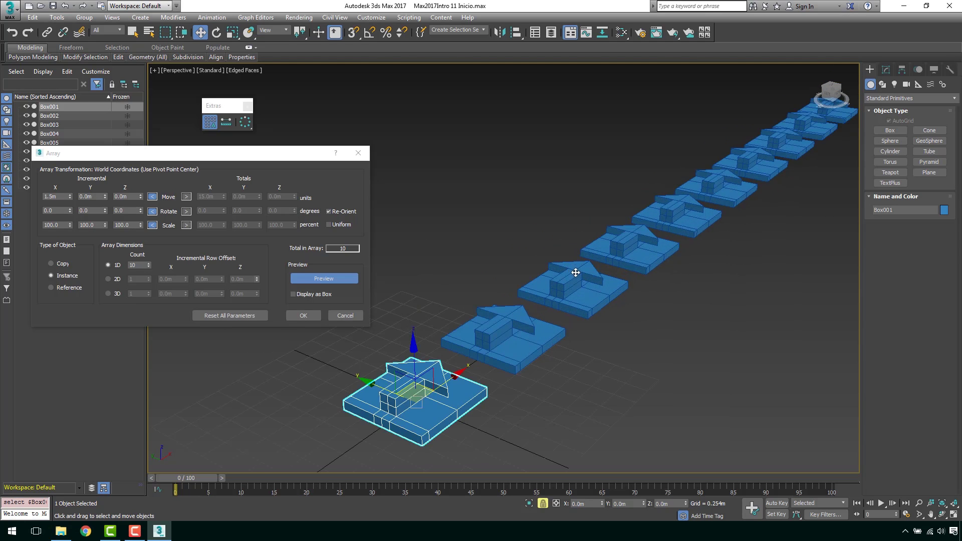
{"action": "scroll", "coordinate": [560, 276], "scroll_direction": "down", "scroll_amount": 1}
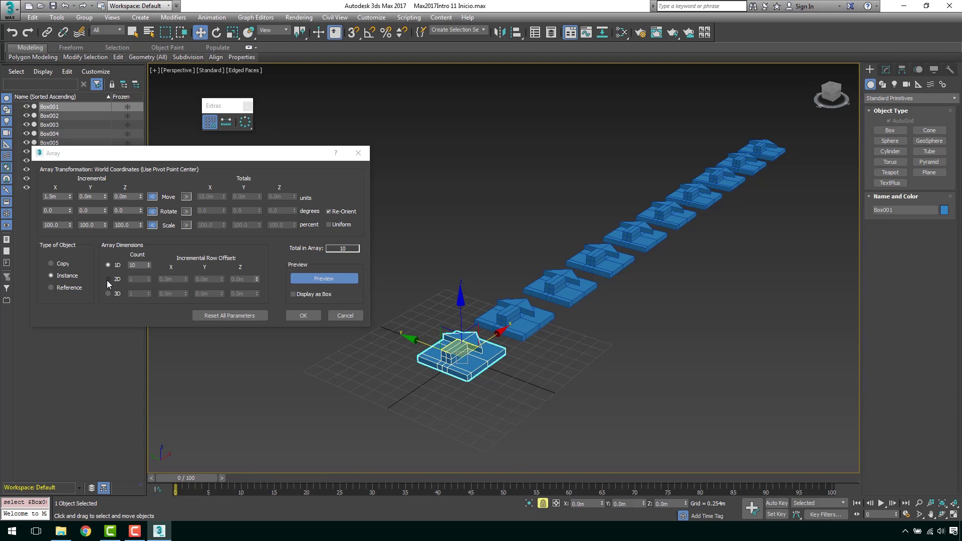
- Enable a 2D array with three rows, resetting the incremental Y move to zero
{"action": "left_click", "coordinate": [108, 279]}
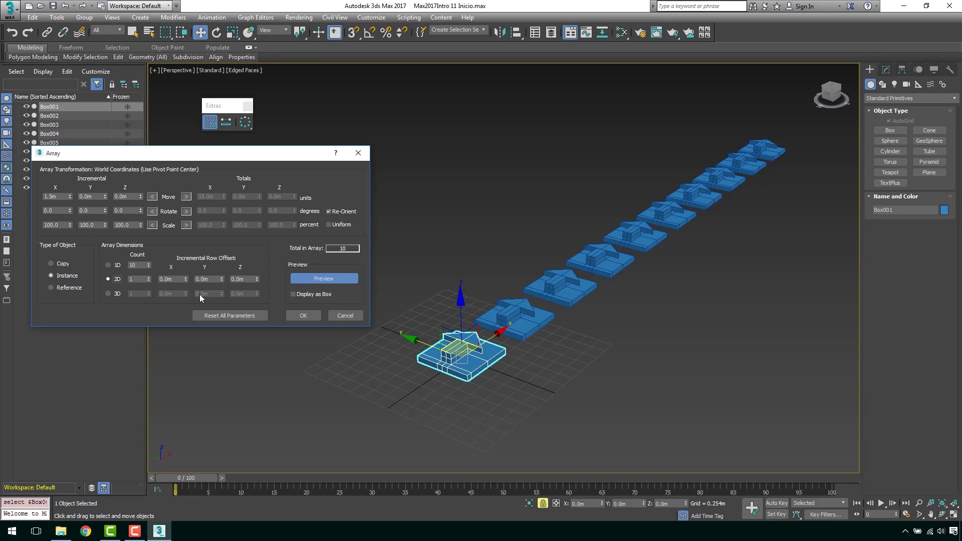
{"action": "middle_click_drag", "start_coordinate": [451, 280], "coordinate": [474, 271]}
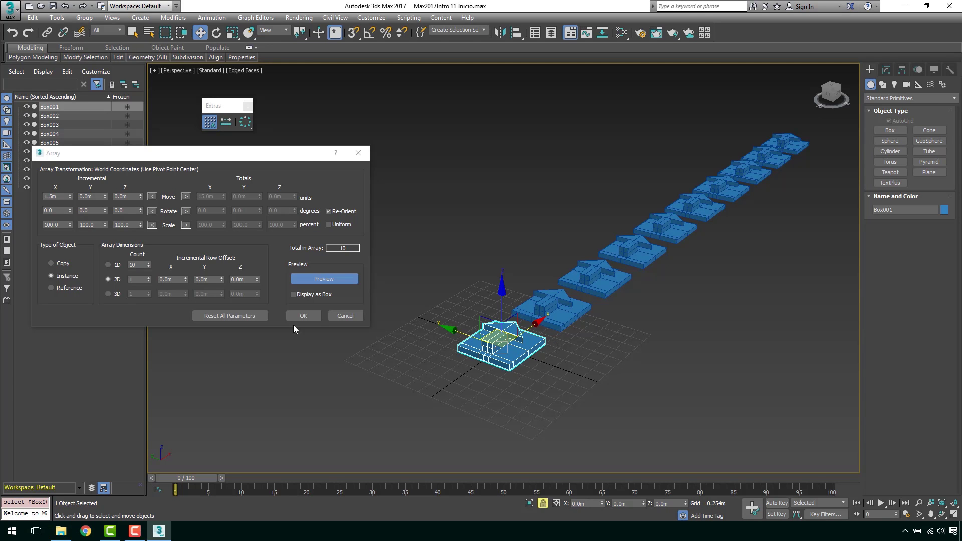
{"action": "double_click", "coordinate": [95, 198]}
{"action": "type", "text": "1.5"}
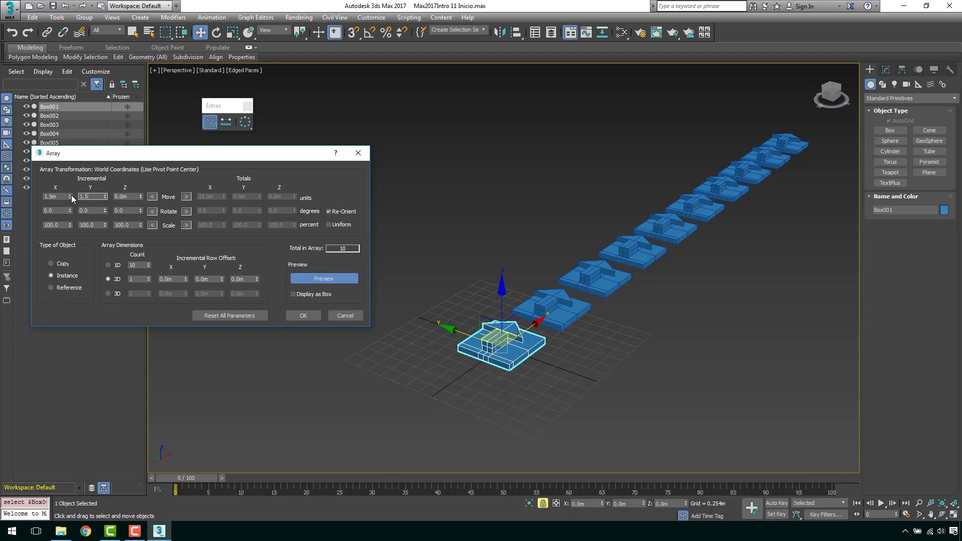
{"action": "key", "text": "Return"}
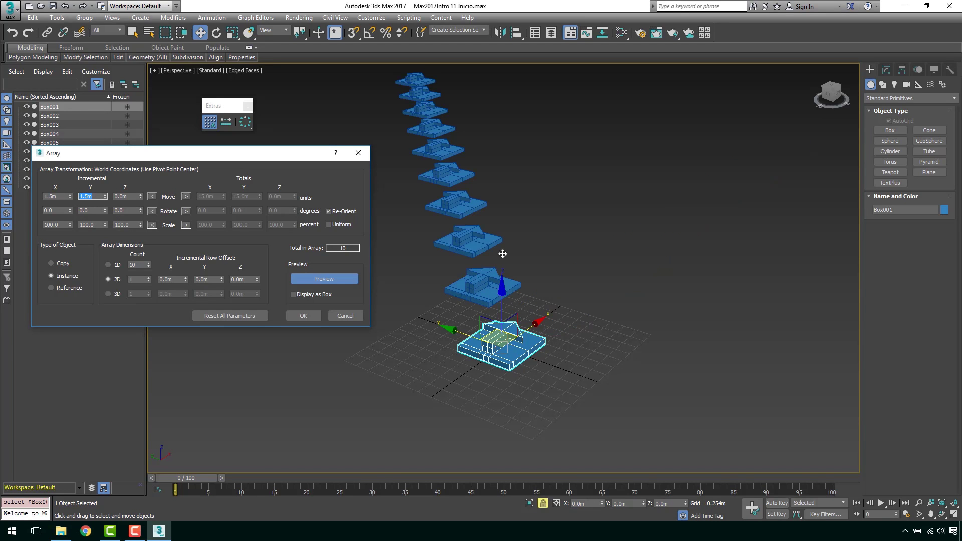
{"action": "left_click", "coordinate": [148, 278]}
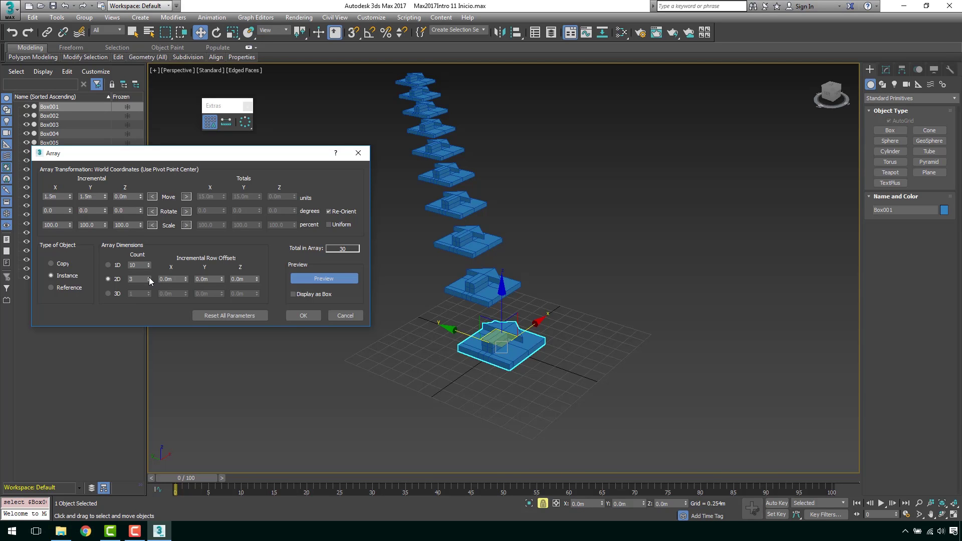
{"action": "left_click", "coordinate": [149, 278]}
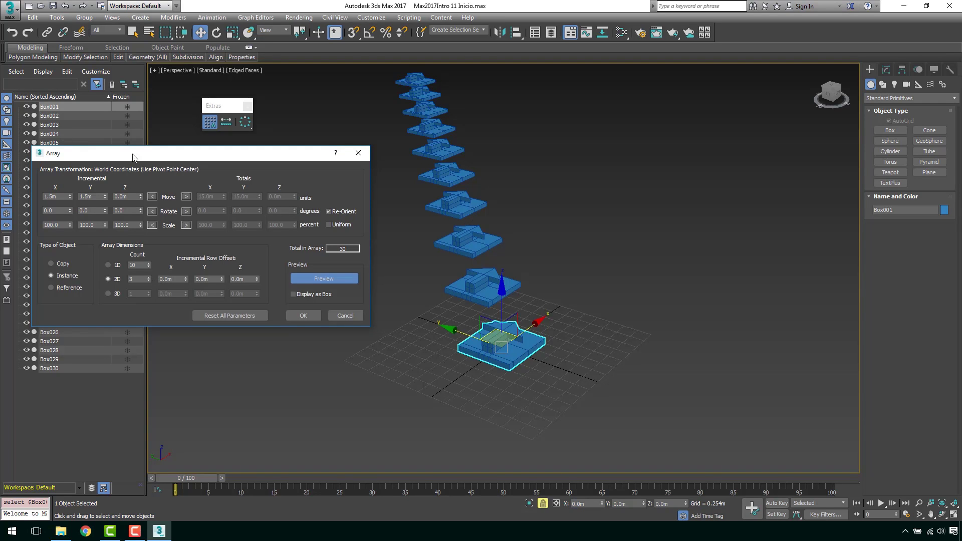
{"action": "left_click_drag", "start_coordinate": [133, 157], "coordinate": [266, 160]}
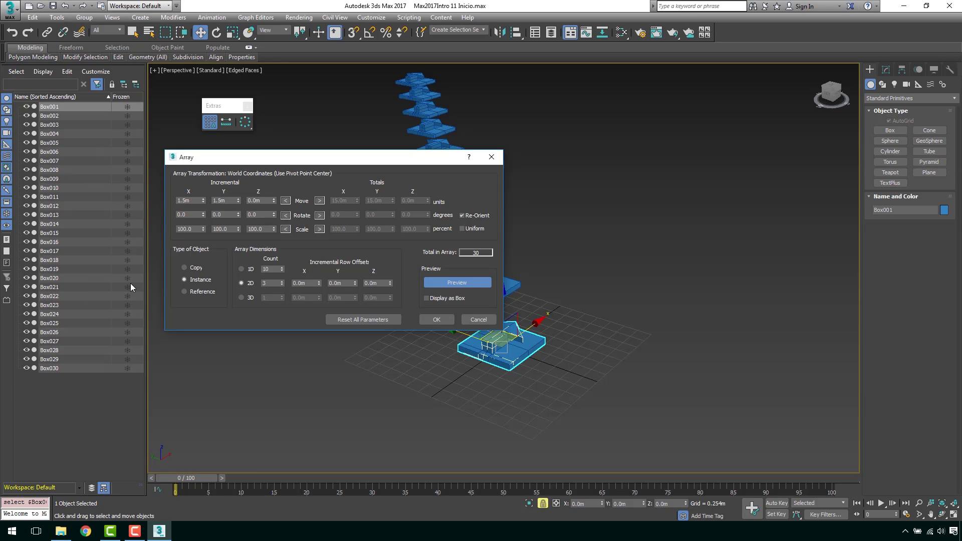
{"action": "right_click", "coordinate": [238, 201]}
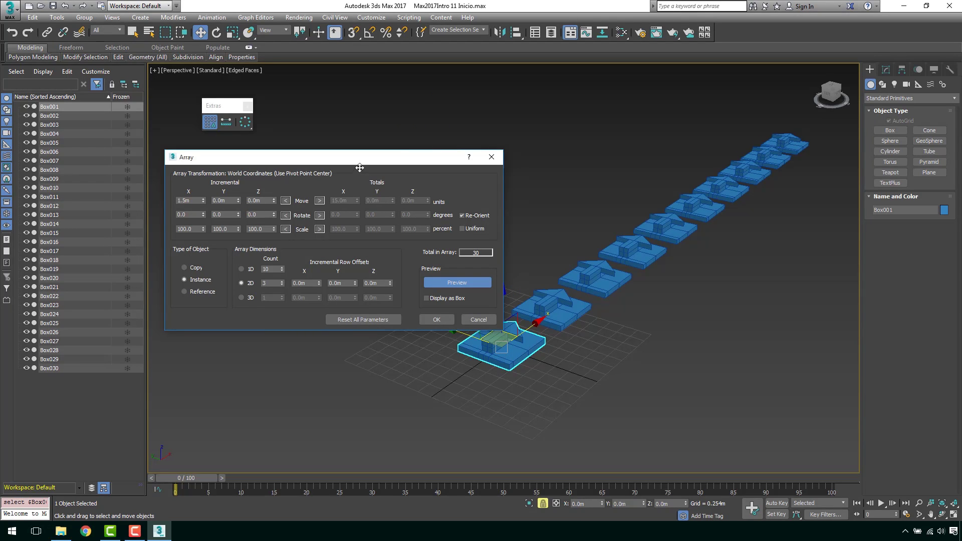
{"action": "left_click_drag", "start_coordinate": [360, 167], "coordinate": [368, 111]}
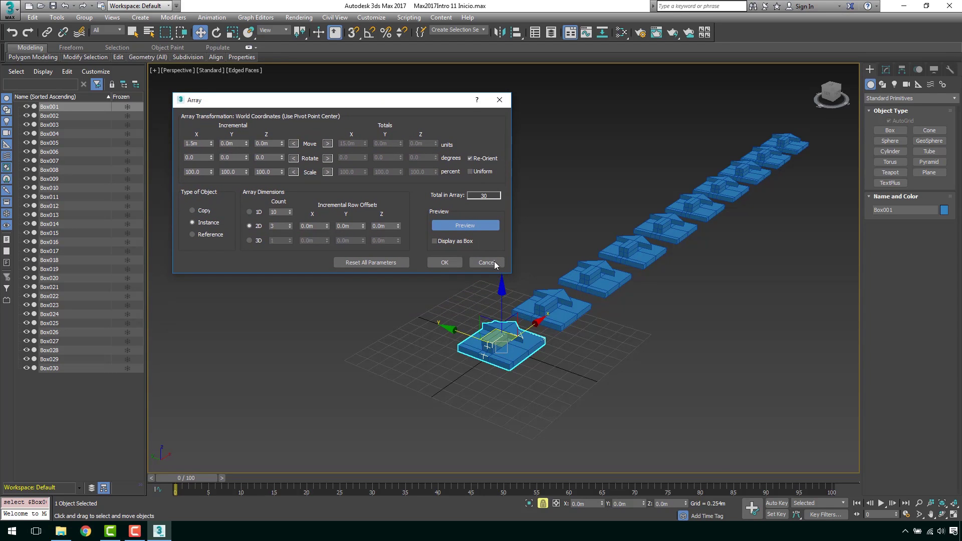
{"action": "middle_click_drag", "start_coordinate": [558, 364], "coordinate": [708, 388]}
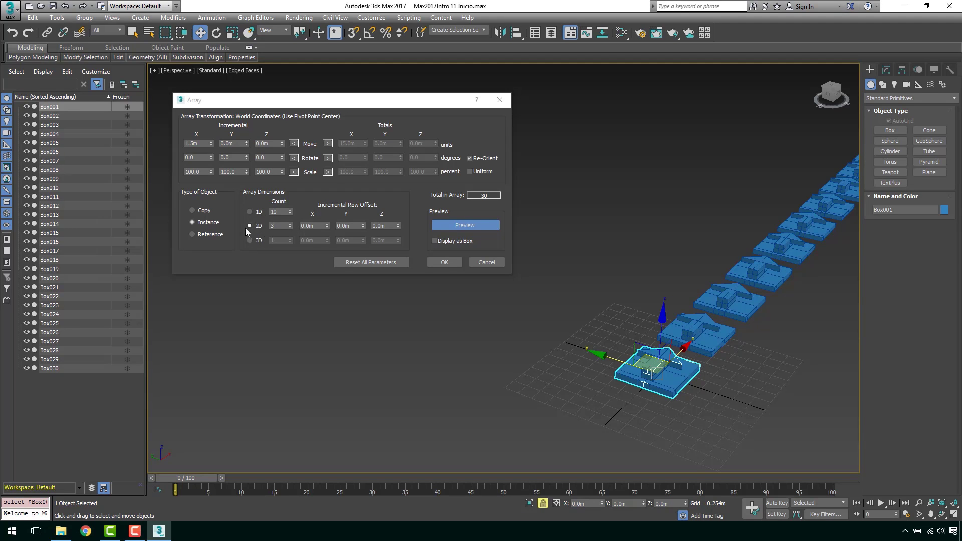
{"action": "middle_click_drag", "start_coordinate": [623, 244], "coordinate": [593, 244]}
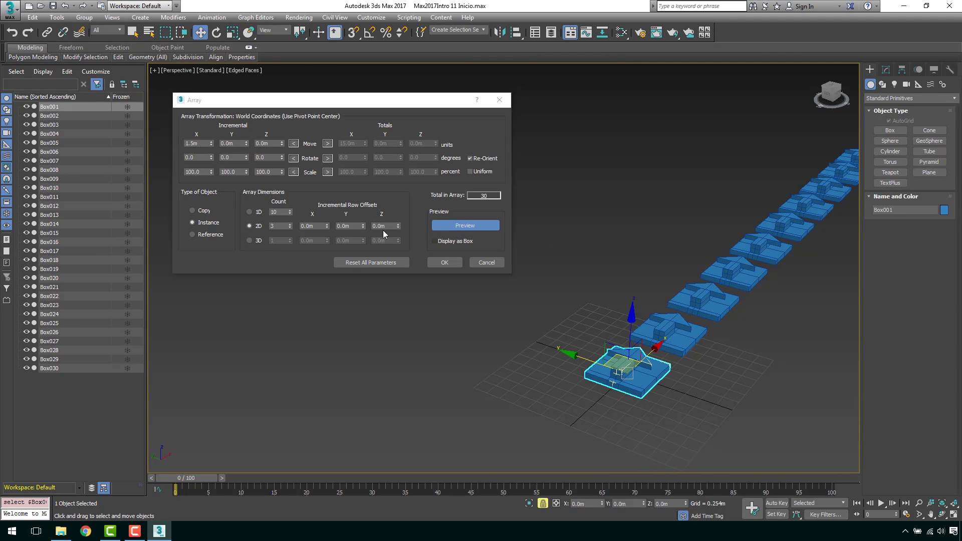
- Set a 1.5m row Y offset, 4 rows and 5 boxes per row (20 instances)
{"action": "left_click", "coordinate": [352, 228]}
{"action": "key", "text": "Return"}
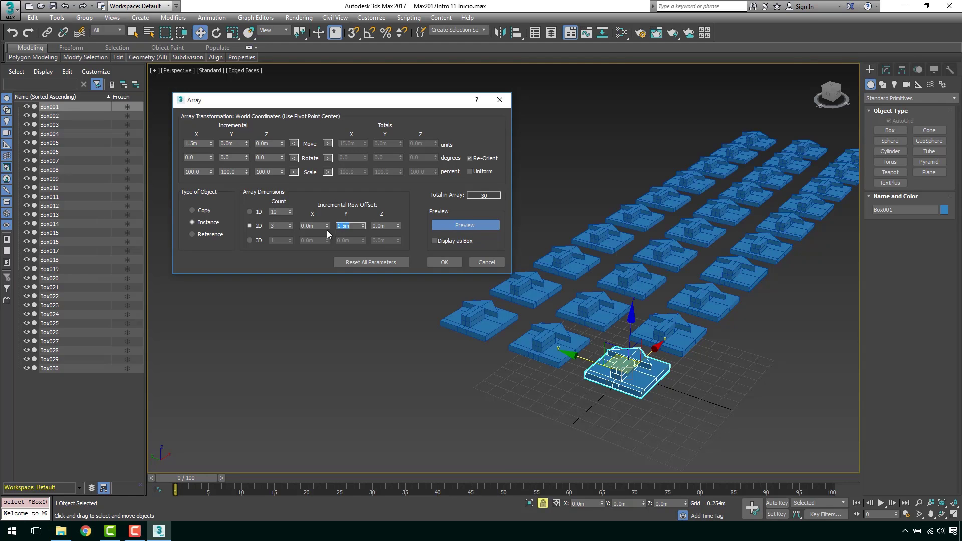
{"action": "middle_click_drag", "start_coordinate": [613, 253], "coordinate": [507, 303]}
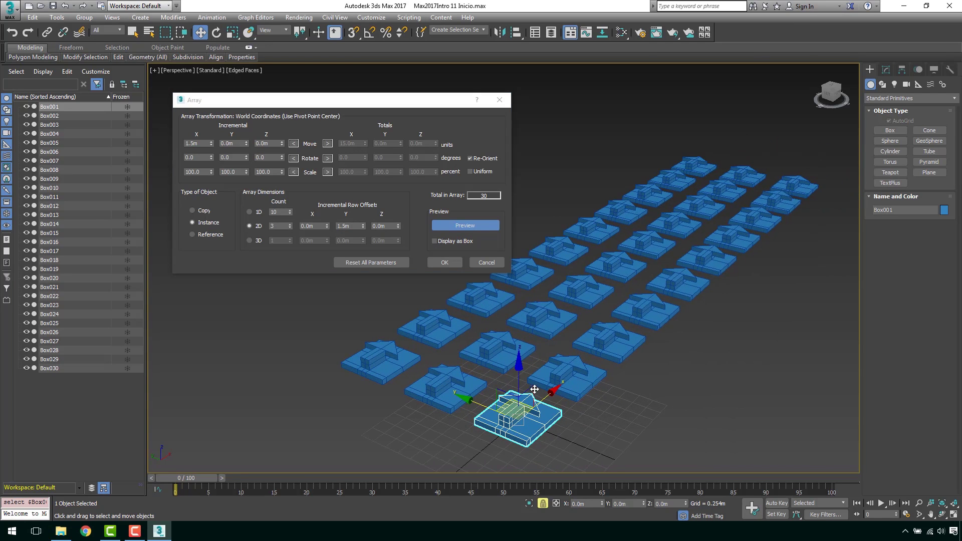
{"action": "middle_click_drag", "start_coordinate": [354, 289], "coordinate": [446, 306]}
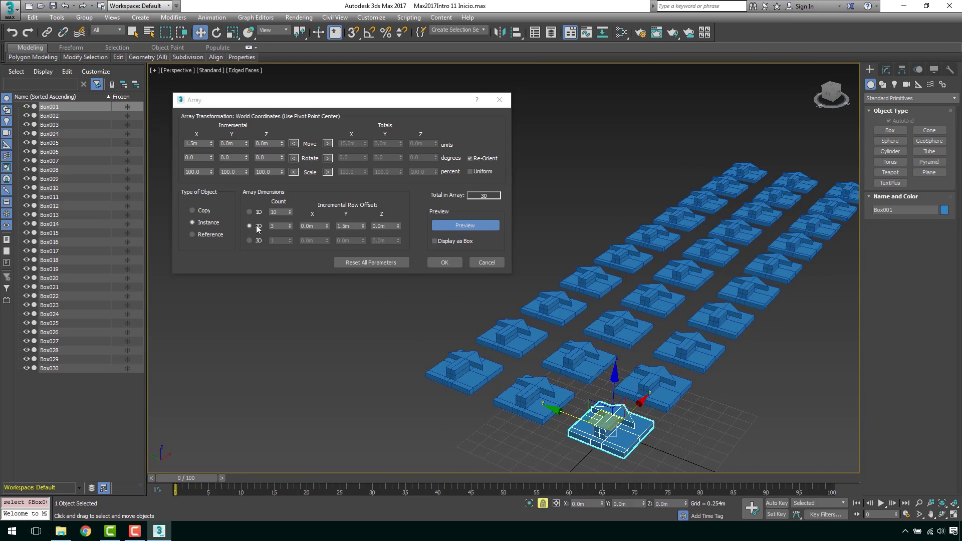
{"action": "left_click", "coordinate": [290, 224]}
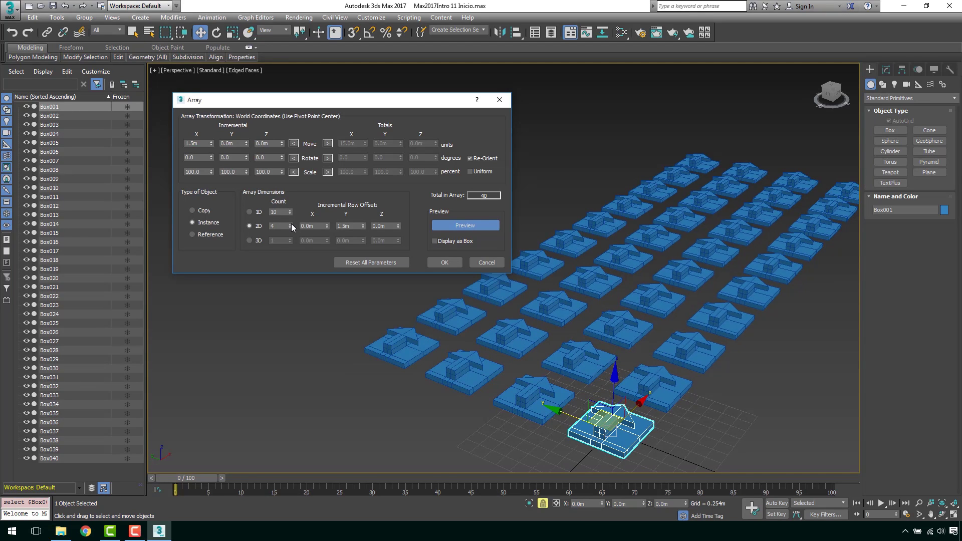
{"action": "left_click", "coordinate": [290, 214]}
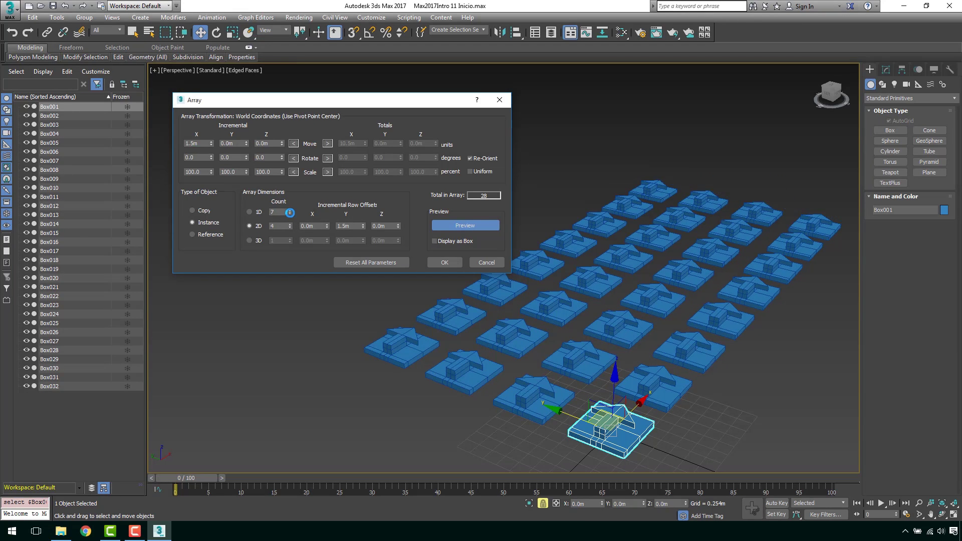
{"action": "left_click", "coordinate": [290, 213]}
{"action": "left_click", "coordinate": [291, 214]}
{"action": "middle_click_drag", "start_coordinate": [669, 334], "coordinate": [720, 282]}
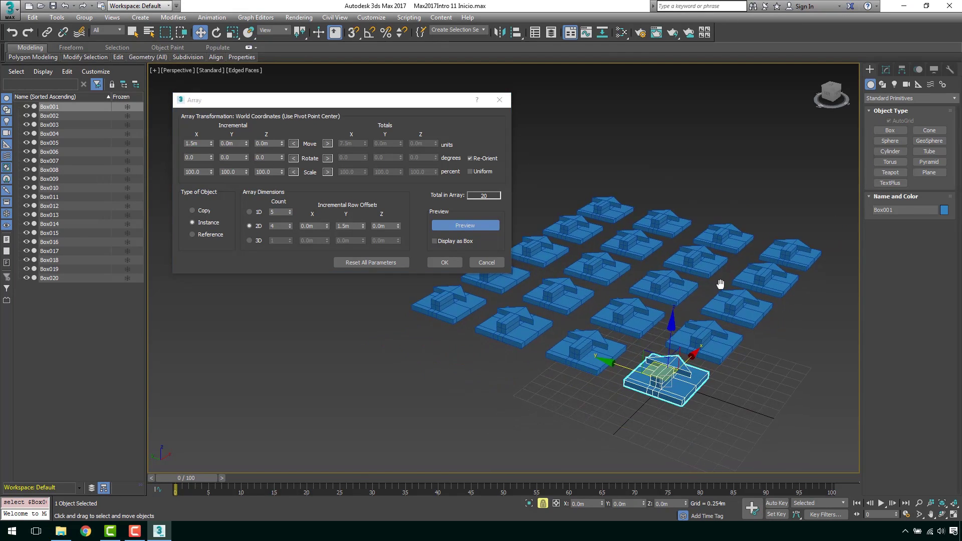
- Enable a 3D array with three layers, trying then clearing a 0.5 layer Y offset
{"action": "left_click", "coordinate": [249, 241]}
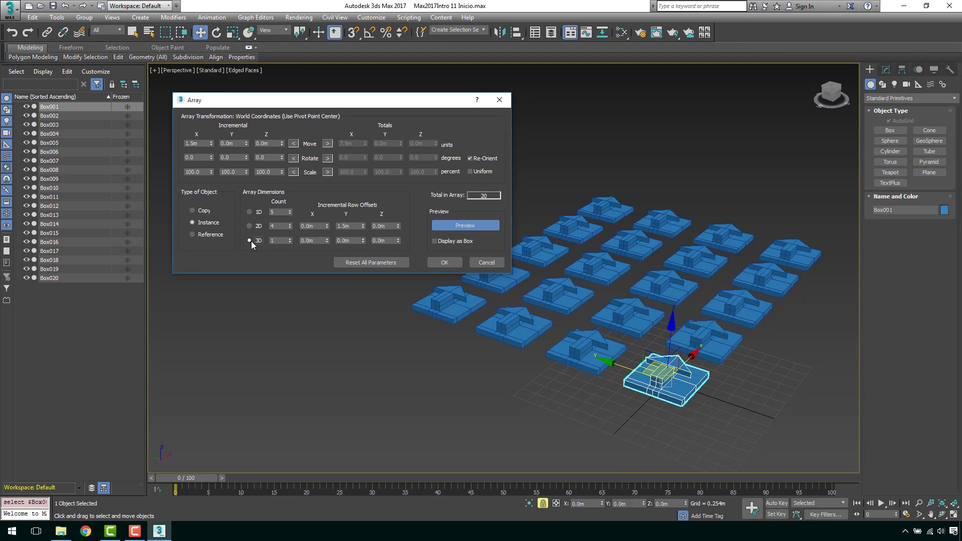
{"action": "double_click", "coordinate": [339, 241]}
{"action": "type", "text": ".5"}
{"action": "key", "text": "Return"}
{"action": "left_click", "coordinate": [290, 239]}
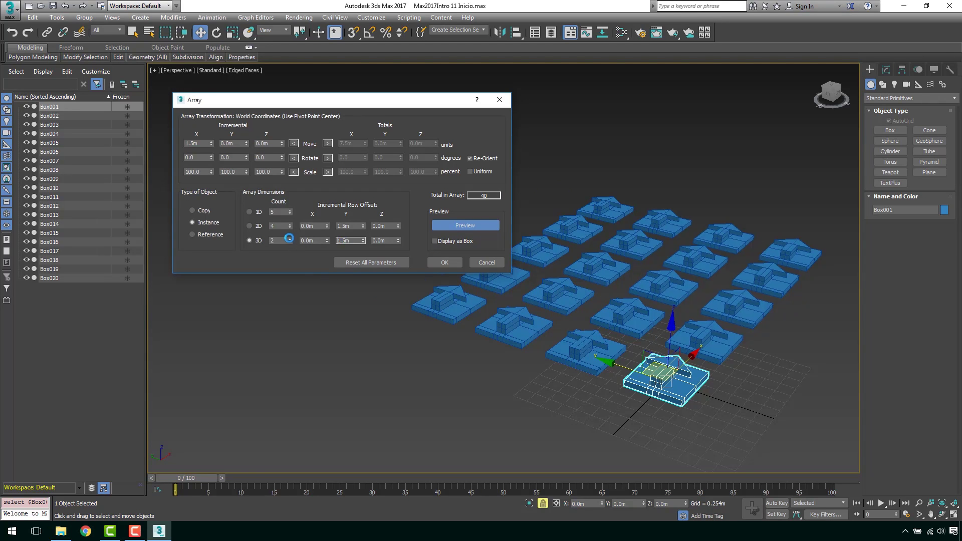
{"action": "left_click", "coordinate": [290, 239]}
{"action": "scroll", "coordinate": [592, 359], "scroll_direction": "down", "scroll_amount": 2}
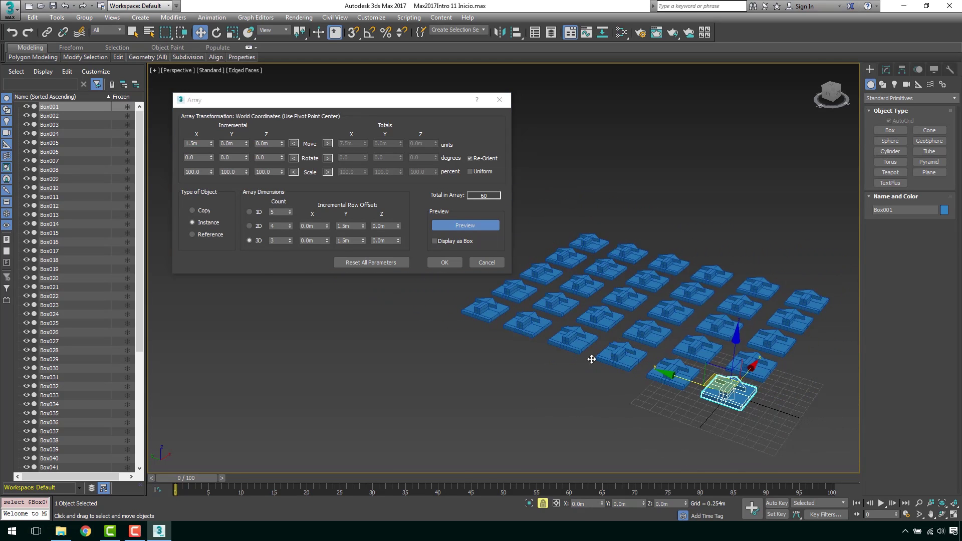
{"action": "middle_click_drag", "start_coordinate": [537, 326], "coordinate": [394, 300]}
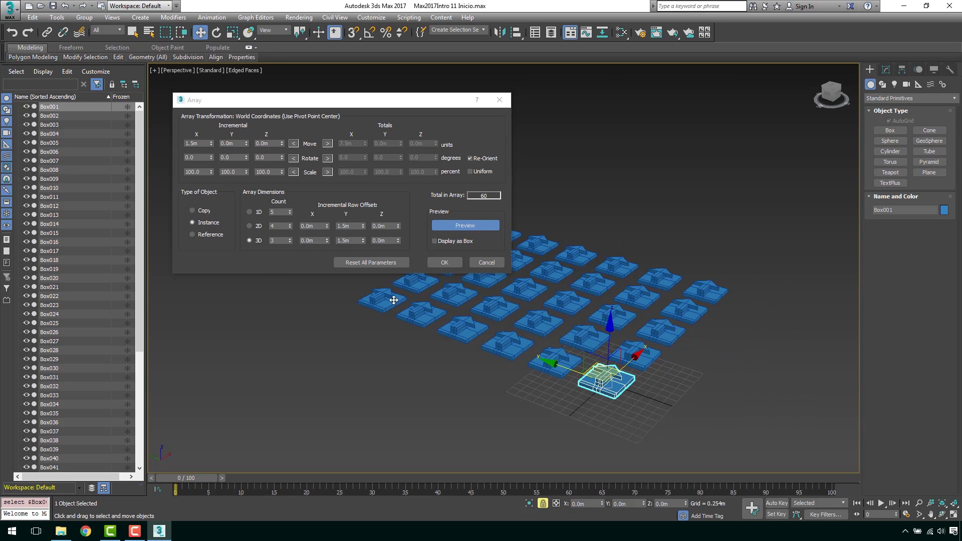
{"action": "right_click", "coordinate": [362, 242]}
{"action": "middle_click_drag", "start_coordinate": [616, 371], "coordinate": [616, 349], "text": "alt"}
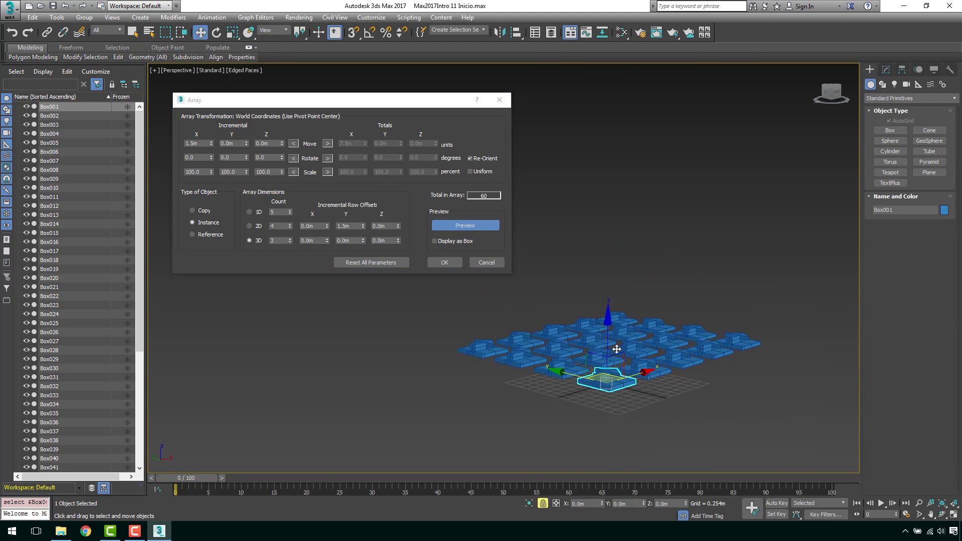
{"action": "scroll", "coordinate": [616, 349], "scroll_direction": "up", "scroll_amount": 2}
{"action": "scroll", "coordinate": [616, 349], "scroll_direction": "up", "scroll_amount": 1}
- Stack layers 0.5m apart in Z and raise layers and rows to 5 each (125 instances)
{"action": "left_click", "coordinate": [386, 240]}
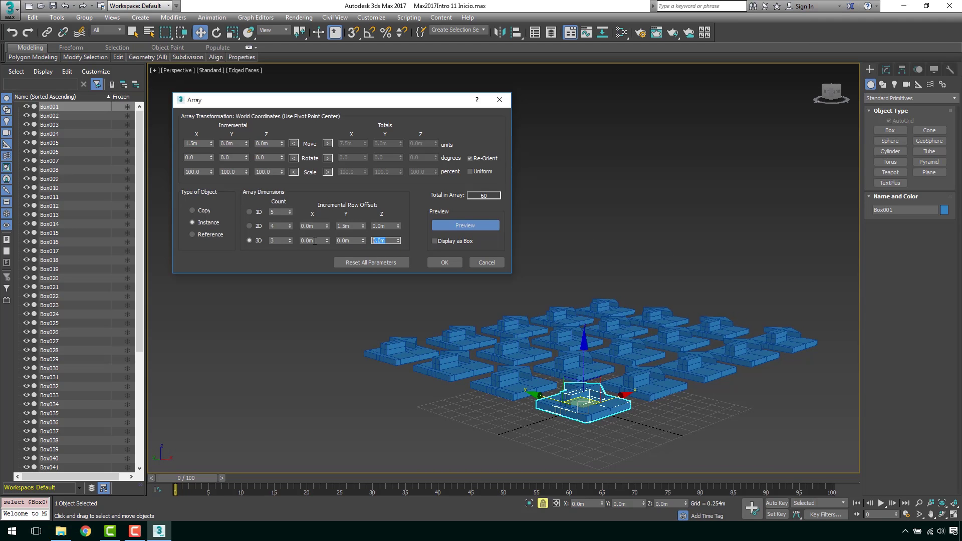
{"action": "type", "text": "0.5"}
{"action": "key", "text": "Return"}
{"action": "middle_click_drag", "start_coordinate": [650, 300], "coordinate": [645, 307], "text": "alt"}
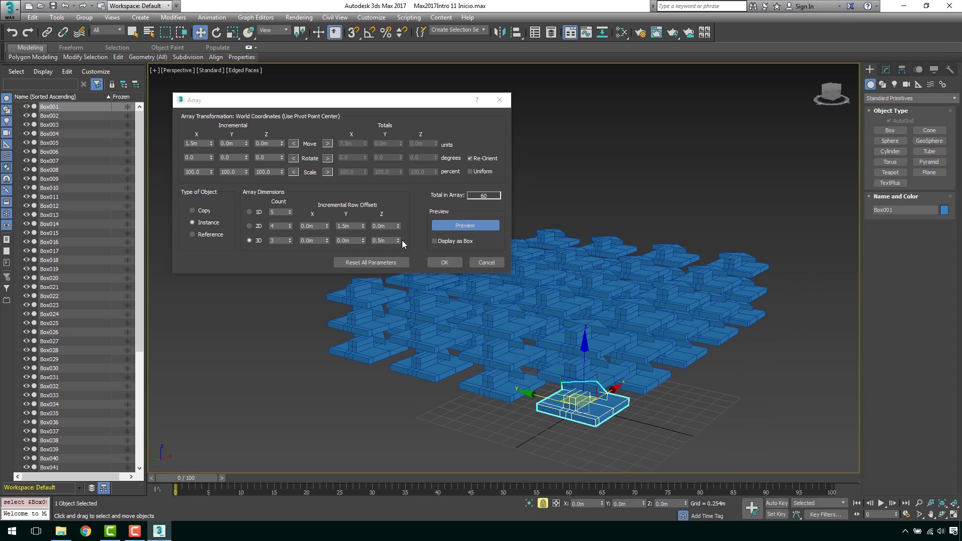
{"action": "left_click", "coordinate": [289, 238]}
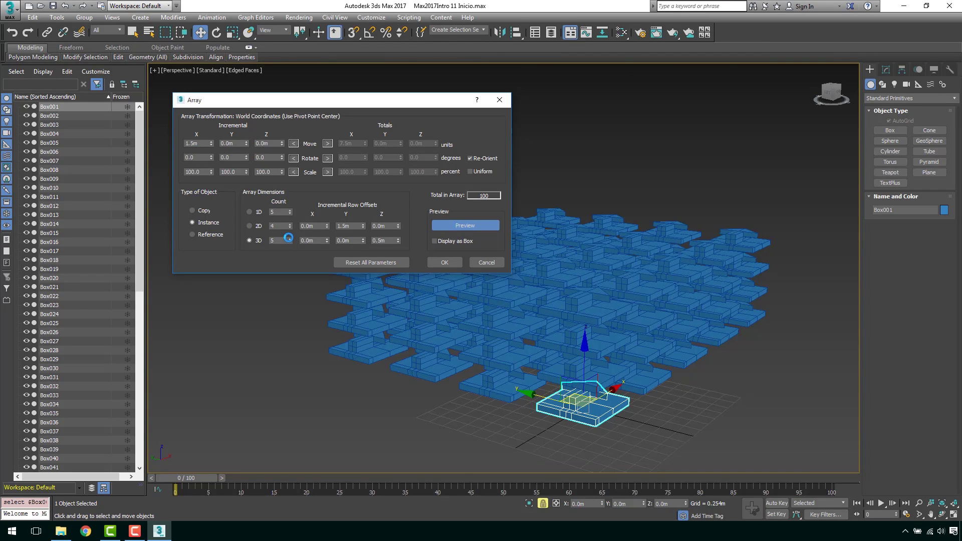
{"action": "left_click", "coordinate": [290, 224]}
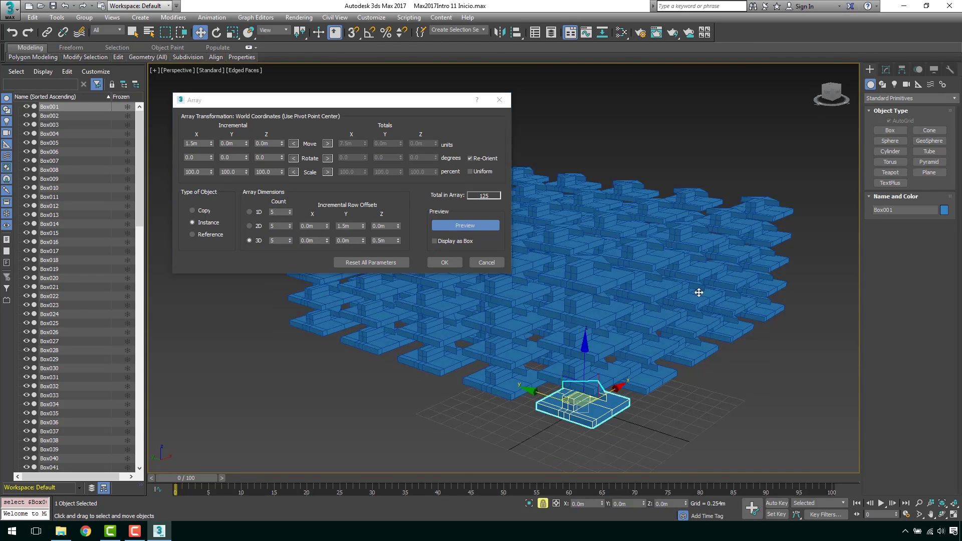
{"action": "mouse_move", "coordinate": [698, 290]}
{"action": "middle_mouse_down", "text": "alt"}
{"action": "mouse_move", "coordinate": [645, 290]}
{"action": "mouse_move", "coordinate": [686, 287]}
{"action": "mouse_move", "coordinate": [709, 260]}
{"action": "mouse_move", "coordinate": [731, 270]}
{"action": "mouse_move", "coordinate": [560, 330]}
{"action": "mouse_move", "coordinate": [677, 335]}
{"action": "mouse_move", "coordinate": [576, 321]}
{"action": "mouse_move", "coordinate": [571, 329]}
{"action": "mouse_move", "coordinate": [579, 311]}
{"action": "middle_mouse_up", "text": "alt"}
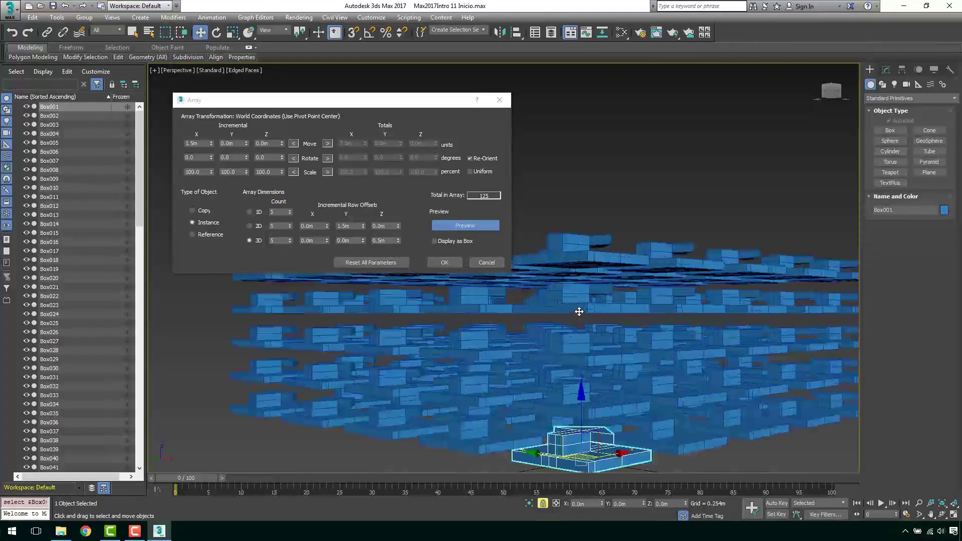
- Set the 3D layer Z offset to 0.3m
{"action": "left_click", "coordinate": [388, 243]}
{"action": "type", "text": "0.3"}
{"action": "key", "text": "Tab"}
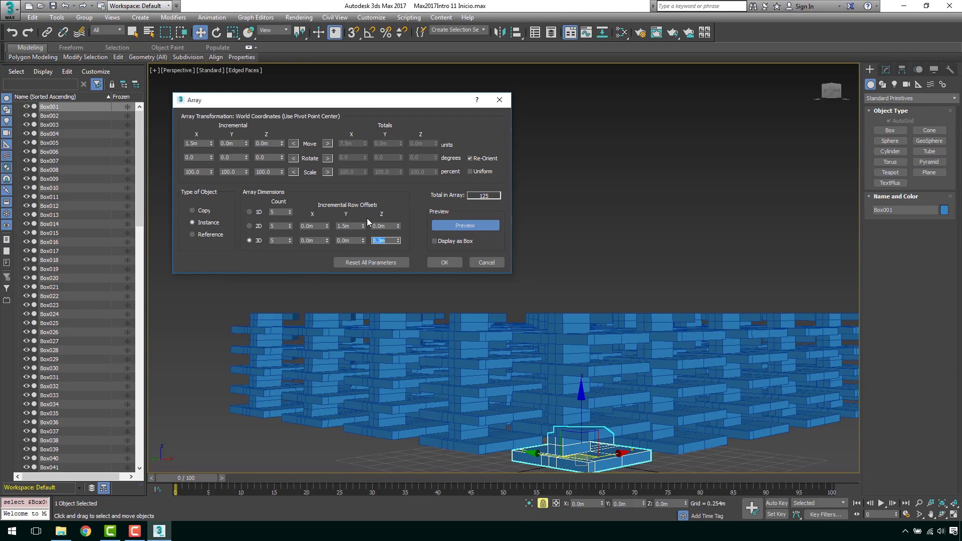
{"action": "mouse_move", "coordinate": [683, 329]}
{"action": "middle_mouse_down", "text": "alt"}
{"action": "mouse_move", "coordinate": [654, 323]}
{"action": "mouse_move", "coordinate": [636, 292]}
{"action": "mouse_move", "coordinate": [675, 306]}
{"action": "mouse_move", "coordinate": [615, 289]}
{"action": "mouse_move", "coordinate": [713, 267]}
{"action": "mouse_move", "coordinate": [580, 284]}
{"action": "middle_mouse_up", "text": "alt"}
{"action": "scroll", "coordinate": [615, 262], "scroll_direction": "down", "scroll_amount": 3}
{"action": "scroll", "coordinate": [713, 266], "scroll_direction": "up", "scroll_amount": 3}
{"action": "scroll", "coordinate": [713, 266], "scroll_direction": "down", "scroll_amount": 3}
{"action": "scroll", "coordinate": [580, 285], "scroll_direction": "up", "scroll_amount": 3}
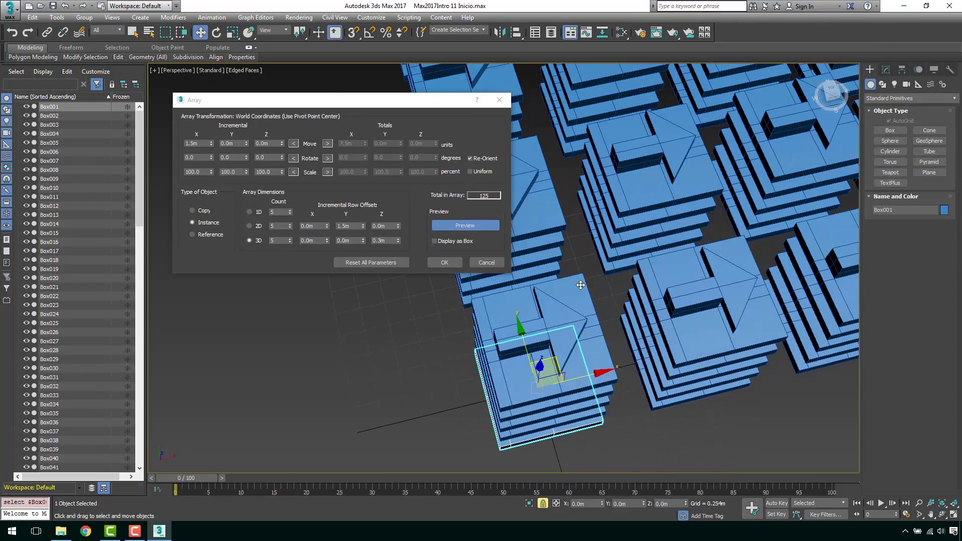
- Set the 2D row Y offset and the X move increment to 1.0m each, then inspect the array
{"action": "double_click", "coordinate": [351, 225]}
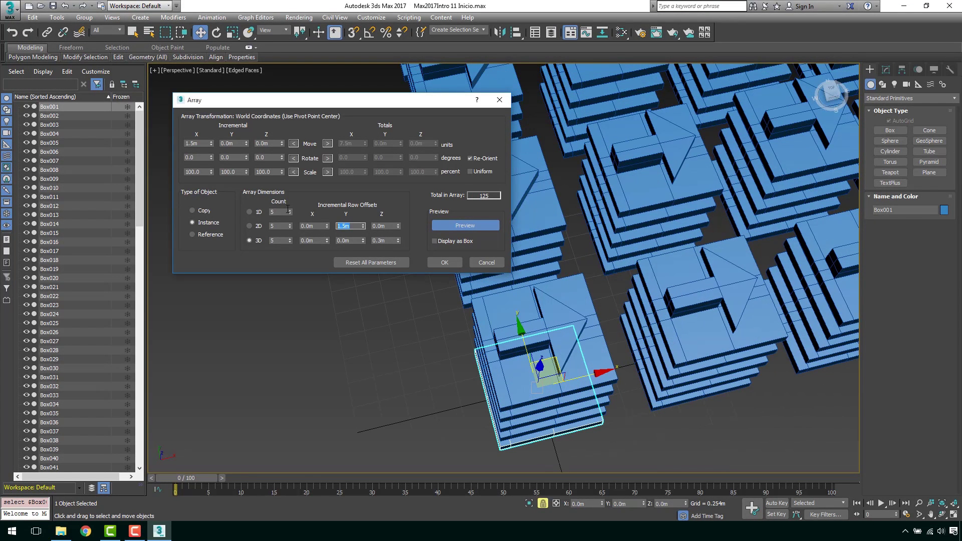
{"action": "type", "text": "1"}
{"action": "key", "text": "Return"}
{"action": "double_click", "coordinate": [198, 144]}
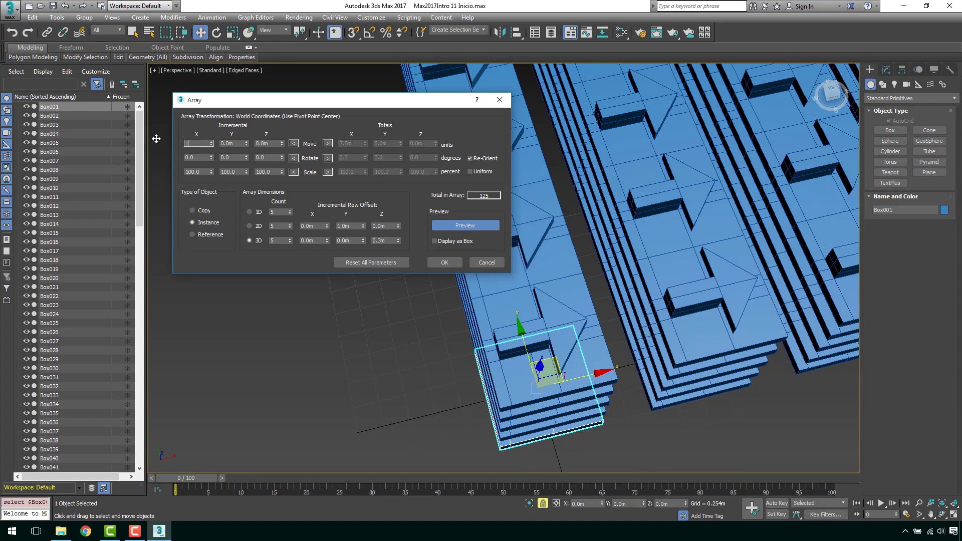
{"action": "type", "text": "1"}
{"action": "key", "text": "Return"}
{"action": "scroll", "coordinate": [726, 235], "scroll_direction": "down", "scroll_amount": 1}
{"action": "scroll", "coordinate": [728, 234], "scroll_direction": "down", "scroll_amount": 3}
{"action": "middle_click_drag", "start_coordinate": [728, 234], "coordinate": [746, 215], "text": "alt"}
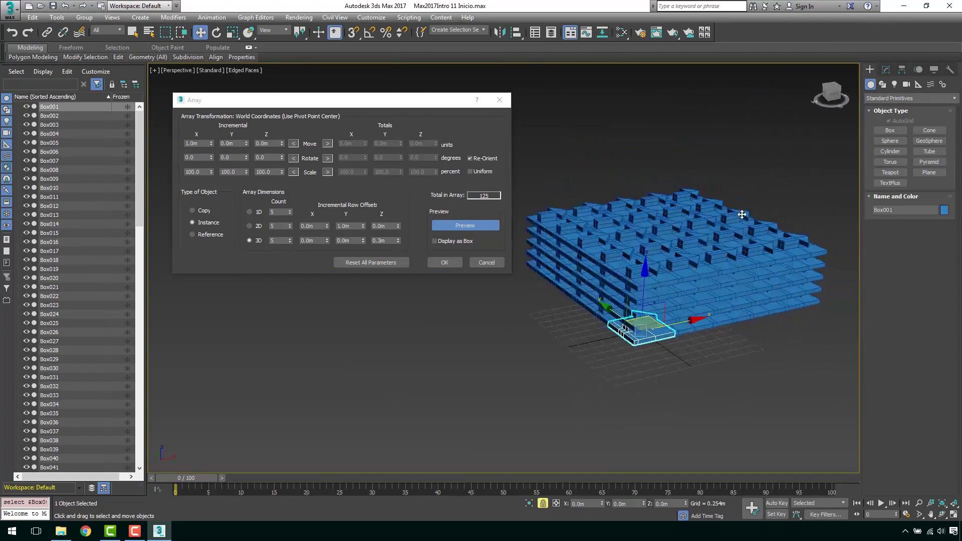
{"action": "scroll", "coordinate": [744, 230], "scroll_direction": "up", "scroll_amount": 4}
{"action": "scroll", "coordinate": [746, 250], "scroll_direction": "up", "scroll_amount": 5}
{"action": "mouse_move", "coordinate": [727, 256]}
{"action": "middle_mouse_down", "text": "alt"}
{"action": "mouse_move", "coordinate": [667, 266]}
{"action": "mouse_move", "coordinate": [702, 290]}
{"action": "mouse_move", "coordinate": [698, 364]}
{"action": "middle_mouse_up", "text": "alt"}
{"action": "scroll", "coordinate": [690, 277], "scroll_direction": "up", "scroll_amount": 2}
{"action": "scroll", "coordinate": [689, 277], "scroll_direction": "down", "scroll_amount": 2}
{"action": "scroll", "coordinate": [737, 269], "scroll_direction": "down", "scroll_amount": 2}
{"action": "scroll", "coordinate": [724, 320], "scroll_direction": "down", "scroll_amount": 3}
{"action": "scroll", "coordinate": [701, 290], "scroll_direction": "up", "scroll_amount": 2}
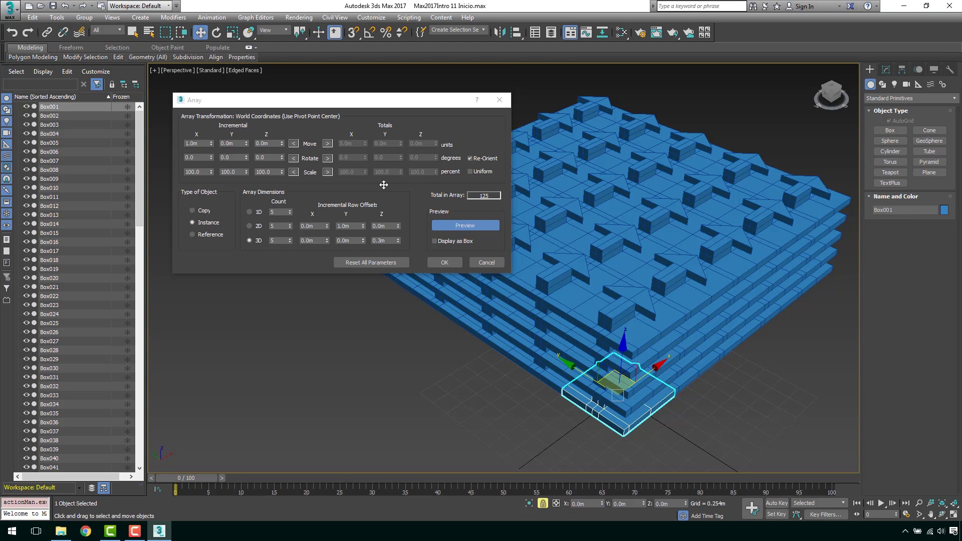
{"action": "scroll", "coordinate": [646, 231], "scroll_direction": "down", "scroll_amount": 1}
{"action": "scroll", "coordinate": [602, 264], "scroll_direction": "down", "scroll_amount": 1}
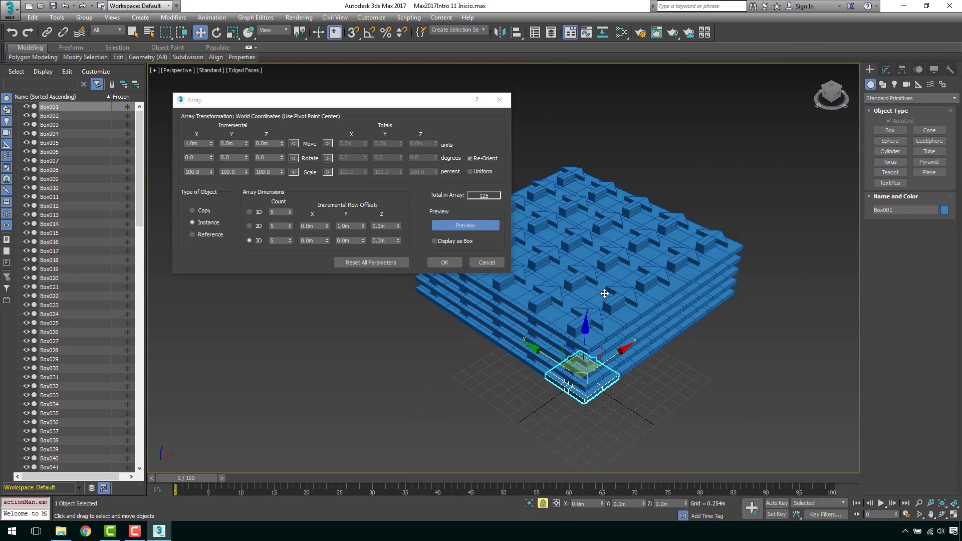
{"action": "scroll", "coordinate": [608, 290], "scroll_direction": "up", "scroll_amount": 1}
{"action": "scroll", "coordinate": [418, 367], "scroll_direction": "down", "scroll_amount": 2}
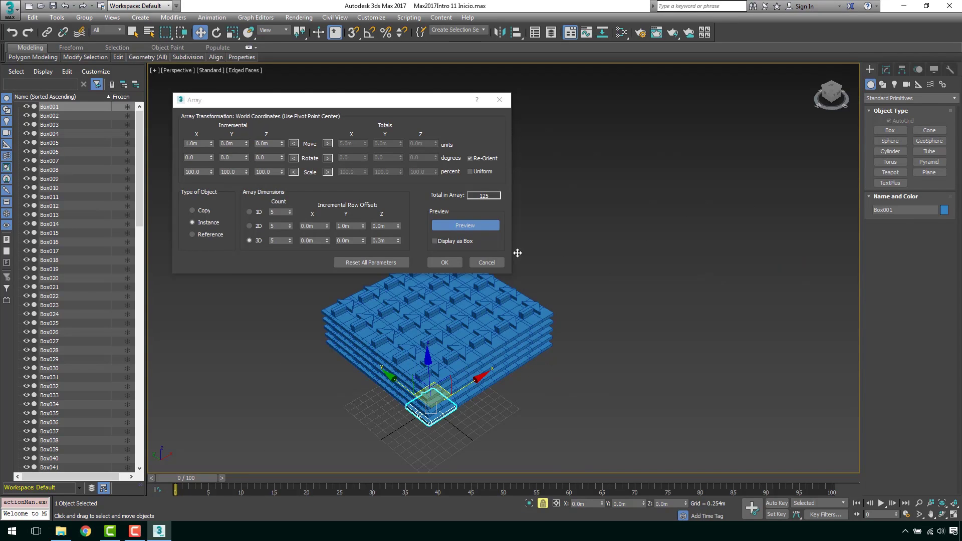
- Compare the Display as Box preview with full geometry, then accept the 125-instance array
{"action": "left_click", "coordinate": [456, 240]}
{"action": "scroll", "coordinate": [552, 321], "scroll_direction": "up", "scroll_amount": 3}
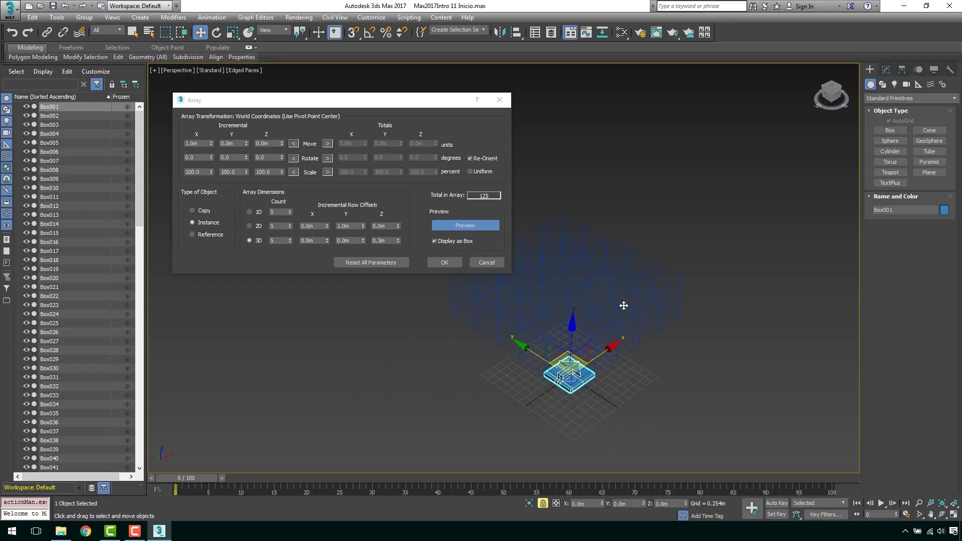
{"action": "scroll", "coordinate": [623, 304], "scroll_direction": "up", "scroll_amount": 3}
{"action": "mouse_move", "coordinate": [585, 327]}
{"action": "middle_mouse_down", "text": "alt"}
{"action": "mouse_move", "coordinate": [565, 295]}
{"action": "mouse_move", "coordinate": [598, 296]}
{"action": "mouse_move", "coordinate": [511, 351]}
{"action": "mouse_move", "coordinate": [629, 303]}
{"action": "mouse_move", "coordinate": [534, 297]}
{"action": "mouse_move", "coordinate": [597, 344]}
{"action": "mouse_move", "coordinate": [578, 292]}
{"action": "mouse_move", "coordinate": [556, 326]}
{"action": "mouse_move", "coordinate": [588, 295]}
{"action": "mouse_move", "coordinate": [543, 316]}
{"action": "mouse_move", "coordinate": [582, 322]}
{"action": "middle_mouse_up", "text": "alt"}
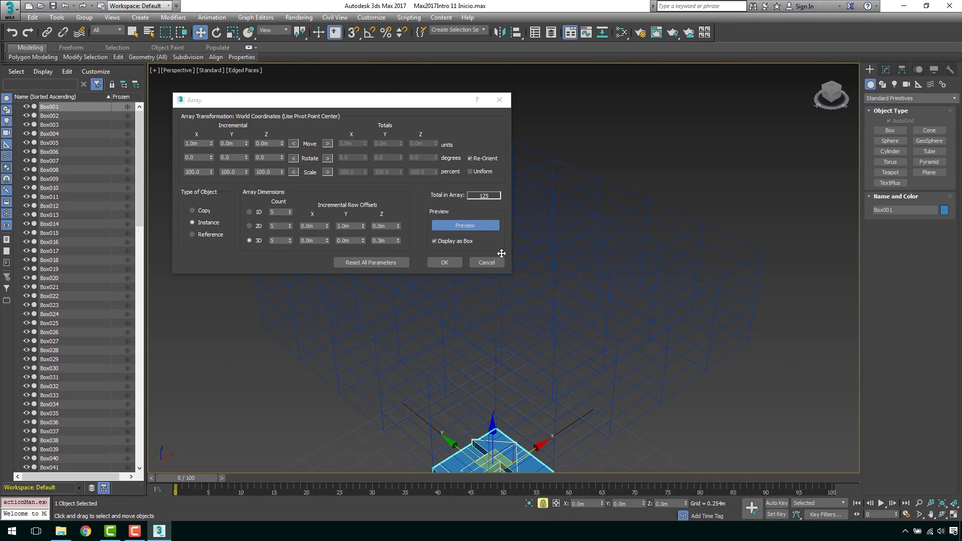
{"action": "left_click", "coordinate": [443, 242]}
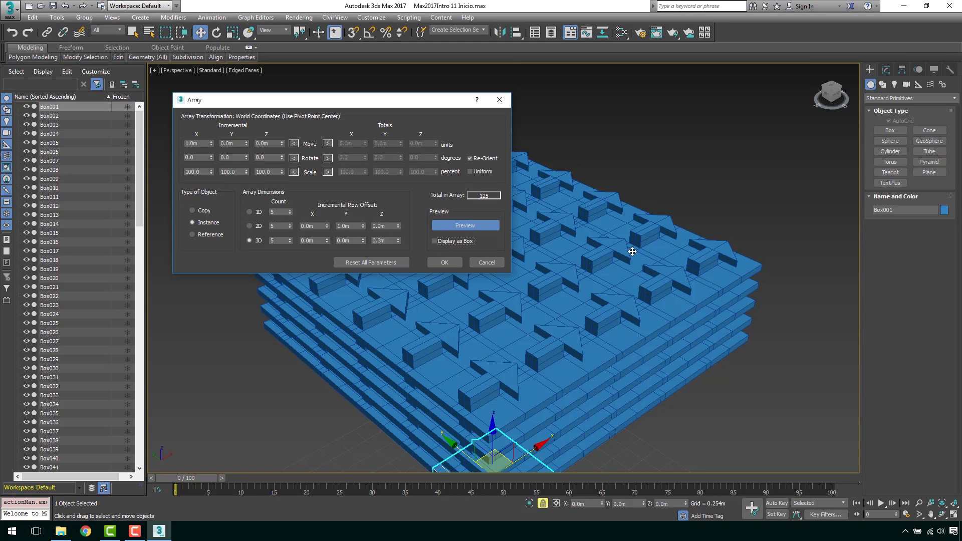
{"action": "middle_click_drag", "start_coordinate": [632, 252], "coordinate": [695, 202]}
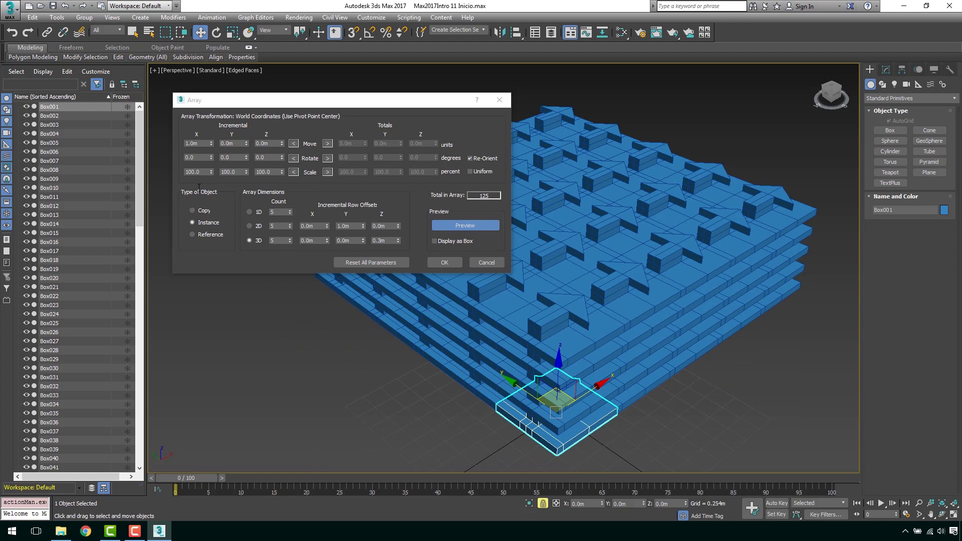
{"action": "left_click", "coordinate": [444, 263]}
- Commit the array, select one instanced box and frame it in the view
{"action": "left_click", "coordinate": [441, 263]}
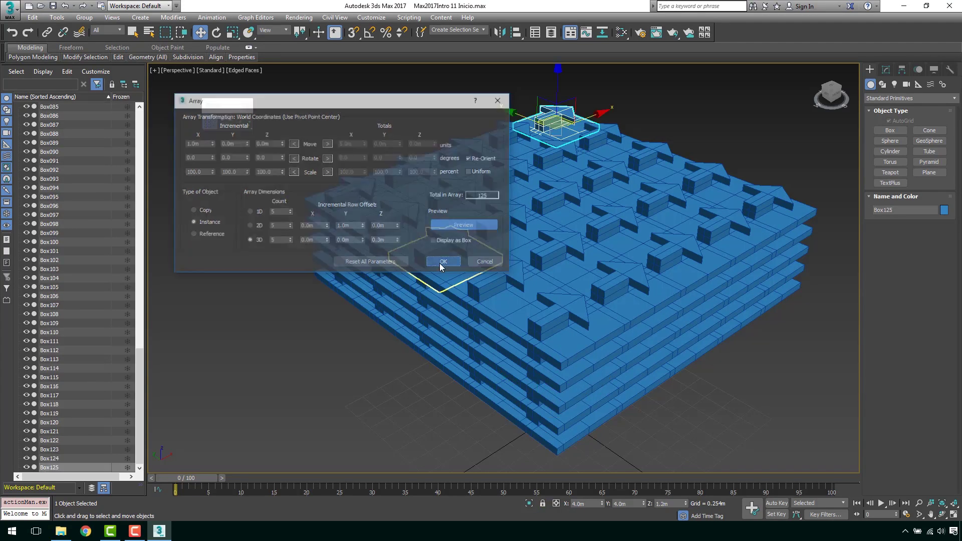
{"action": "left_click", "coordinate": [699, 408]}
{"action": "left_click", "coordinate": [560, 347]}
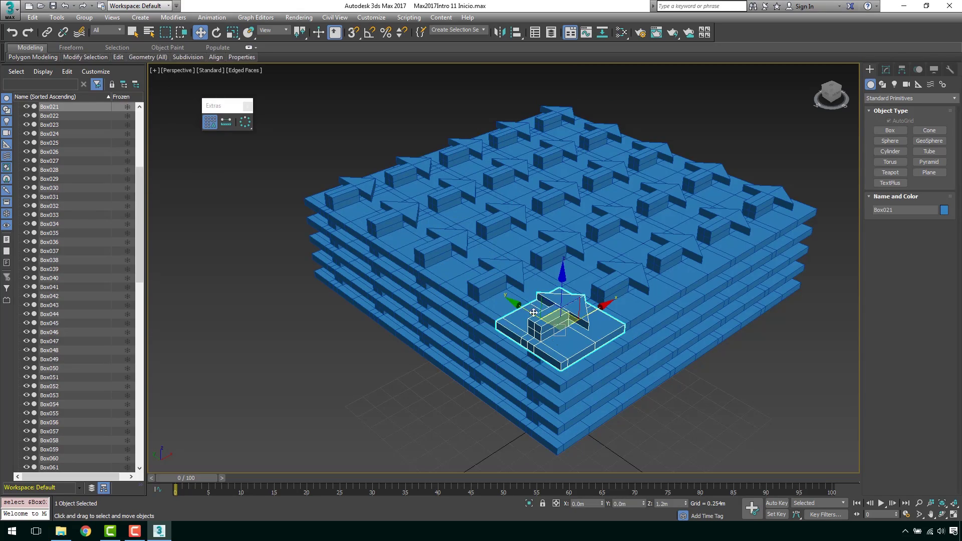
{"action": "scroll", "coordinate": [501, 351], "scroll_direction": "up", "scroll_amount": 4}
{"action": "scroll", "coordinate": [502, 351], "scroll_direction": "up", "scroll_amount": 3}
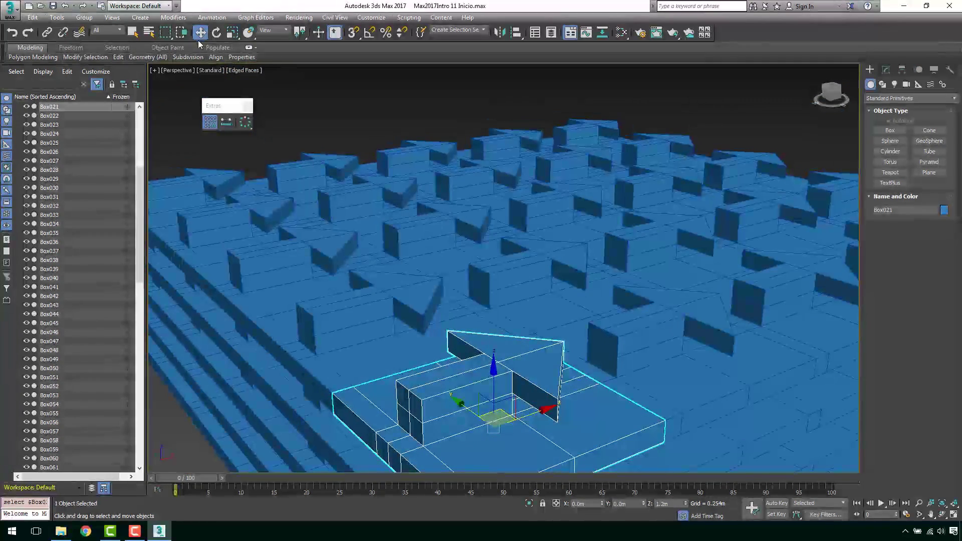
{"action": "key", "text": "z"}
{"action": "mouse_move", "coordinate": [491, 250]}
{"action": "middle_mouse_down", "text": "alt"}
{"action": "mouse_move", "coordinate": [514, 229]}
{"action": "mouse_move", "coordinate": [496, 261]}
{"action": "middle_mouse_up", "text": "alt"}
{"action": "scroll", "coordinate": [491, 280], "scroll_direction": "up", "scroll_amount": 3}
{"action": "scroll", "coordinate": [491, 281], "scroll_direction": "up", "scroll_amount": 3}
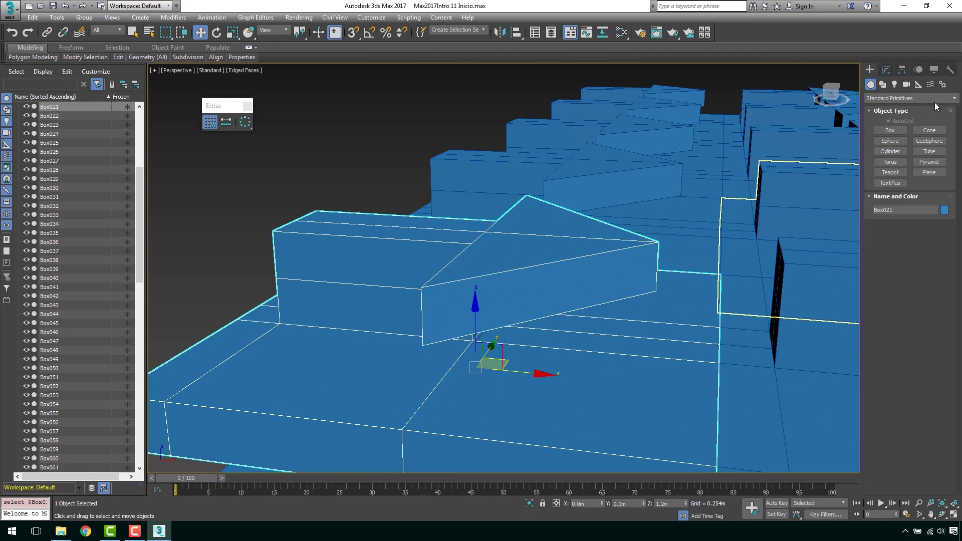
- In the box's Editable Poly, select the arrow-tip vertices, then the arrowhead tip edge
{"action": "left_click", "coordinate": [886, 70]}
{"action": "left_click", "coordinate": [885, 215]}
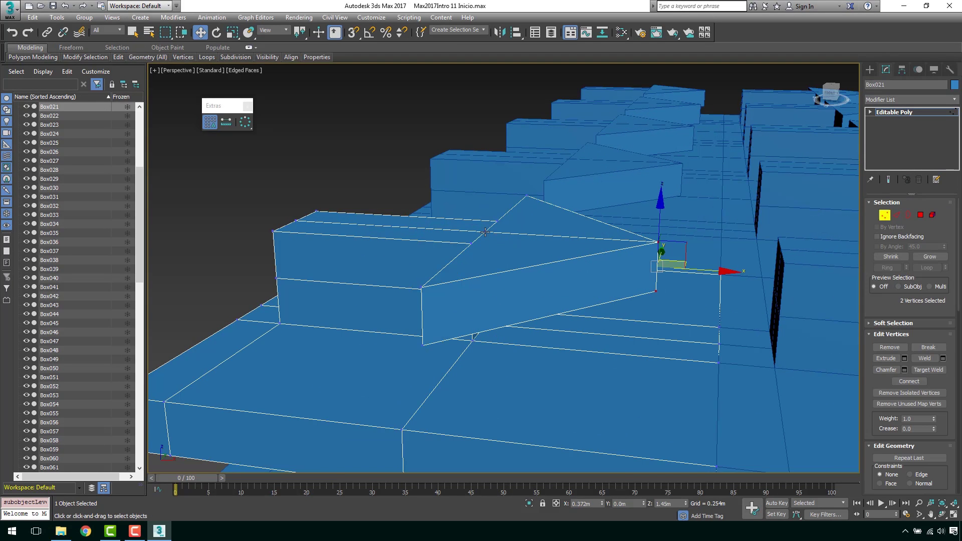
{"action": "left_click_drag", "start_coordinate": [506, 215], "coordinate": [473, 246]}
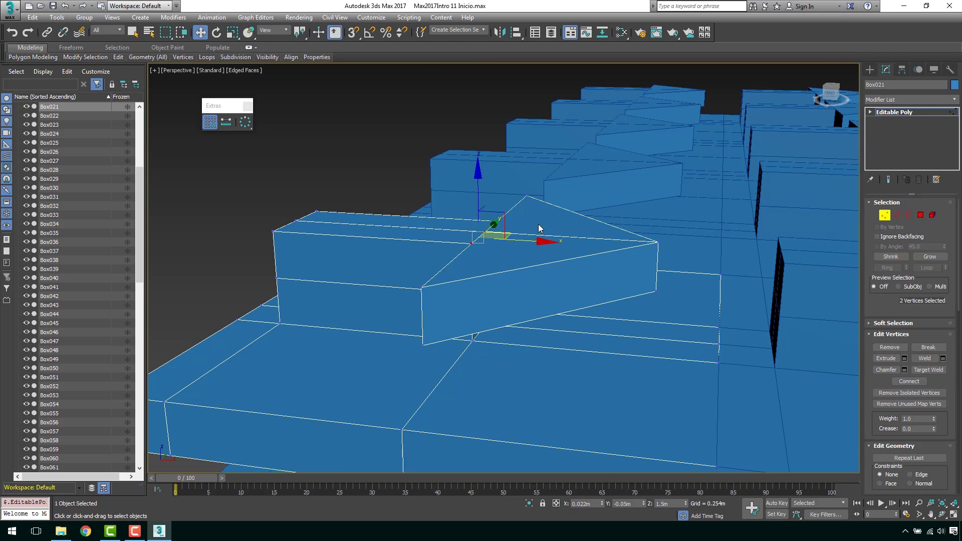
{"action": "middle_click_drag", "start_coordinate": [538, 224], "coordinate": [531, 221], "text": "alt"}
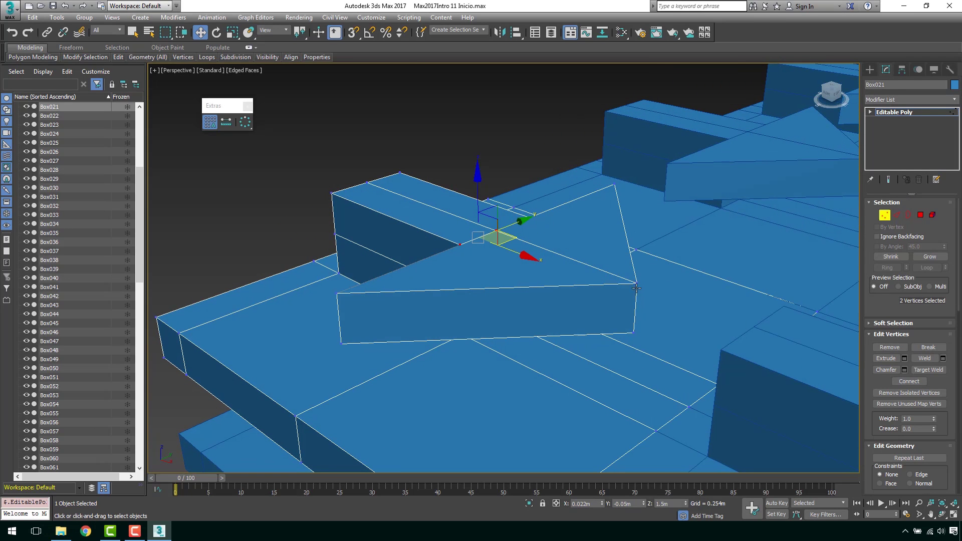
{"action": "left_click", "coordinate": [897, 215]}
{"action": "left_click", "coordinate": [635, 307]}
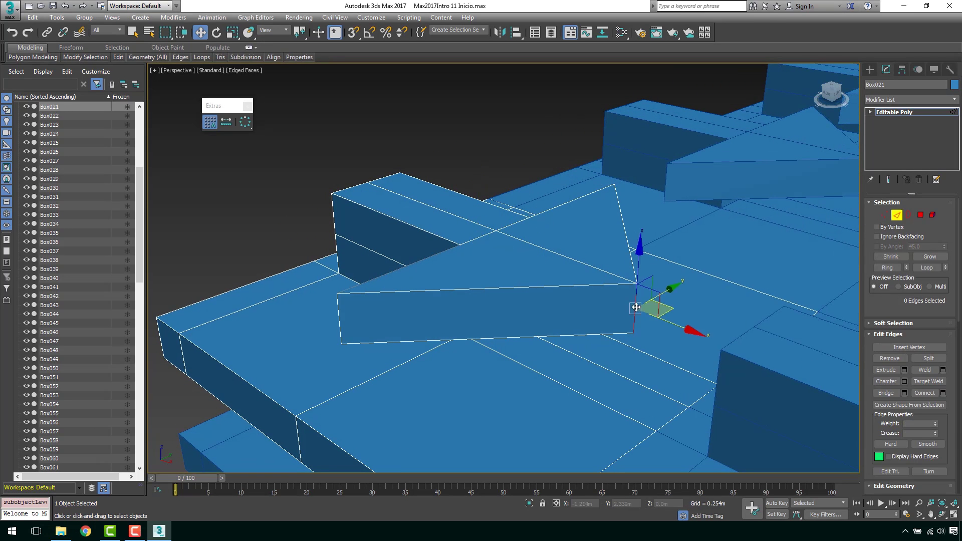
{"action": "scroll", "coordinate": [603, 259], "scroll_direction": "down", "scroll_amount": 3}
{"action": "middle_click_drag", "start_coordinate": [603, 259], "coordinate": [627, 260], "text": "alt"}
{"action": "scroll", "coordinate": [644, 257], "scroll_direction": "down", "scroll_amount": 3}
{"action": "scroll", "coordinate": [651, 270], "scroll_direction": "up", "scroll_amount": 2}
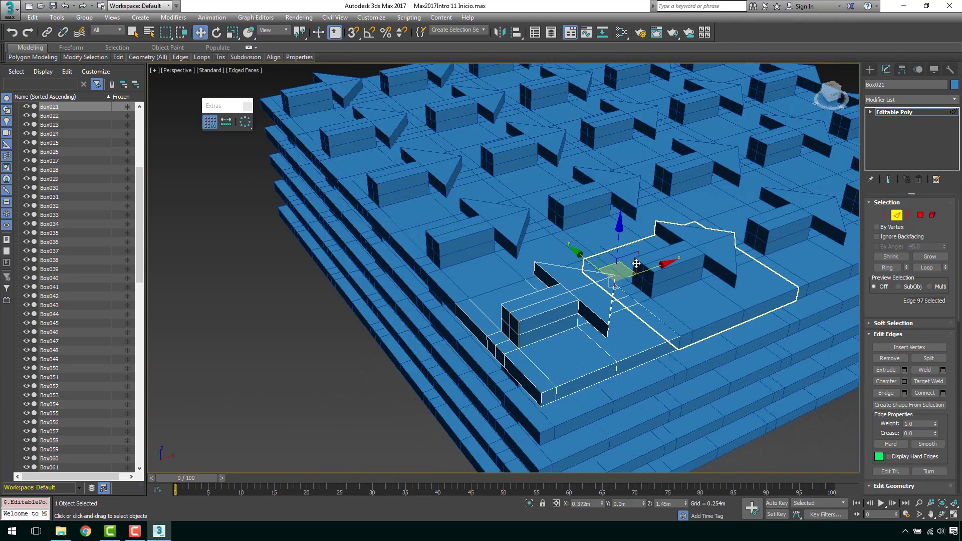
- Move the arrow tip edge to reshape every instance's arrow, undoing trial moves, and exit edge mode
{"action": "left_click_drag", "start_coordinate": [651, 269], "coordinate": [621, 280]}
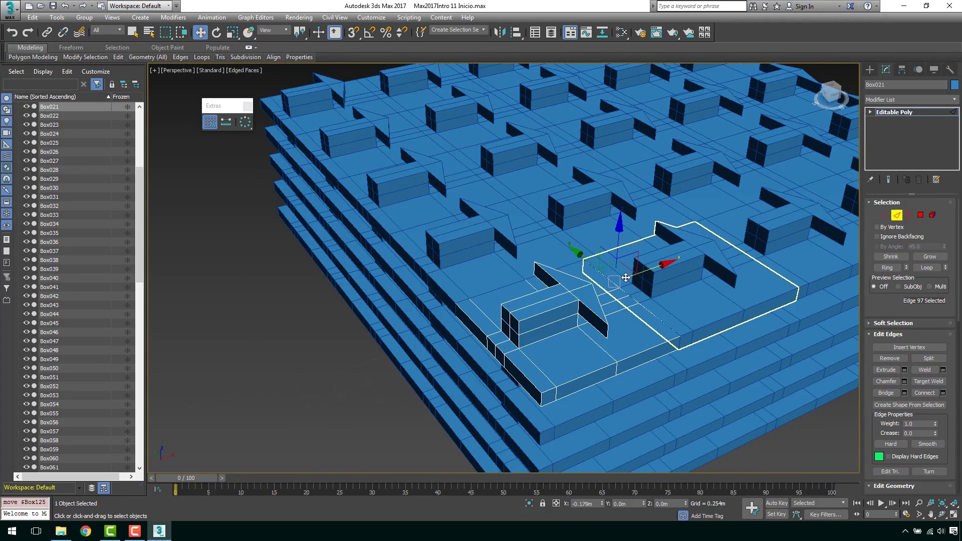
{"action": "key", "text": "ctrl+z"}
{"action": "middle_click_drag", "start_coordinate": [621, 281], "coordinate": [607, 260], "text": "alt"}
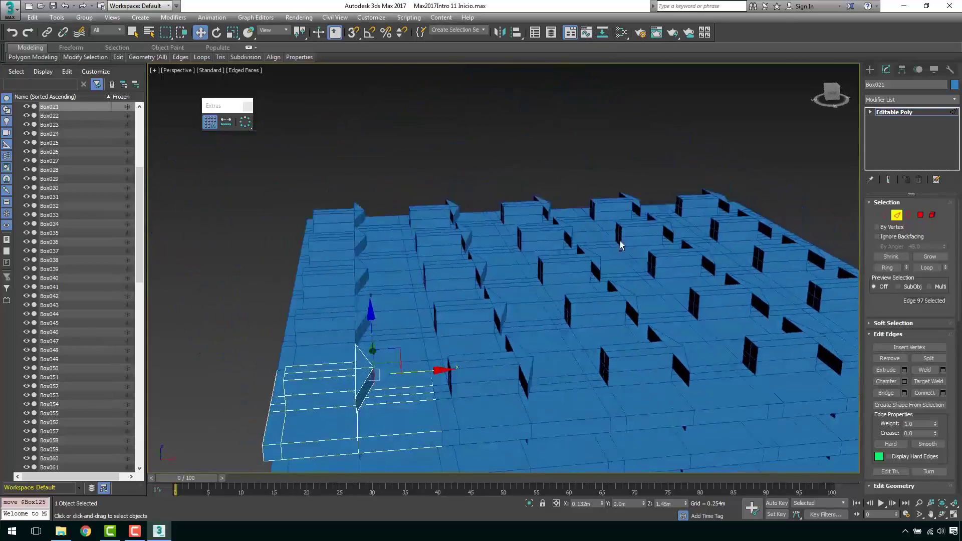
{"action": "left_click_drag", "start_coordinate": [417, 378], "coordinate": [485, 387]}
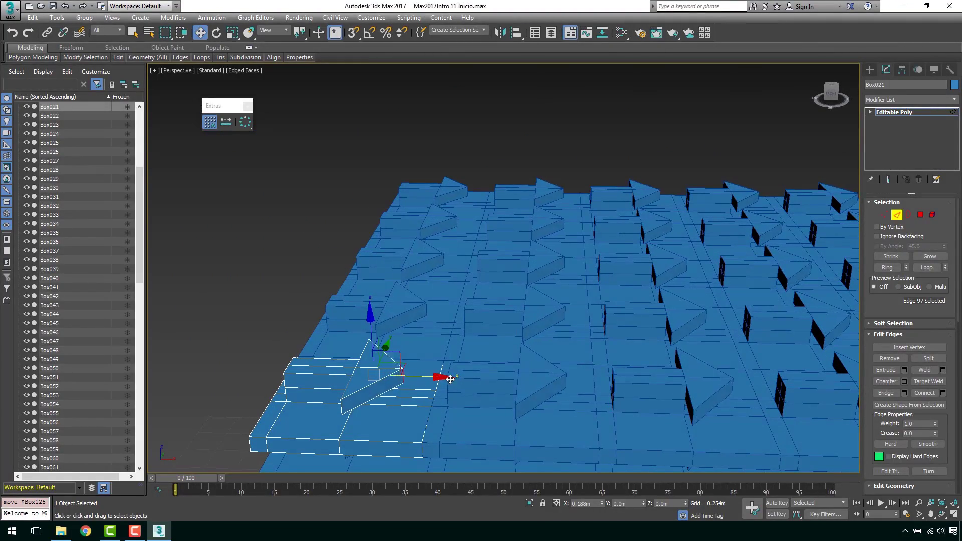
{"action": "mouse_move", "coordinate": [486, 387]}
{"action": "middle_mouse_down", "text": "alt"}
{"action": "mouse_move", "coordinate": [581, 334]}
{"action": "mouse_move", "coordinate": [601, 339]}
{"action": "middle_mouse_up", "text": "alt"}
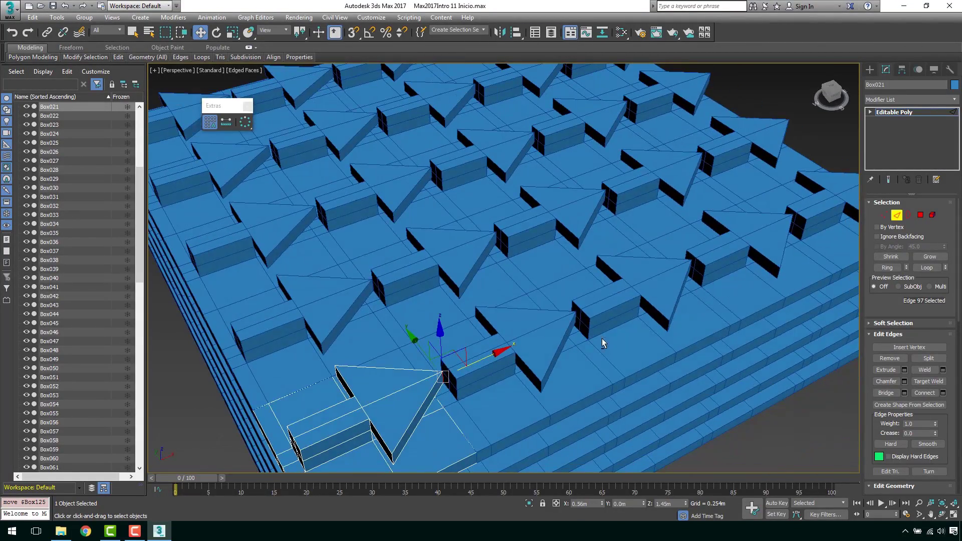
{"action": "key", "text": "ctrl+z"}
{"action": "left_click", "coordinate": [897, 215]}
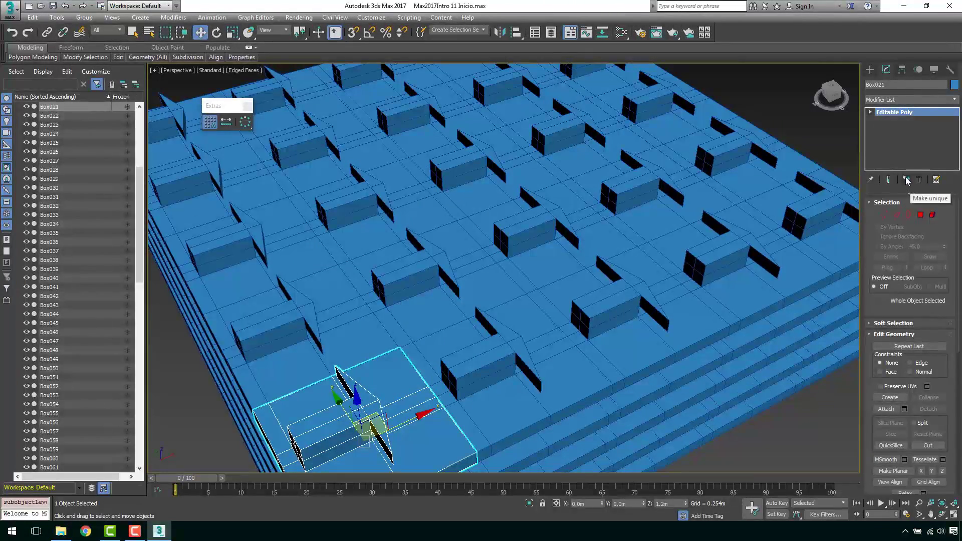
- Deselect Box021 and orbit and pan to view the whole reshaped stack
{"action": "scroll", "coordinate": [692, 279], "scroll_direction": "down", "scroll_amount": 3}
{"action": "mouse_move", "coordinate": [692, 278]}
{"action": "middle_mouse_down", "text": "alt"}
{"action": "mouse_move", "coordinate": [700, 259]}
{"action": "mouse_move", "coordinate": [607, 228]}
{"action": "middle_mouse_up", "text": "alt"}
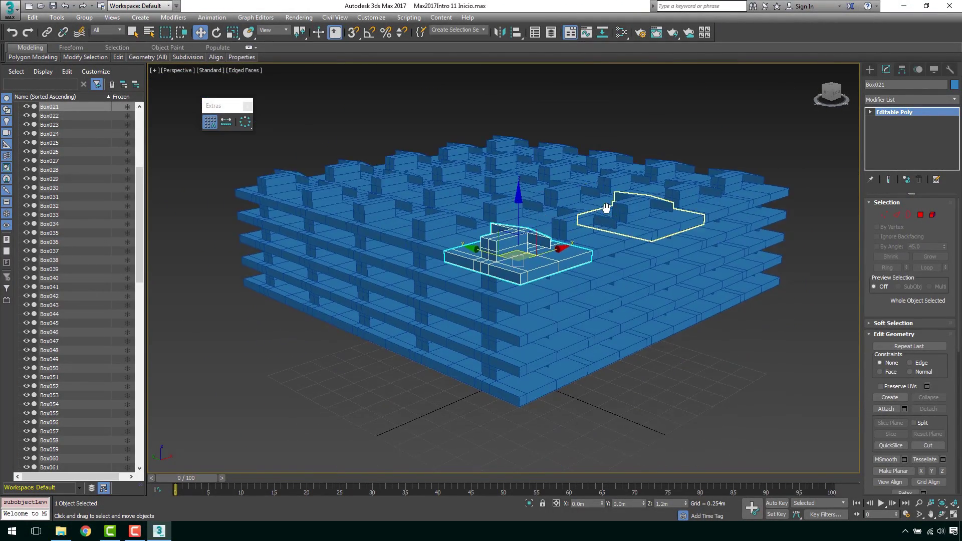
{"action": "key", "text": "ctrl+d"}
{"action": "middle_click_drag", "start_coordinate": [615, 306], "coordinate": [628, 328]}
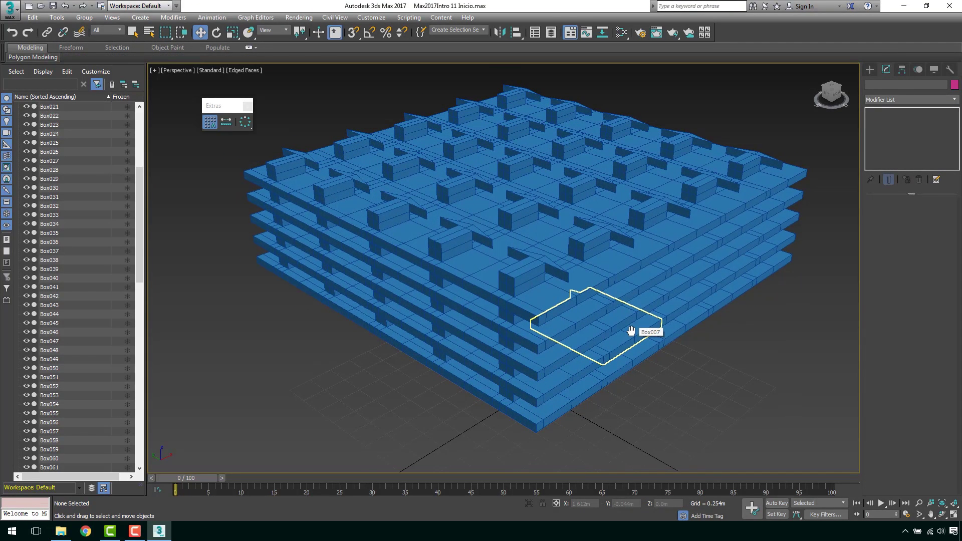